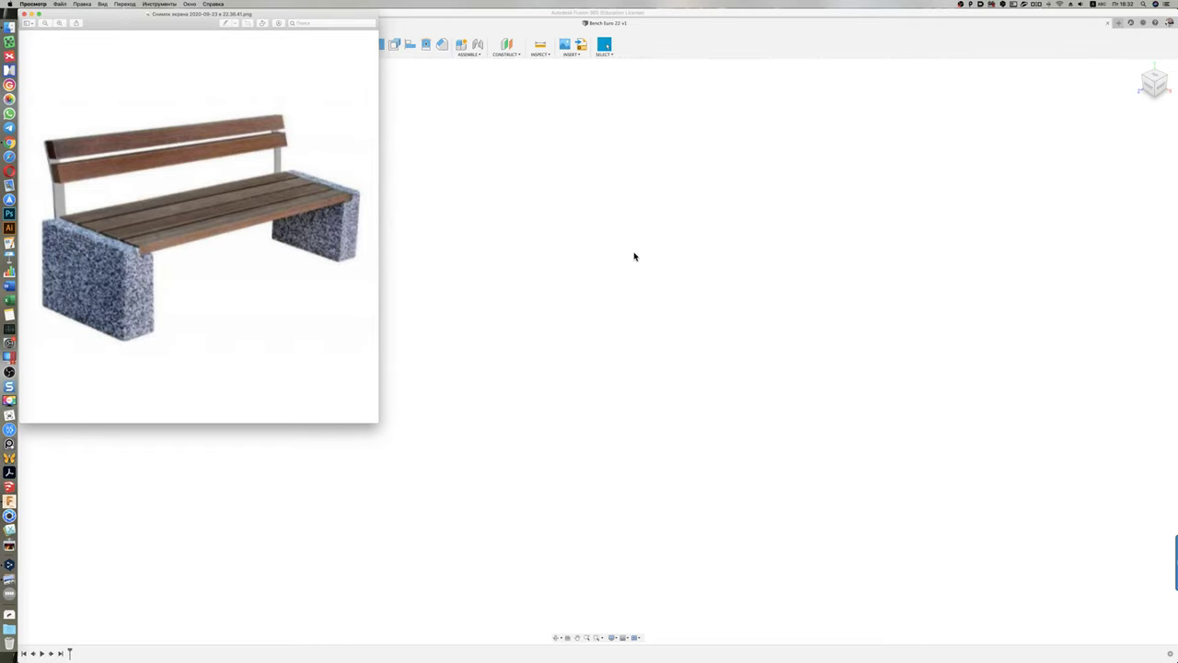
# Step: Bring the empty Fusion 360 design in front of the bench reference photo
pyautogui.click(581, 272)
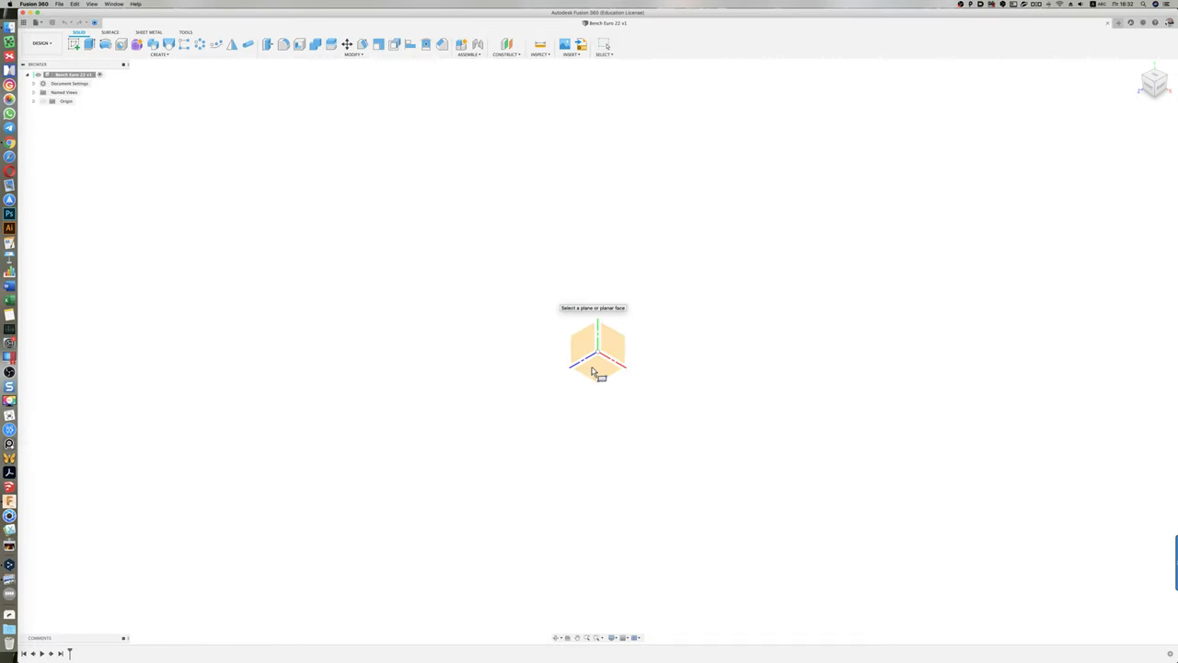
# Step: Sketch a 2000 × 450 mm centre rectangle on the origin of the top plane
pyautogui.click(595, 371)
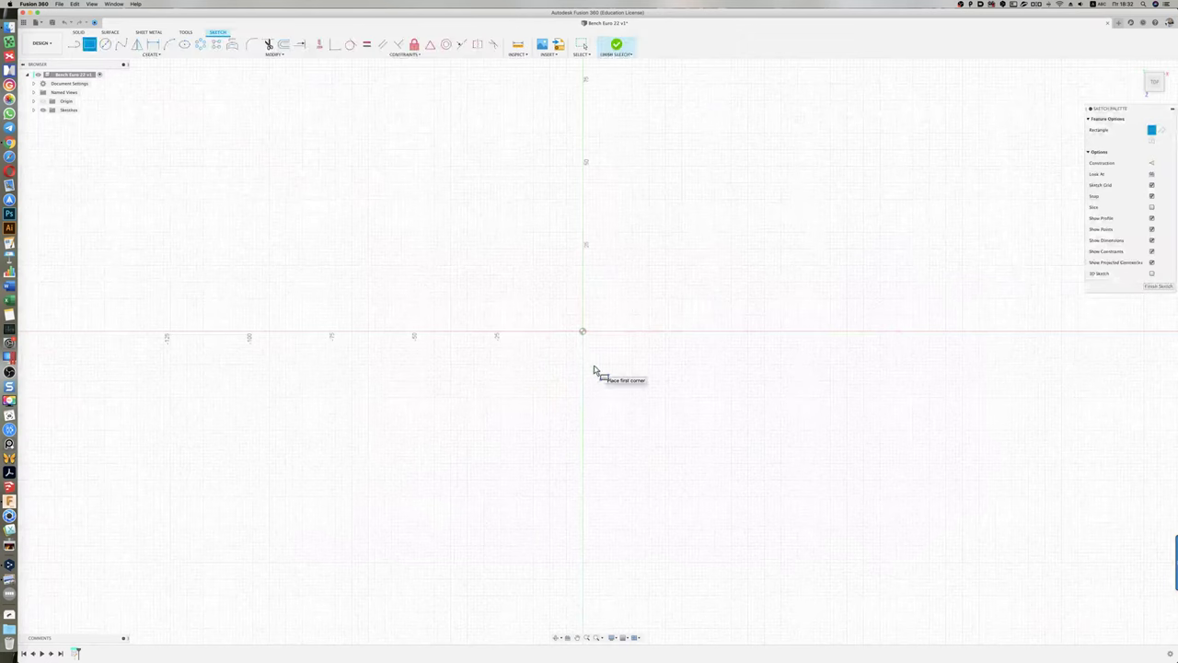
pyautogui.click(1152, 141)
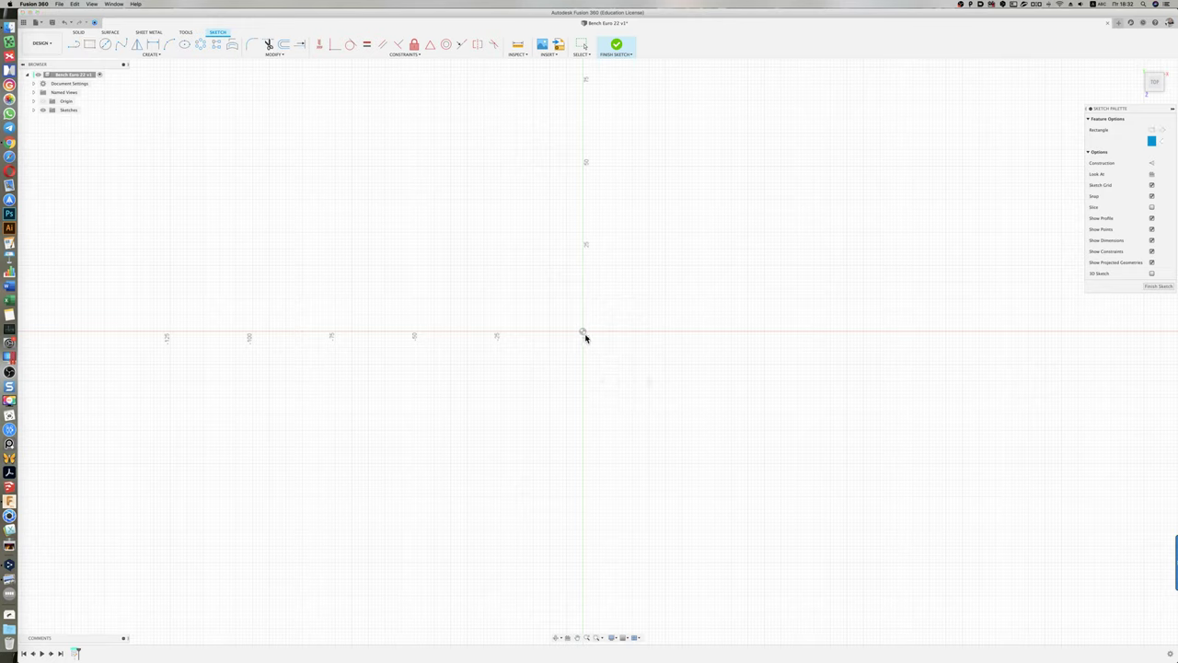
pyautogui.click(583, 332)
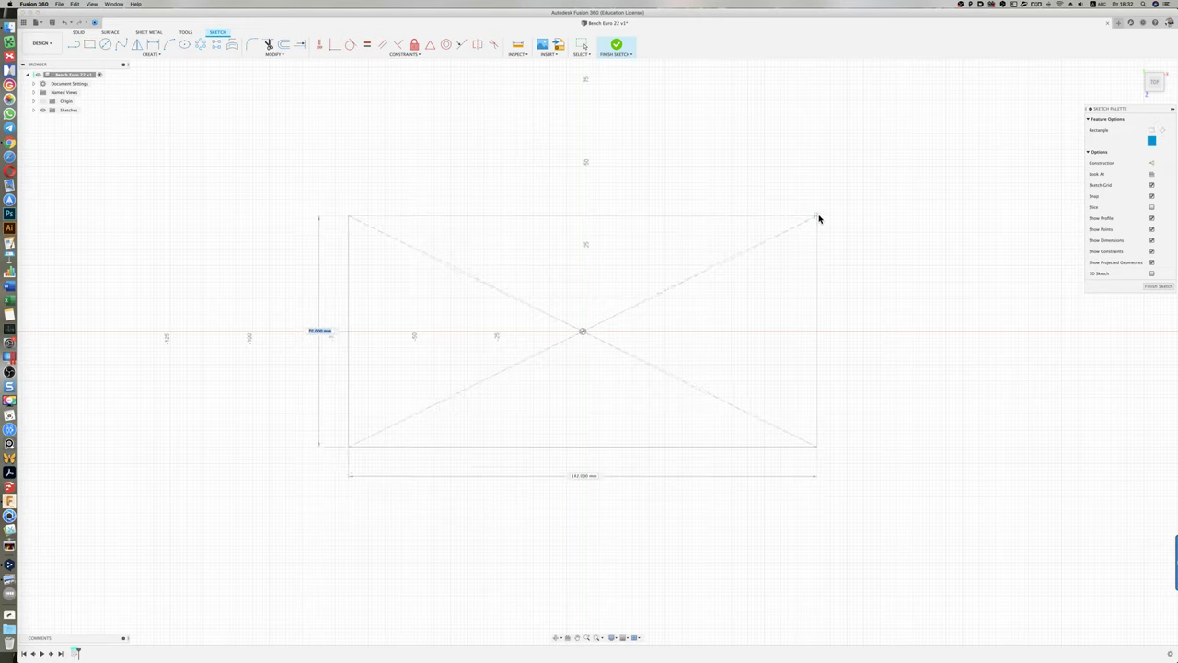
pyautogui.scroll(-3, 473, 300)
pyautogui.scroll(-3, 465, 302)
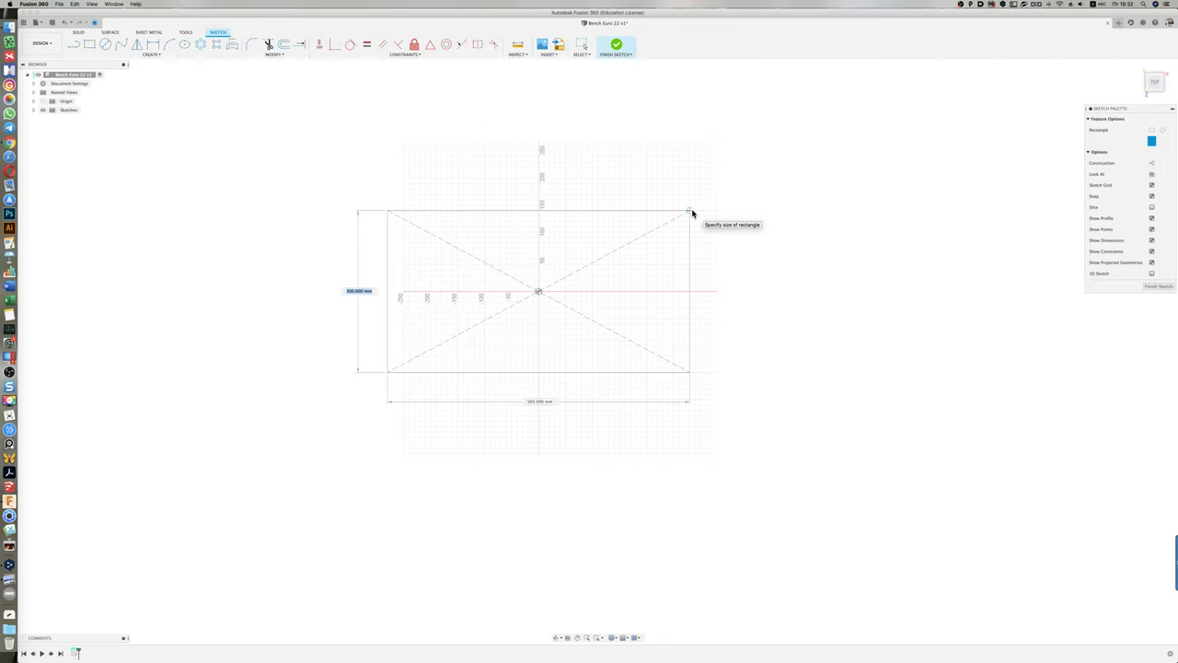
pyautogui.write('45')
pyautogui.press('Tab')
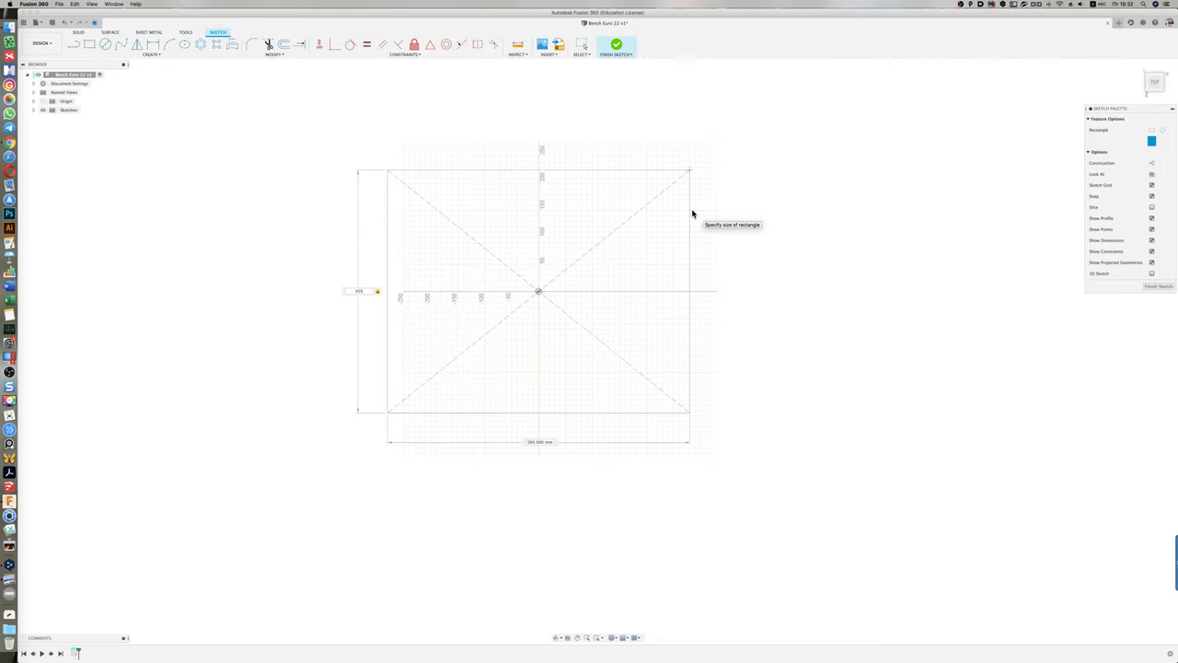
pyautogui.write('2000')
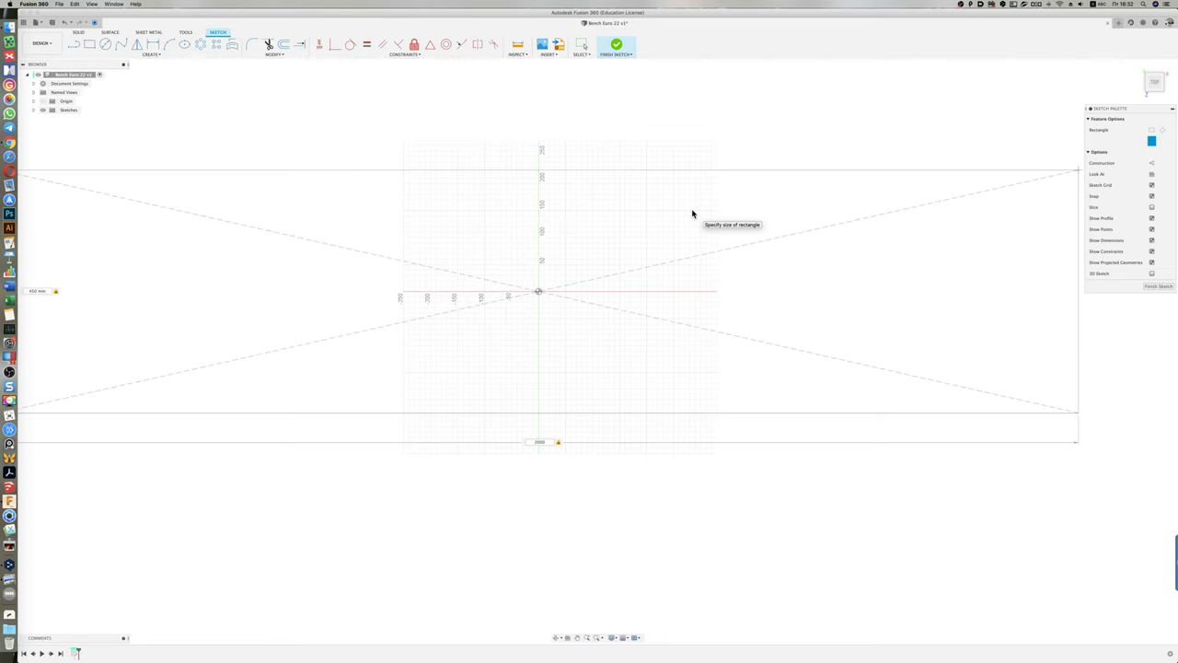
pyautogui.press('Return')
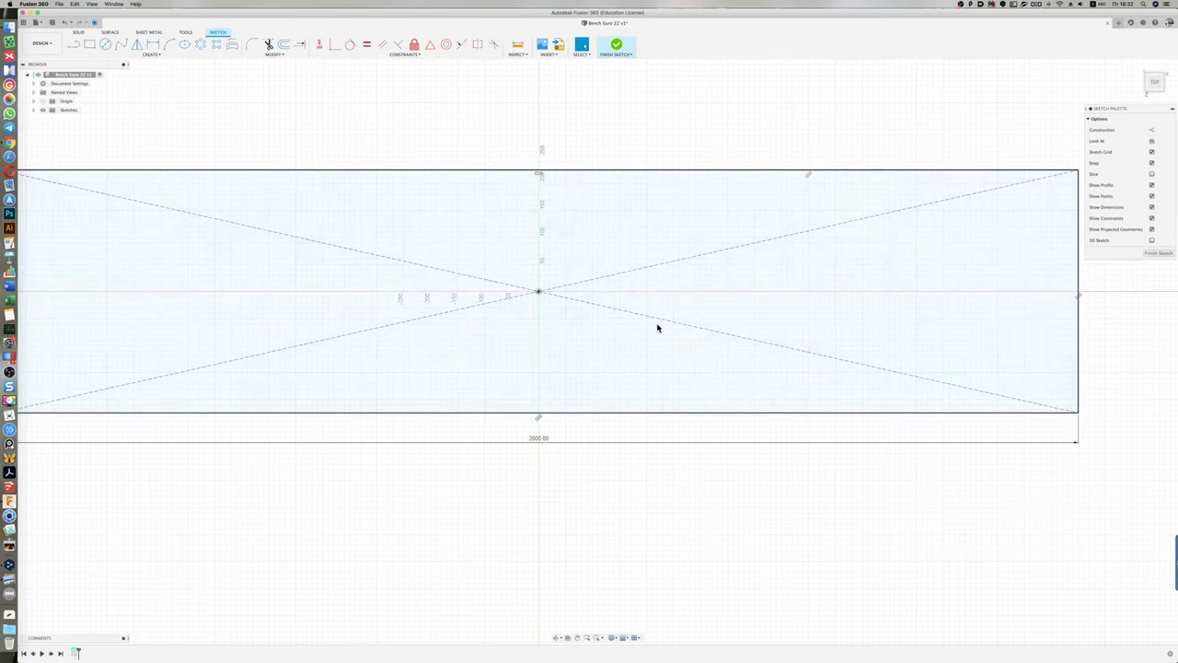
pyautogui.scroll(-2, 659, 327)
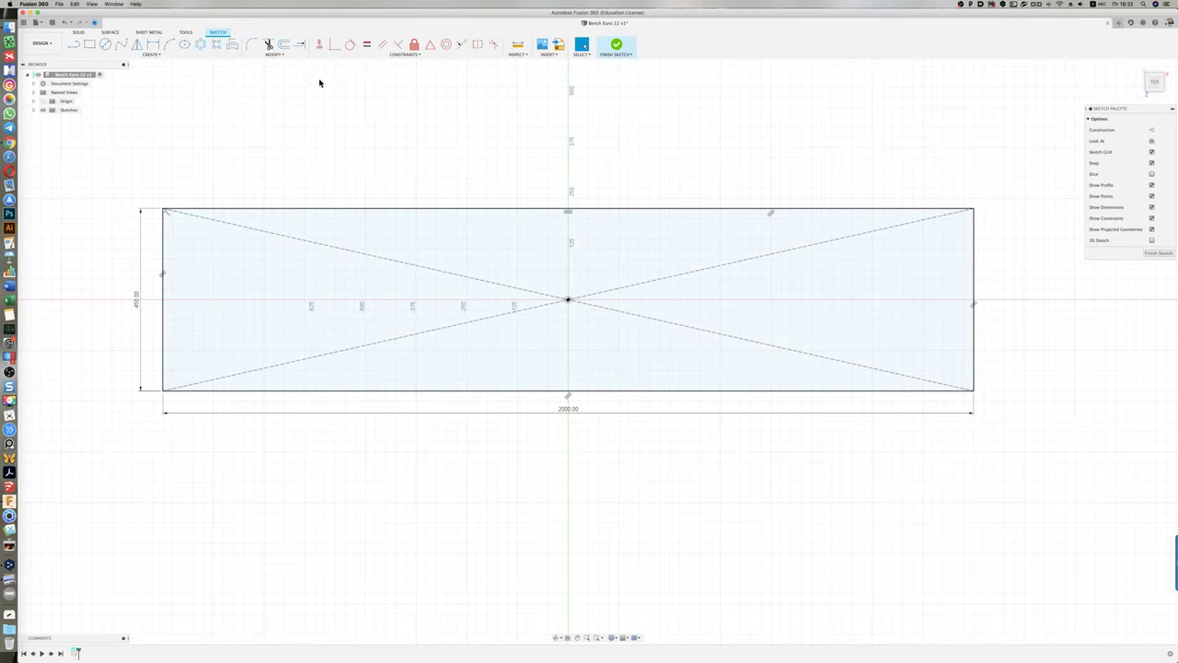
# Step: Offset the rectangle's left edge 150 mm inward as a vertical line
pyautogui.click(283, 44)
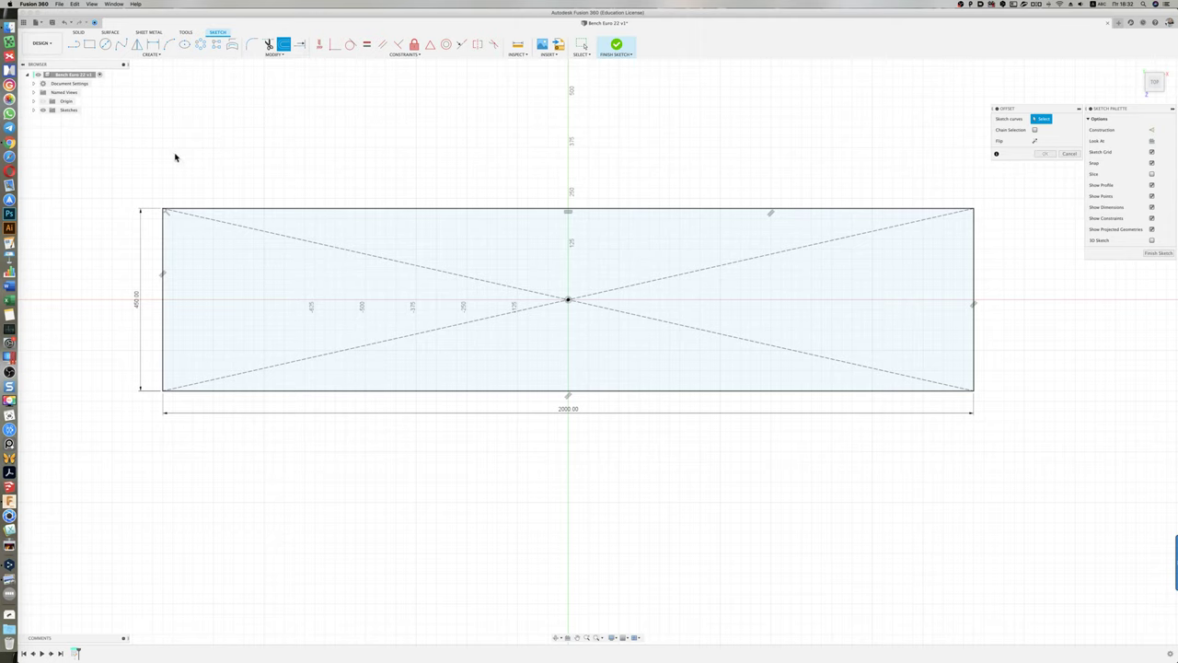
pyautogui.click(163, 291)
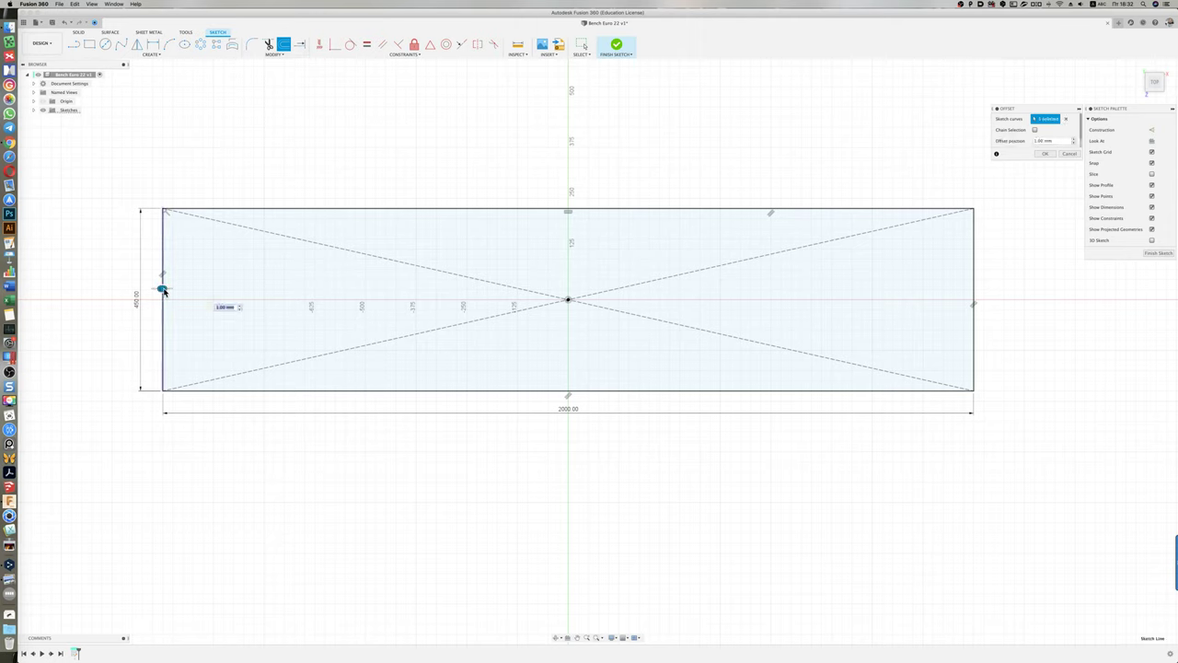
pyautogui.moveTo(163, 289); pyautogui.dragTo(214, 290)
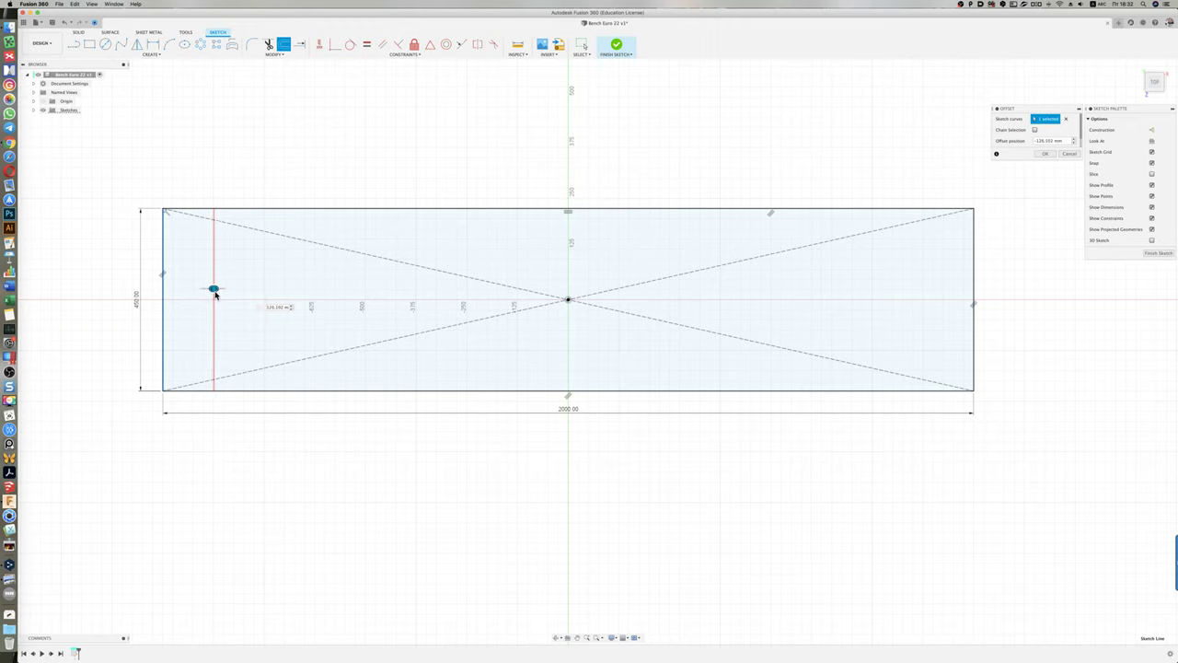
pyautogui.click(269, 307)
pyautogui.moveTo(1038, 140); pyautogui.dragTo(1068, 140)
pyautogui.write('150')
pyautogui.press('Return')
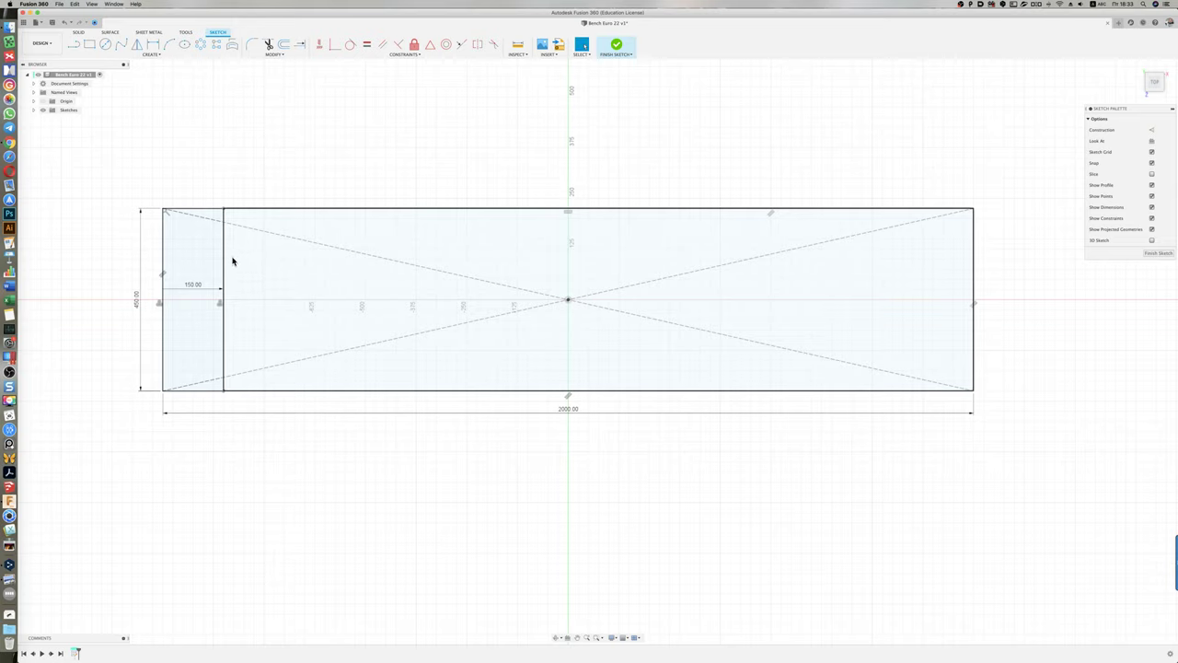
pyautogui.press('l')
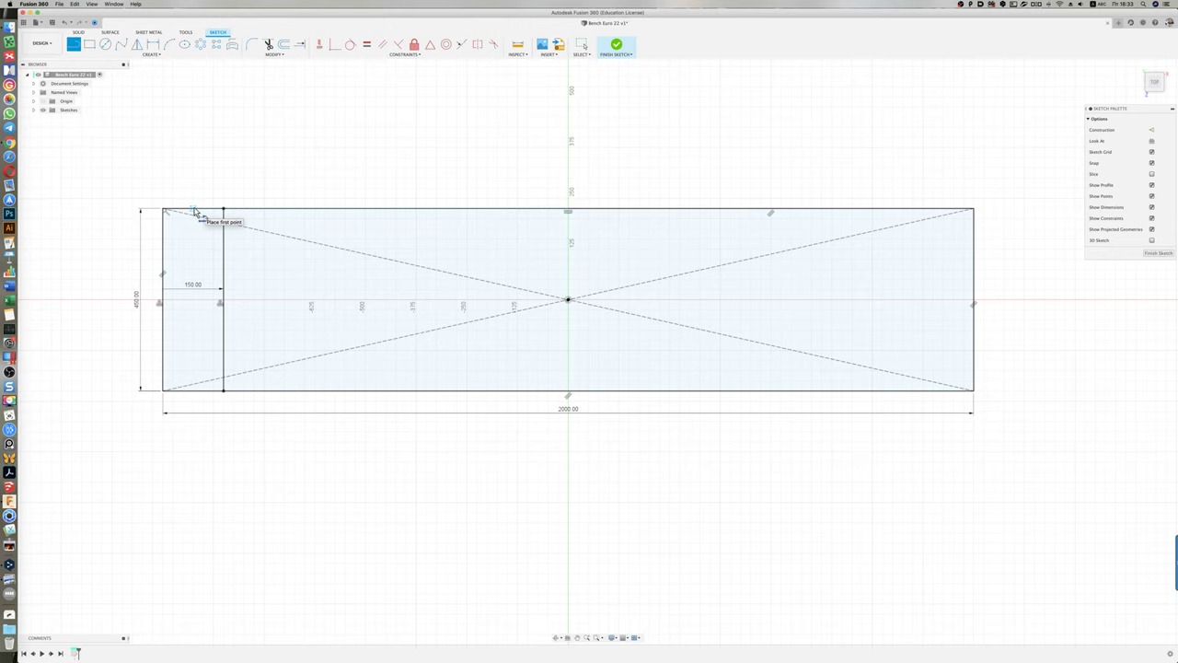
# Step: Draw a vertical line near the left end, then mirror both left lines across the vertical origin axis
pyautogui.click(194, 212)
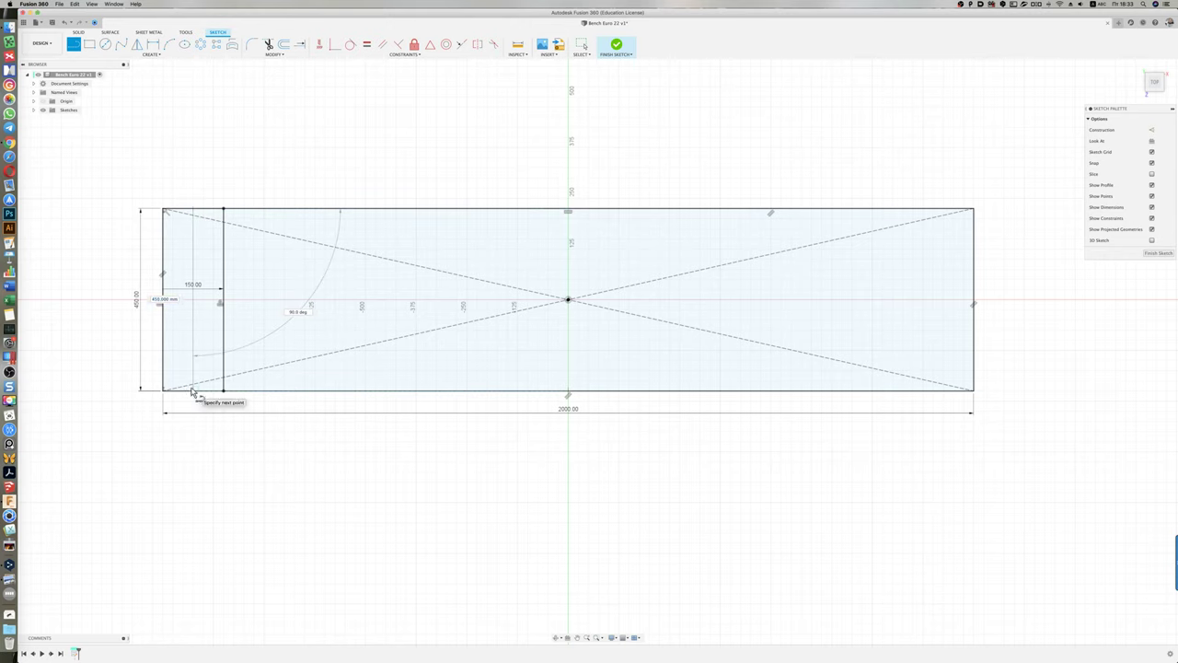
pyautogui.doubleClick(191, 390)
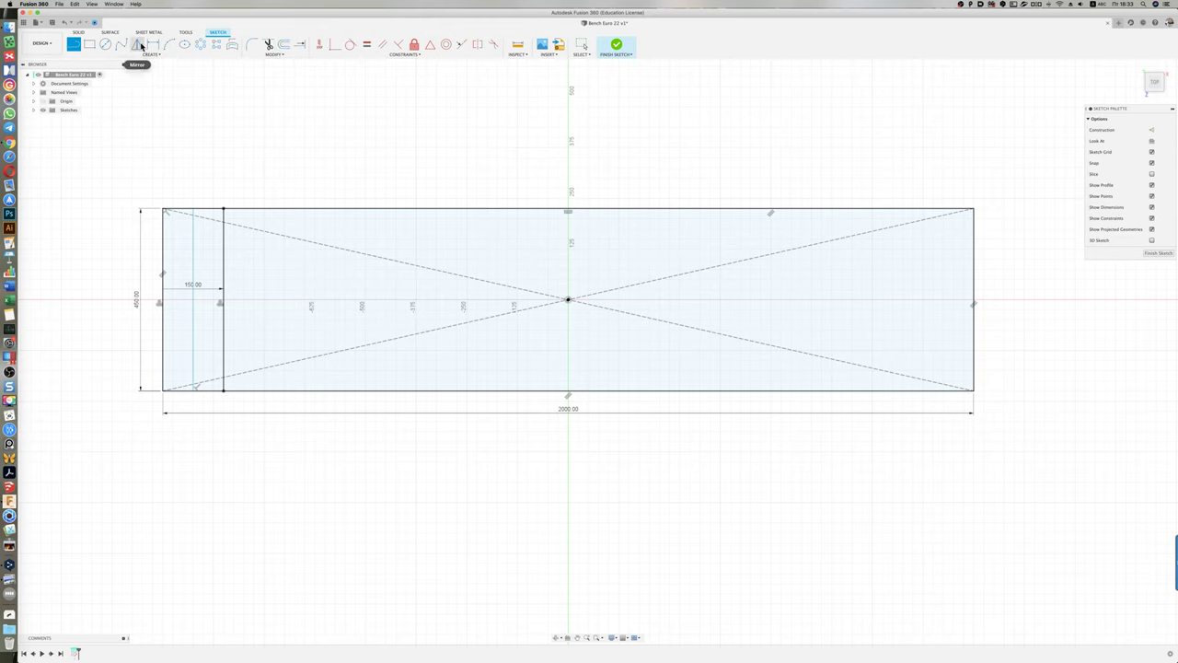
pyautogui.click(138, 44)
pyautogui.click(193, 290)
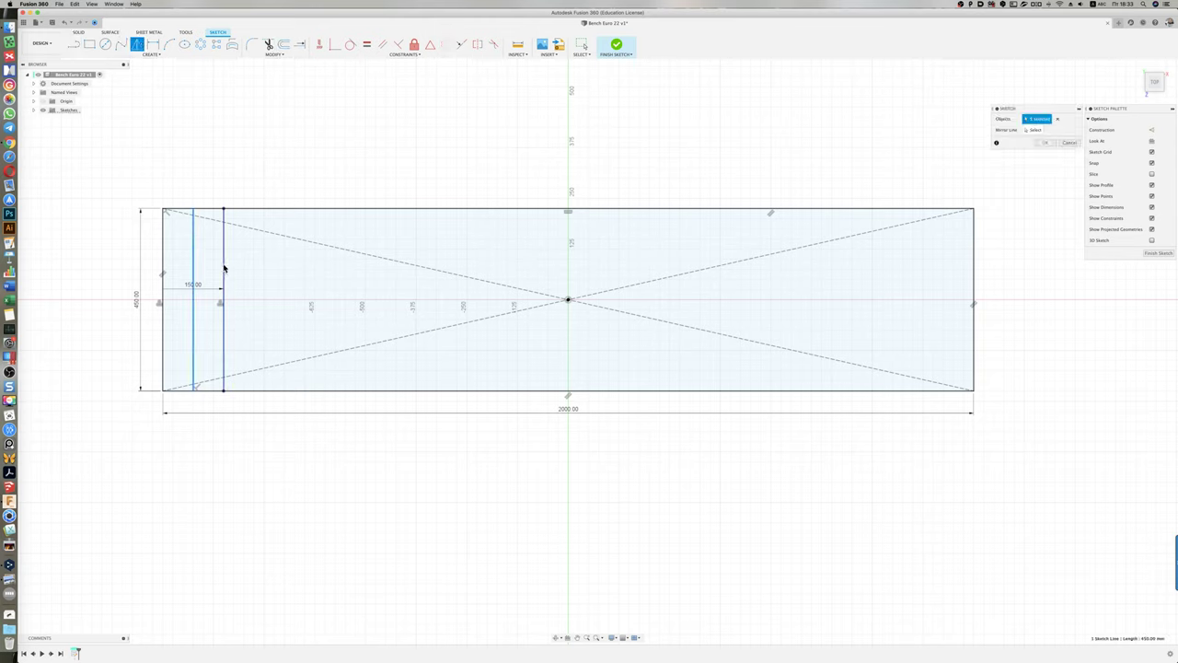
pyautogui.click(224, 268)
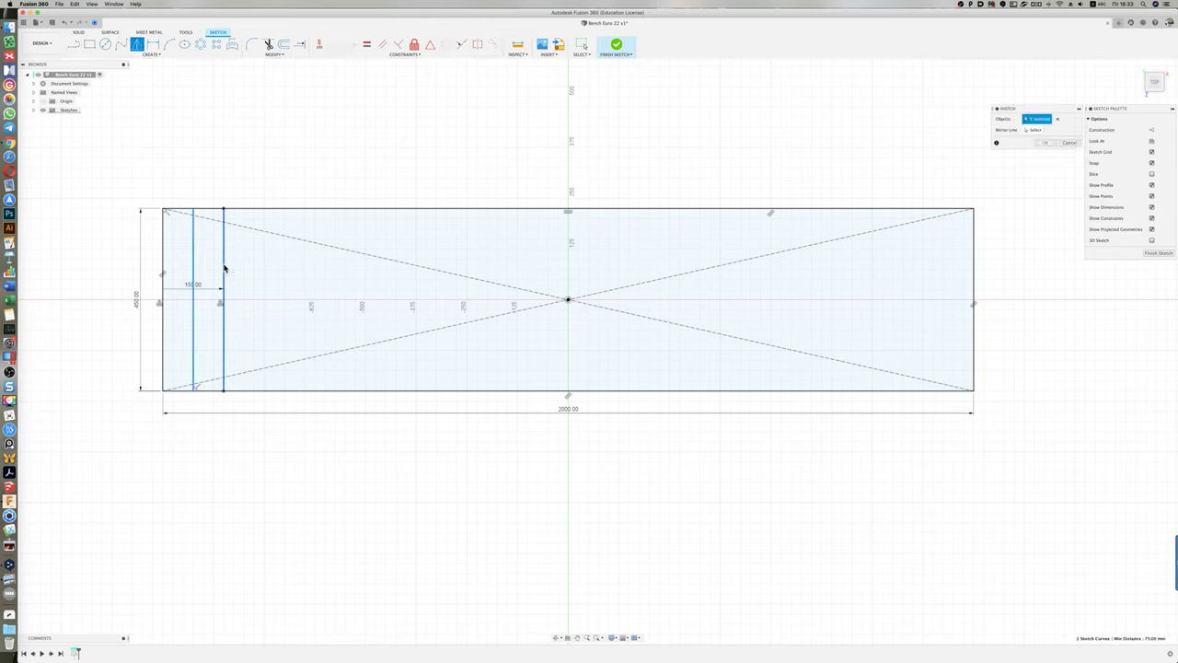
pyautogui.click(1034, 130)
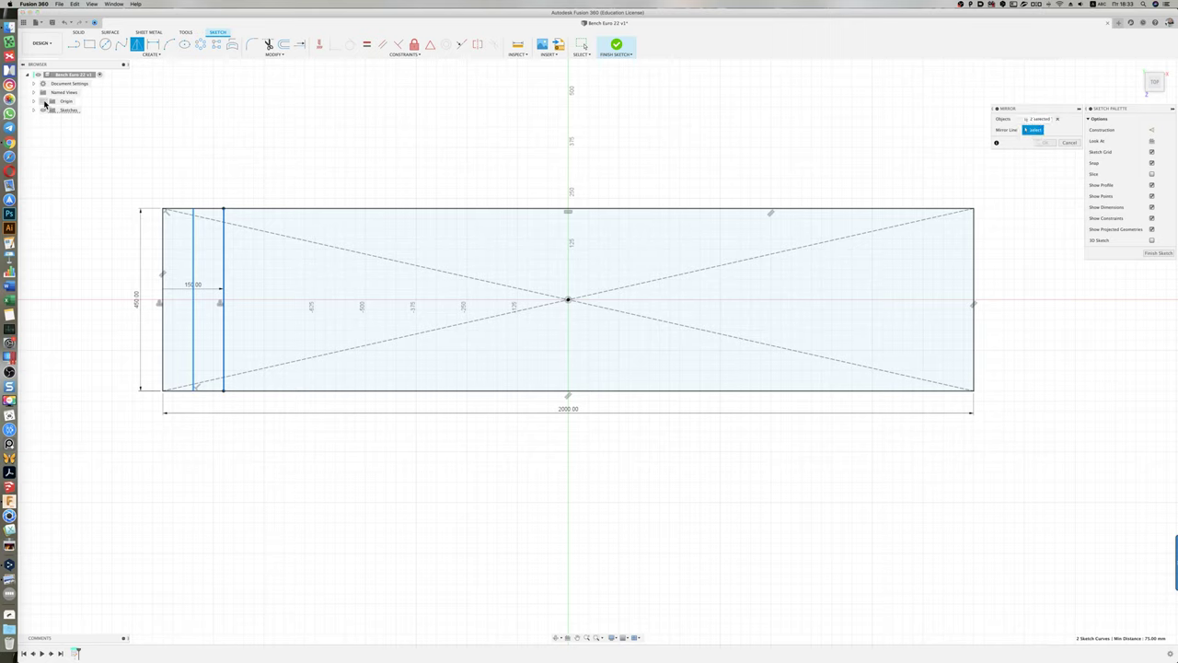
pyautogui.click(43, 102)
pyautogui.click(569, 324)
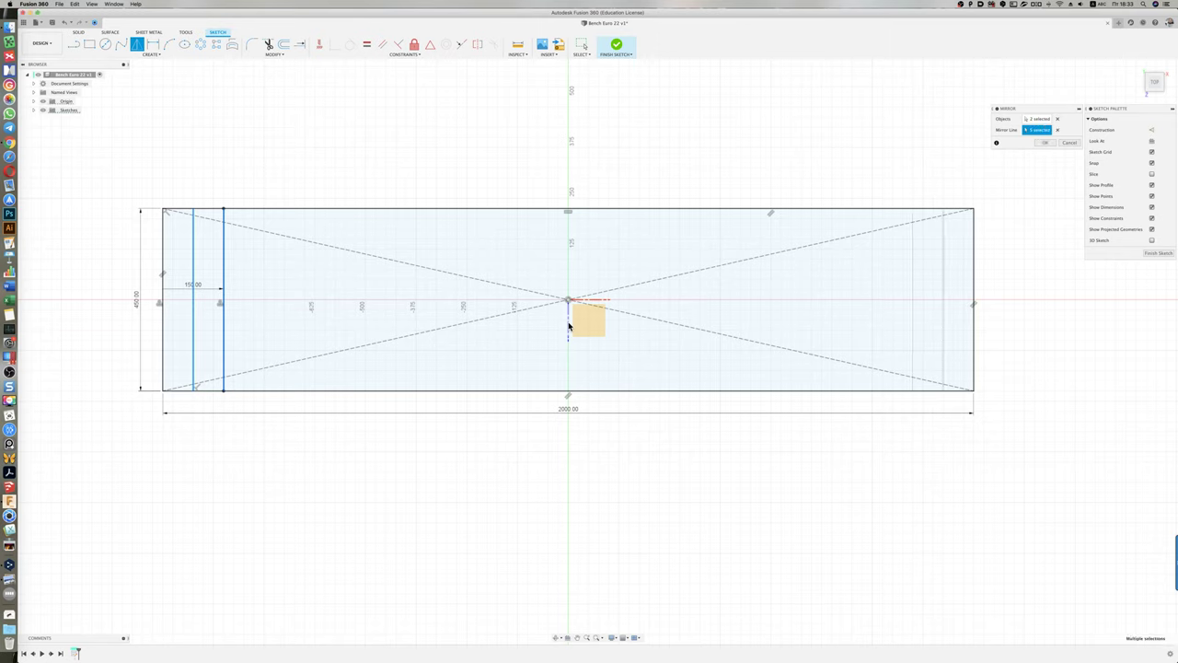
pyautogui.click(1039, 144)
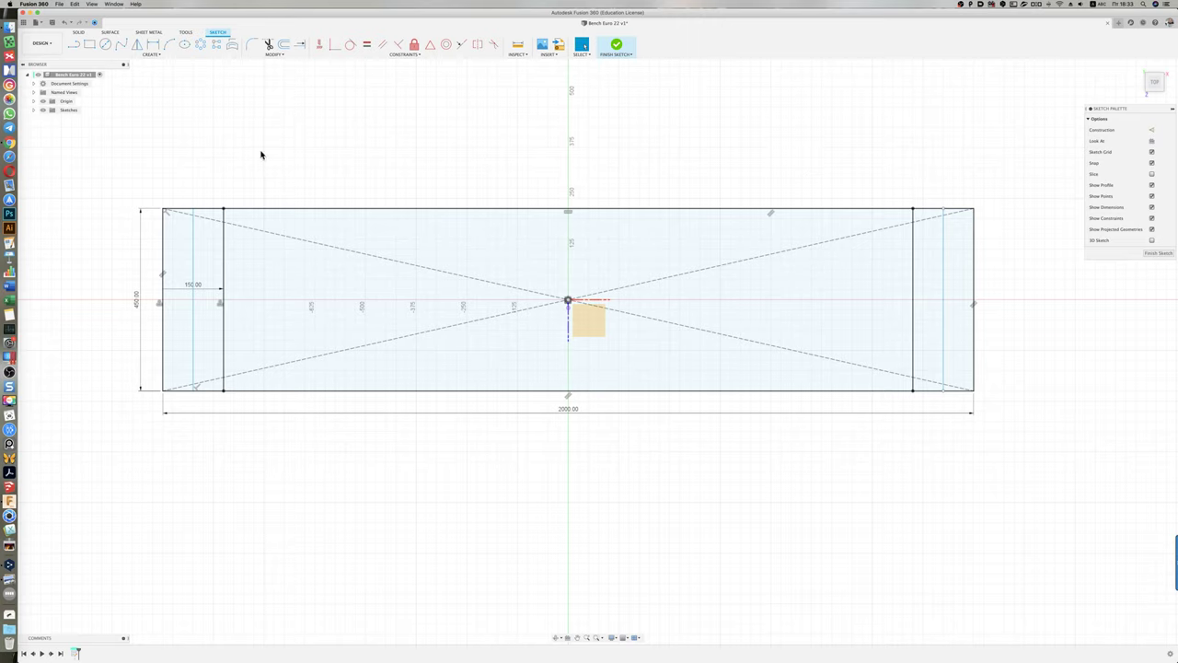
# Step: Compare the sketch against the bench reference photo
pyautogui.press('super+Tab')
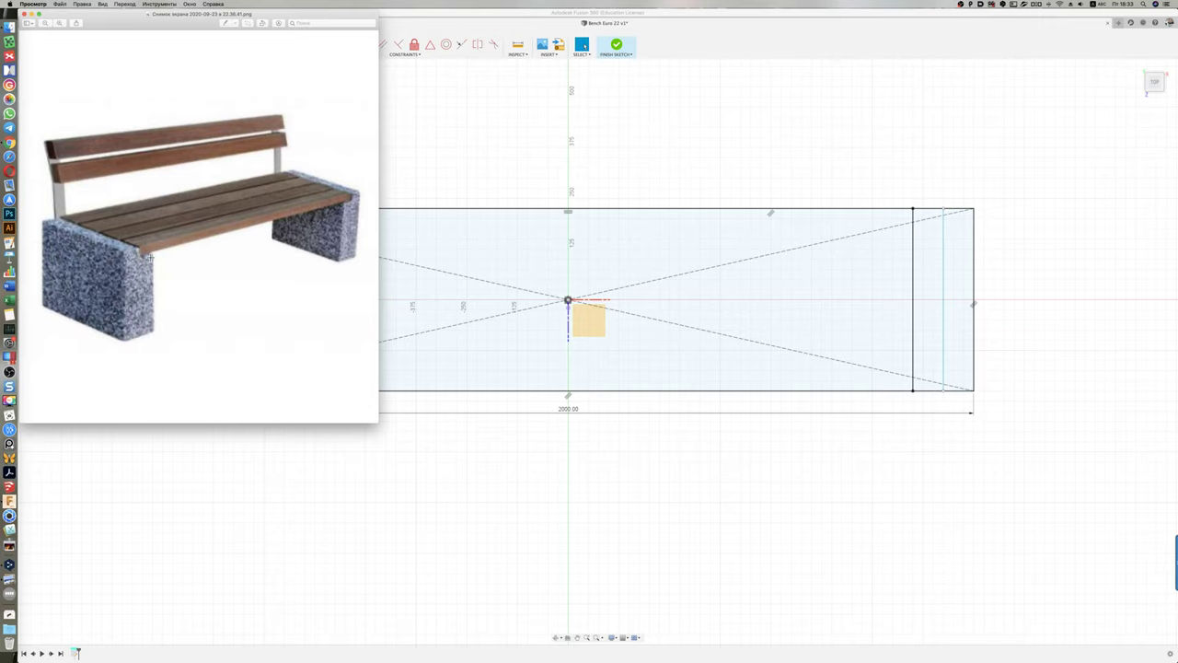
pyautogui.click(454, 129)
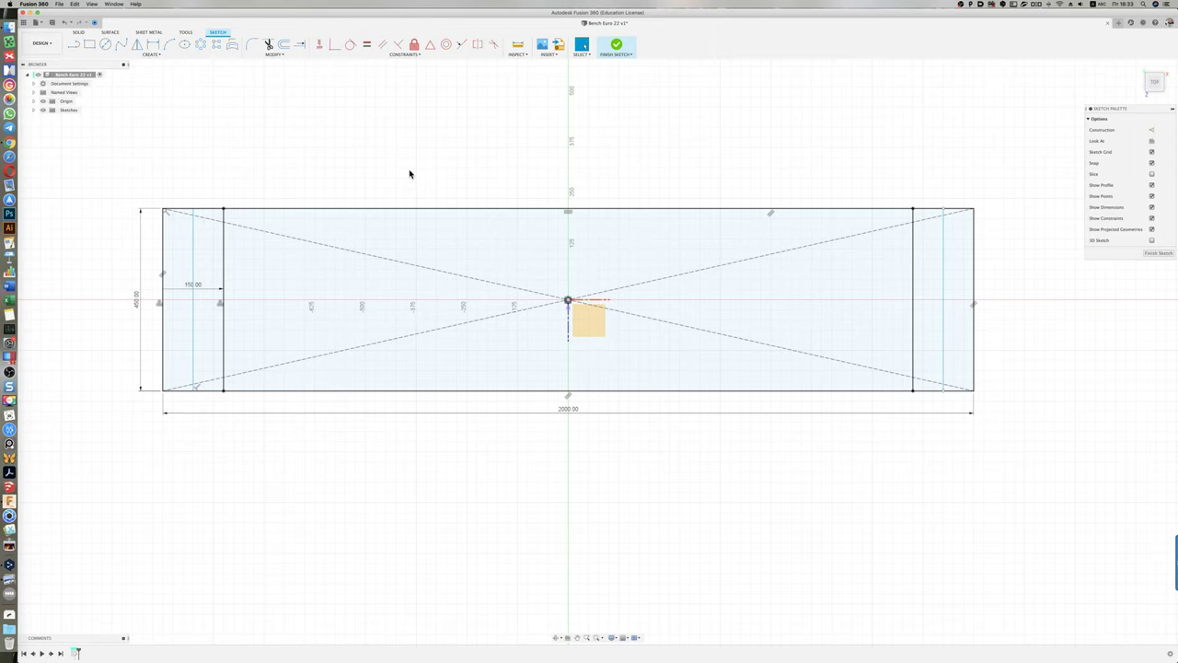
pyautogui.press('super+Tab')
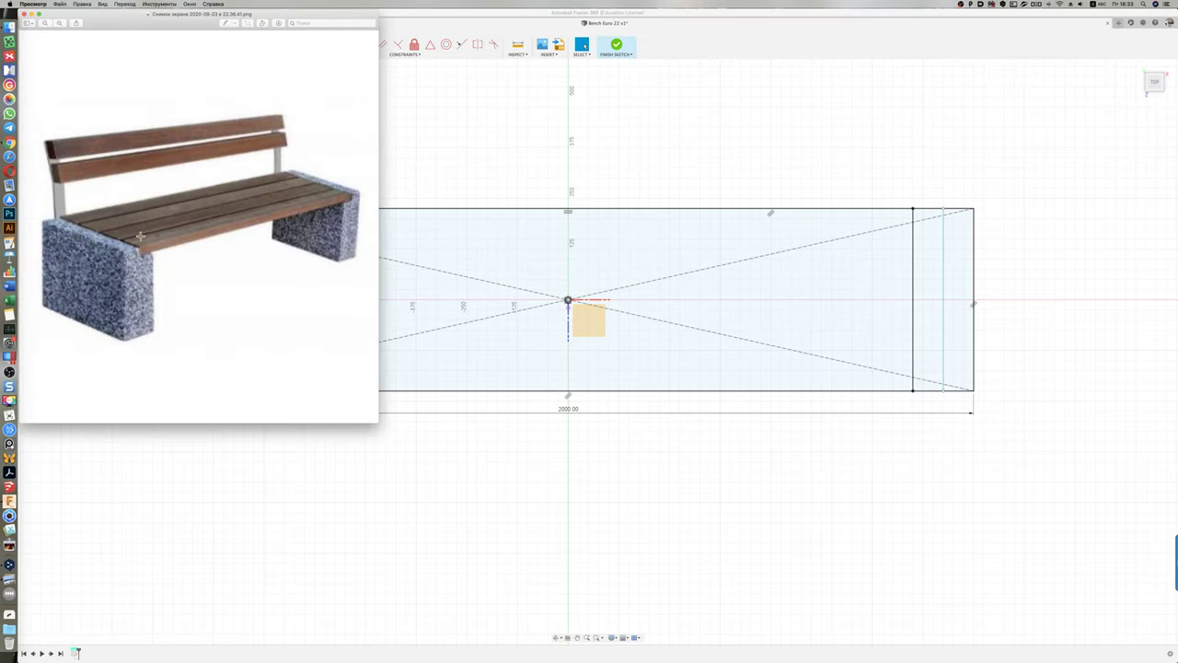
pyautogui.click(505, 176)
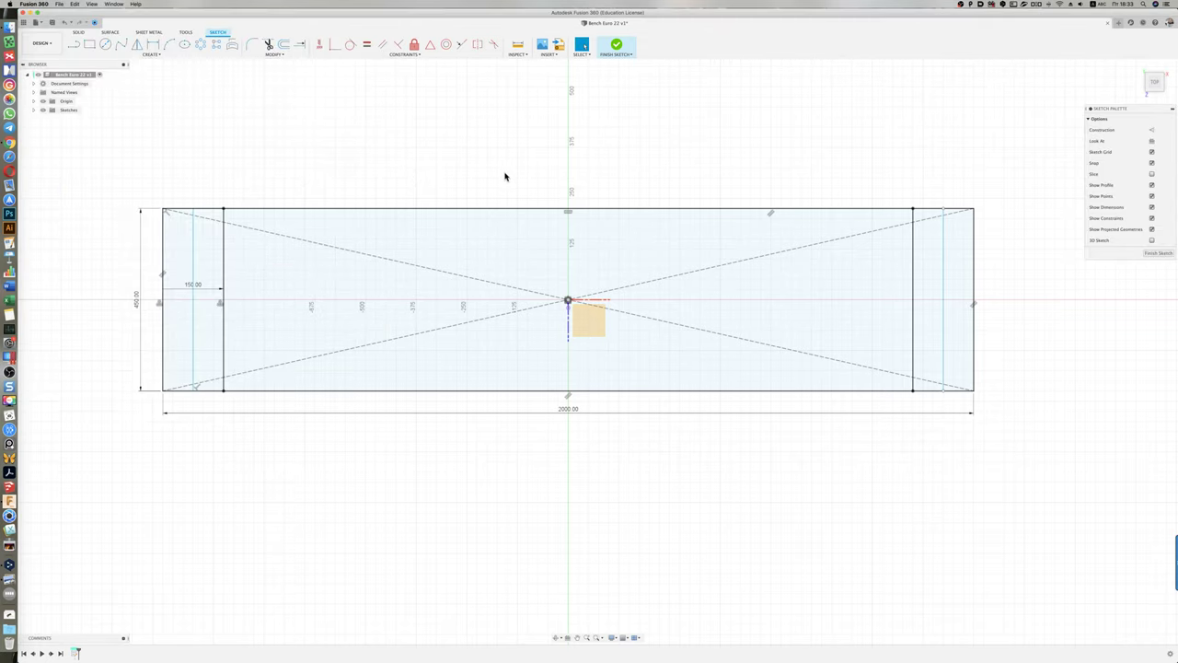
pyautogui.press('super+Tab')
pyautogui.click(500, 175)
# Step: Draw a 1700 × 112.5 mm rectangle from the inner bottom-left corner along the bottom edge
pyautogui.press('r')
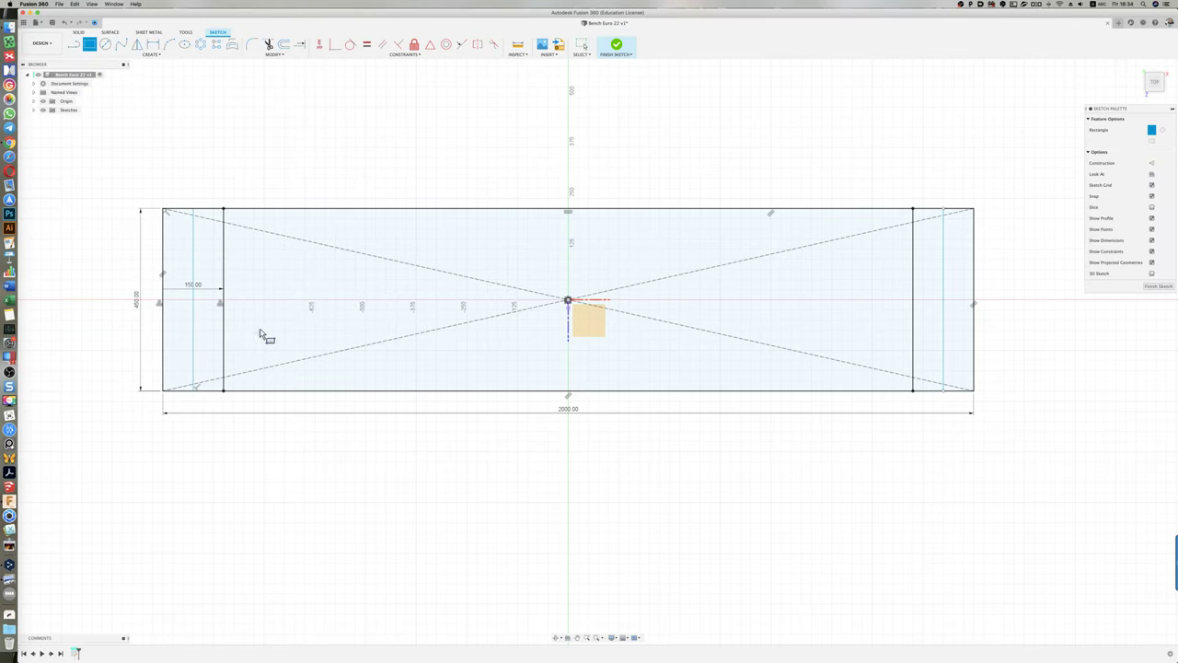
pyautogui.click(223, 391)
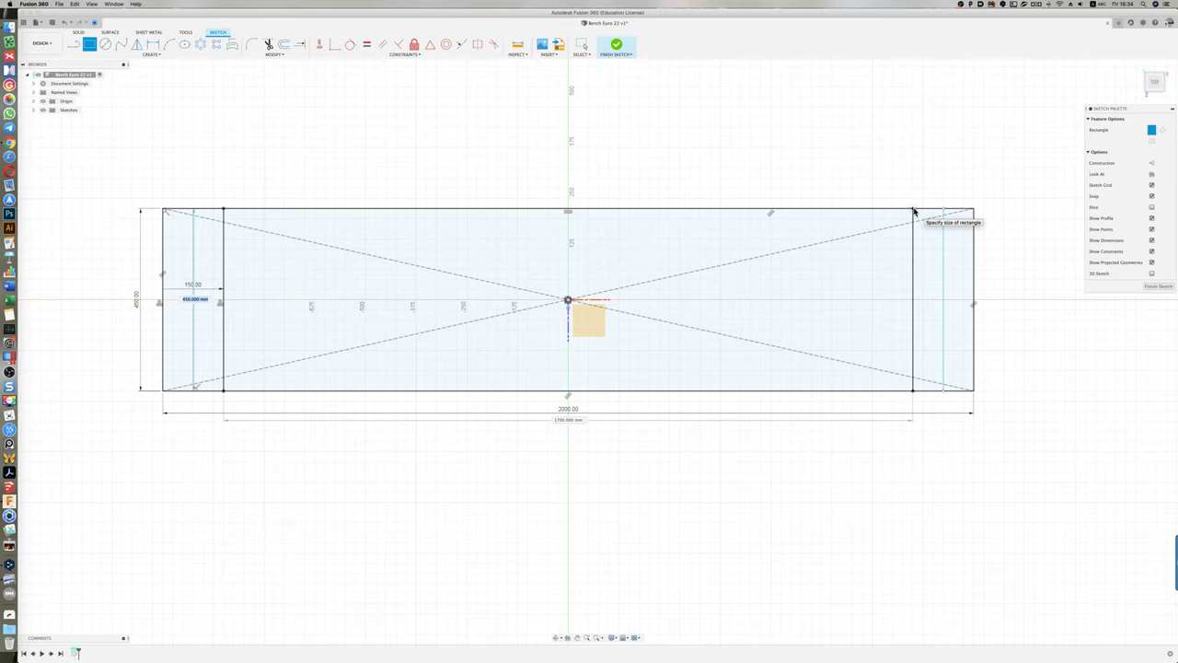
pyautogui.press('Tab')
pyautogui.press('Tab')
pyautogui.write('4')
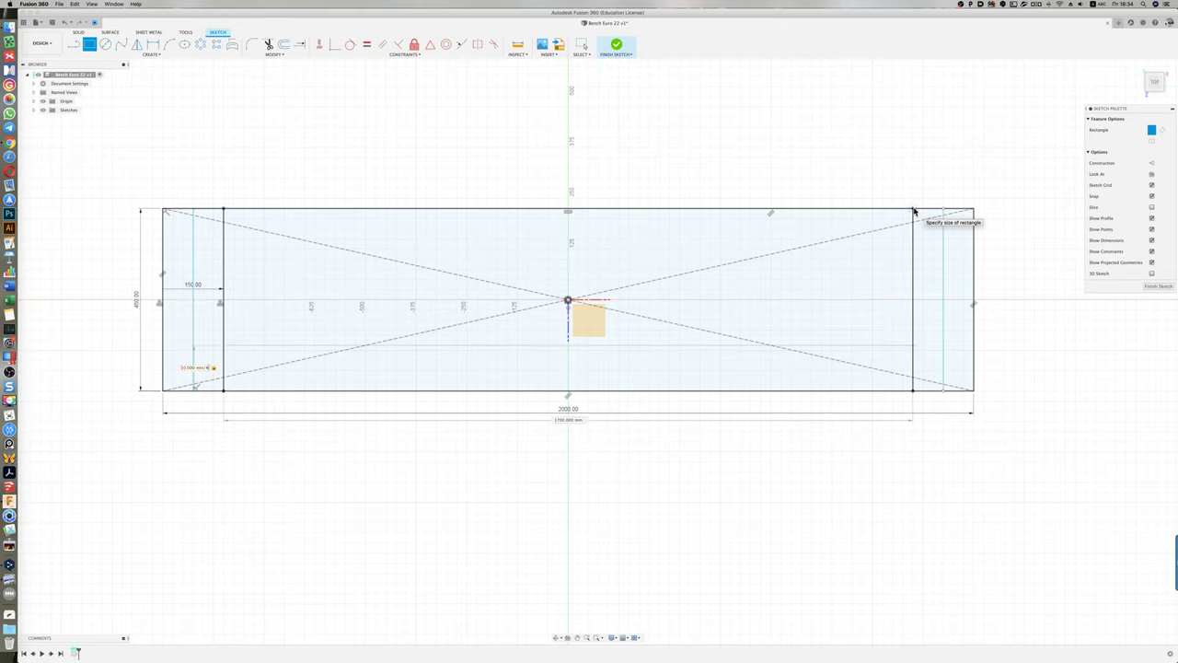
pyautogui.press('Return')
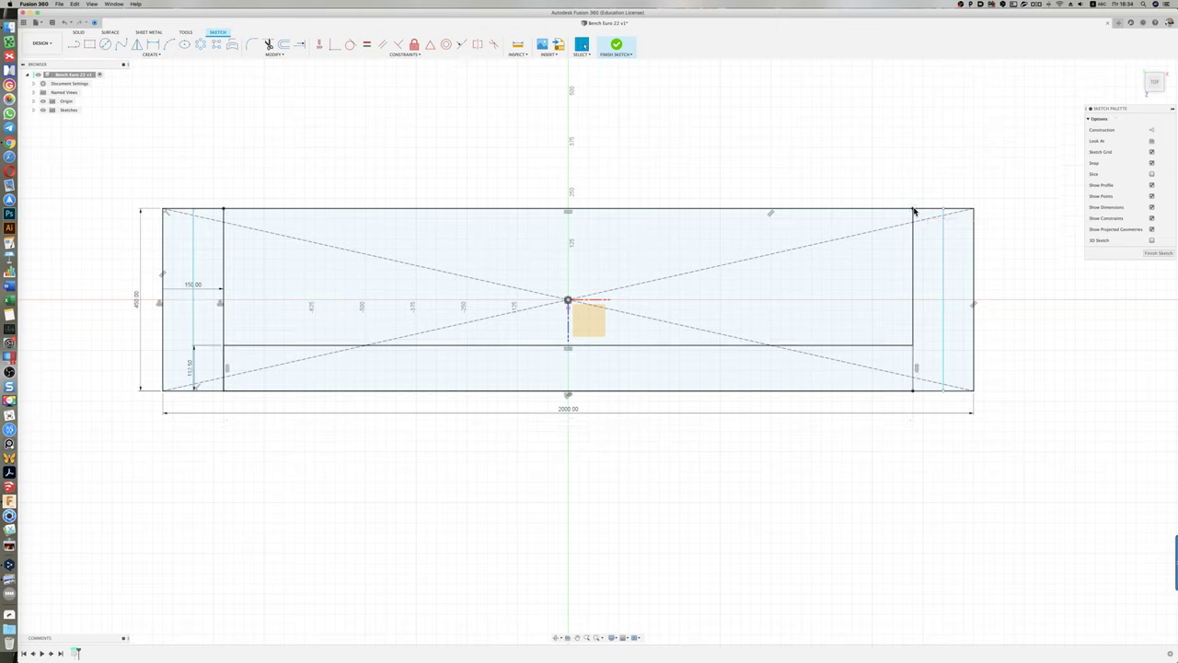
# Step: Change the strip's 112.50 mm height dimension to 90 mm, then recheck the reference photo
pyautogui.doubleClick(190, 369)
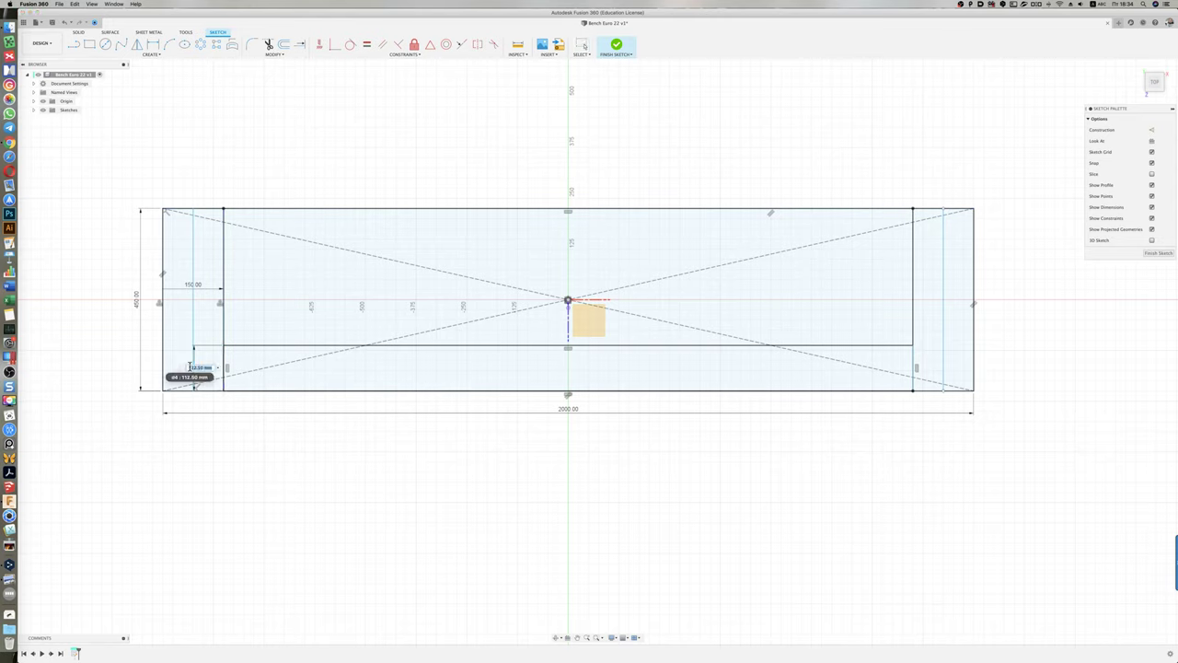
pyautogui.write('90')
pyautogui.press('Return')
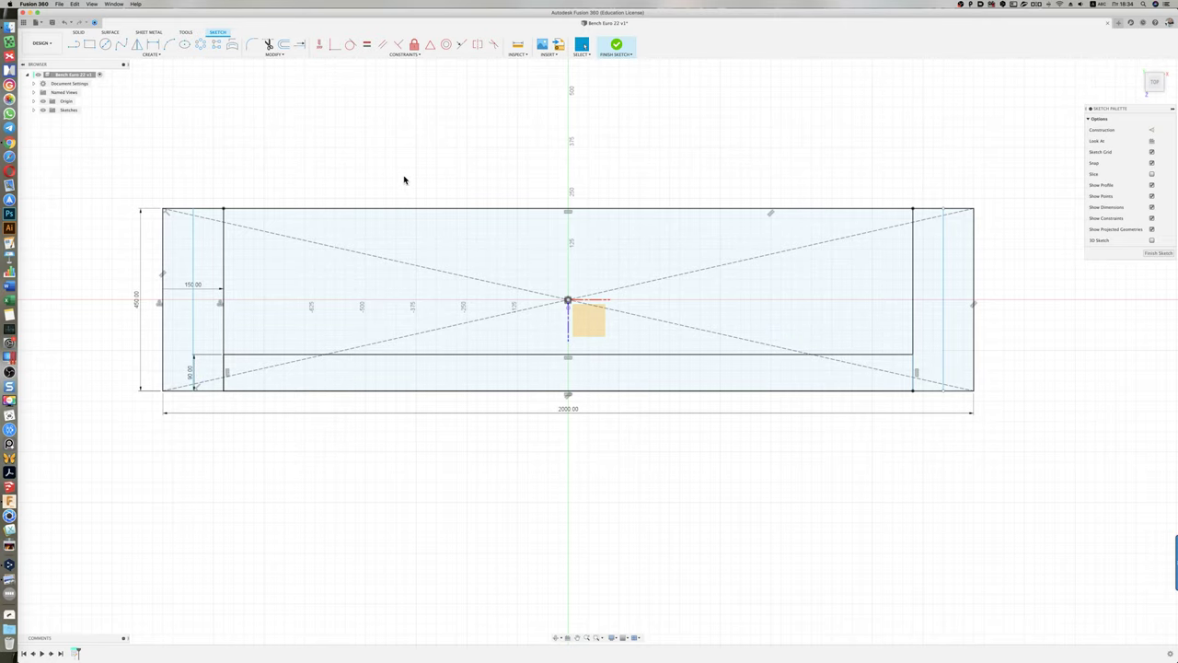
pyautogui.press('super+Tab')
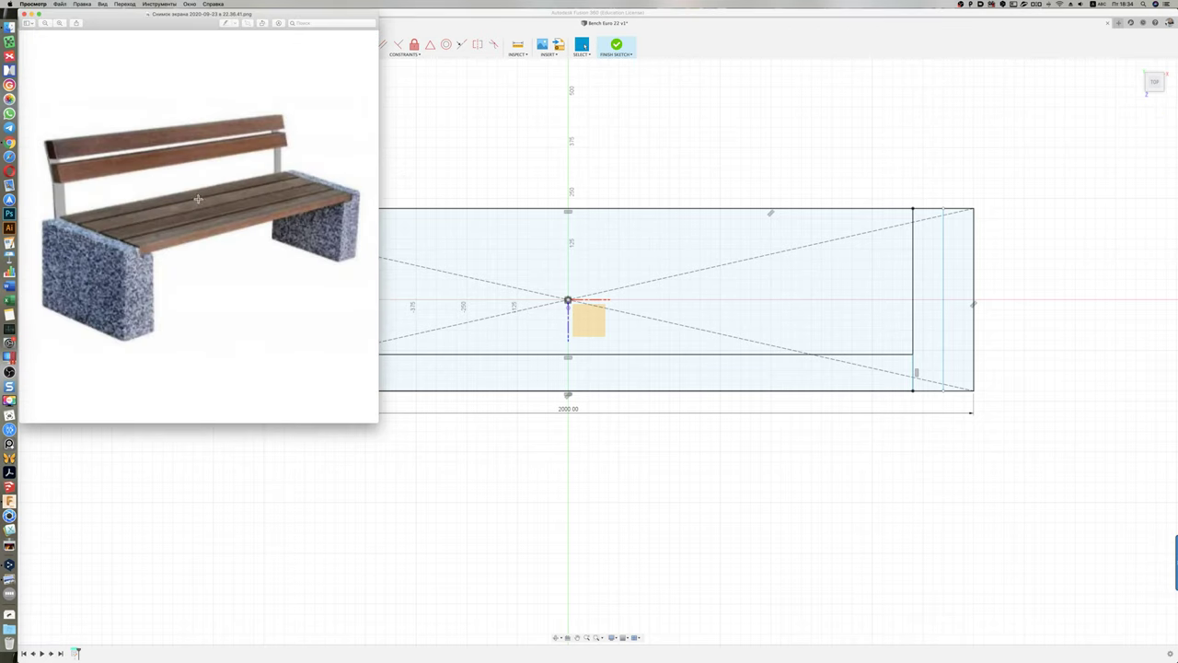
pyautogui.click(445, 174)
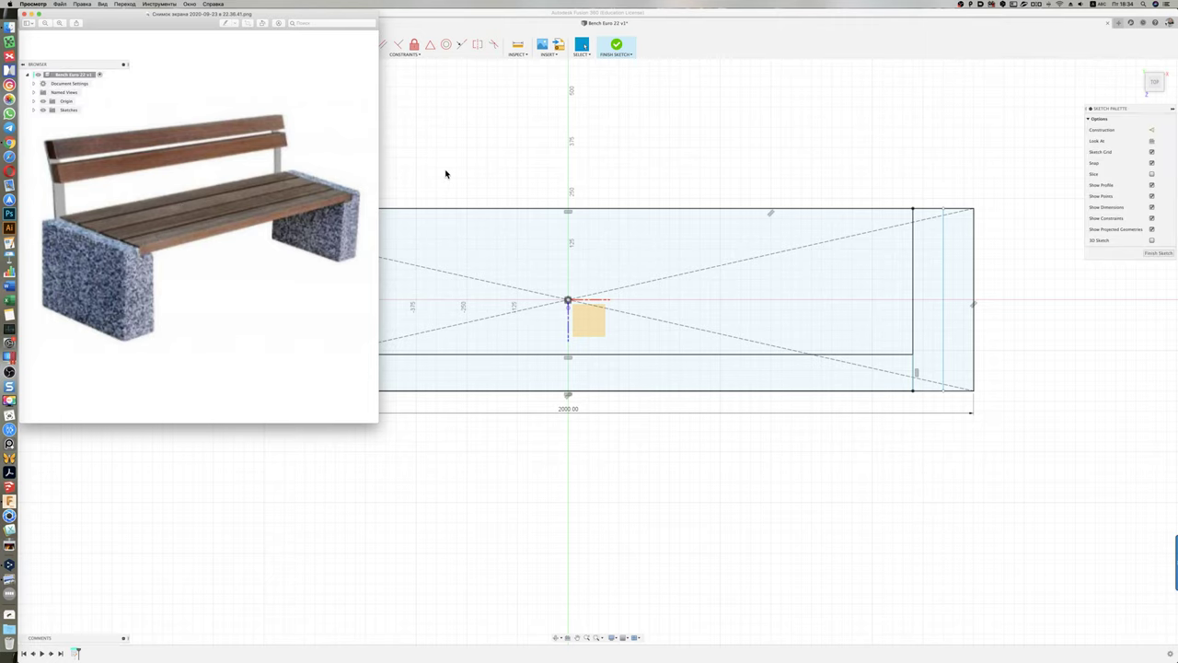
# Step: Finish the sketch and extrude the four end-strip profiles 450 mm into two block legs
pyautogui.click(616, 44)
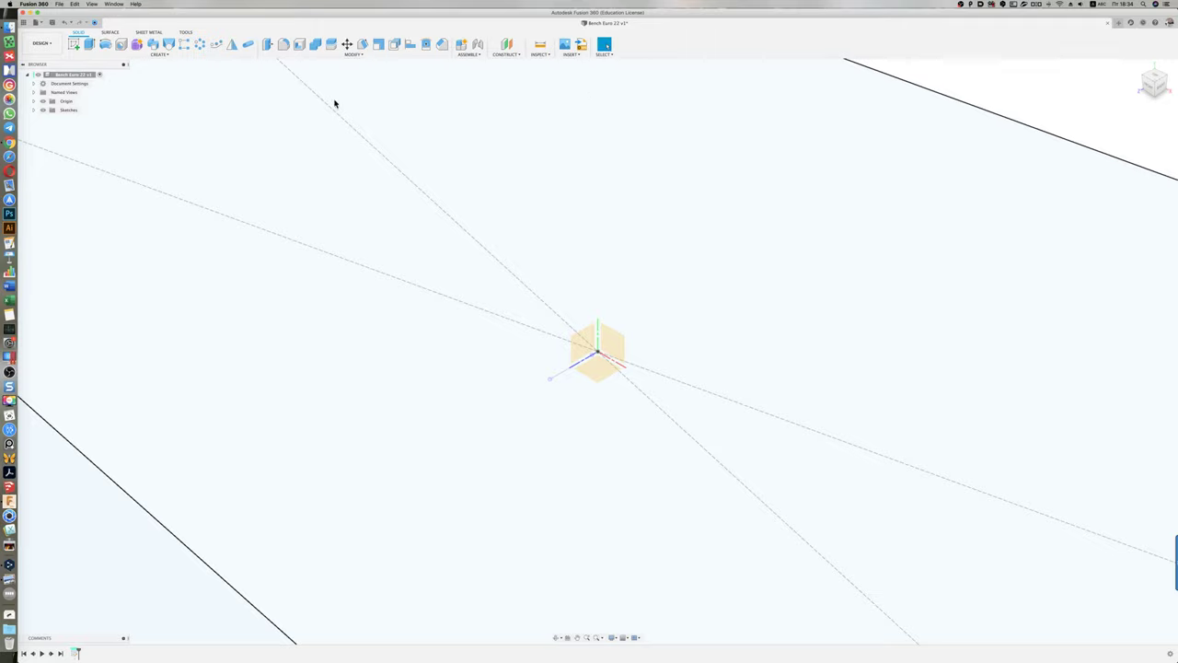
pyautogui.click(1136, 71)
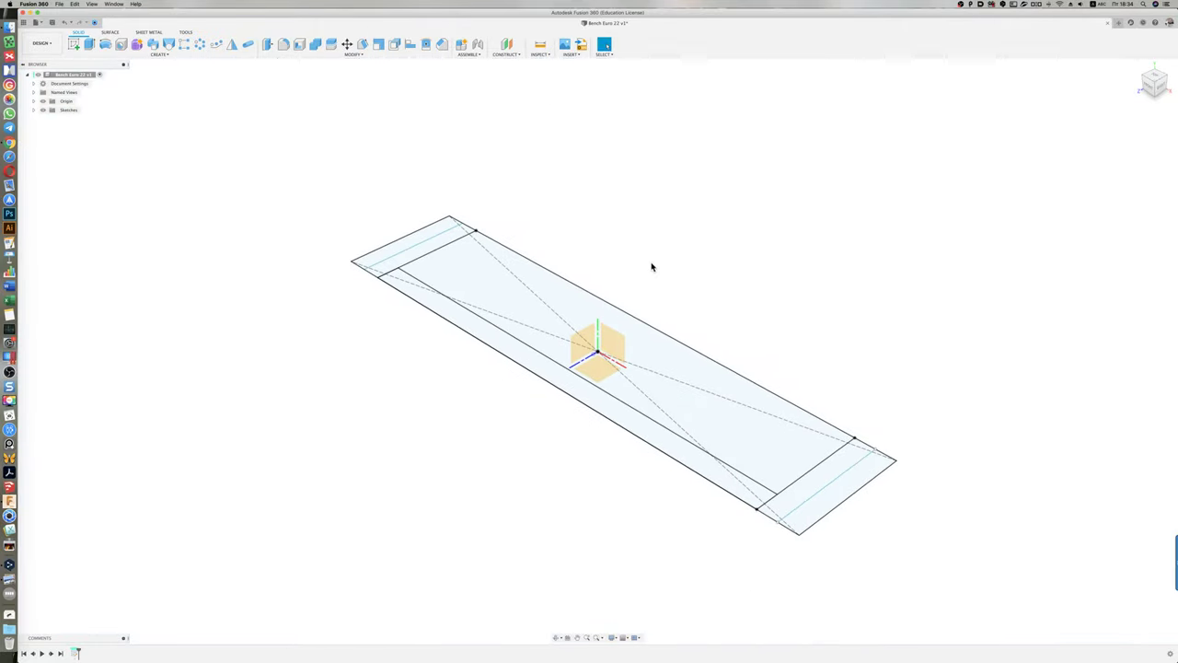
pyautogui.press('e')
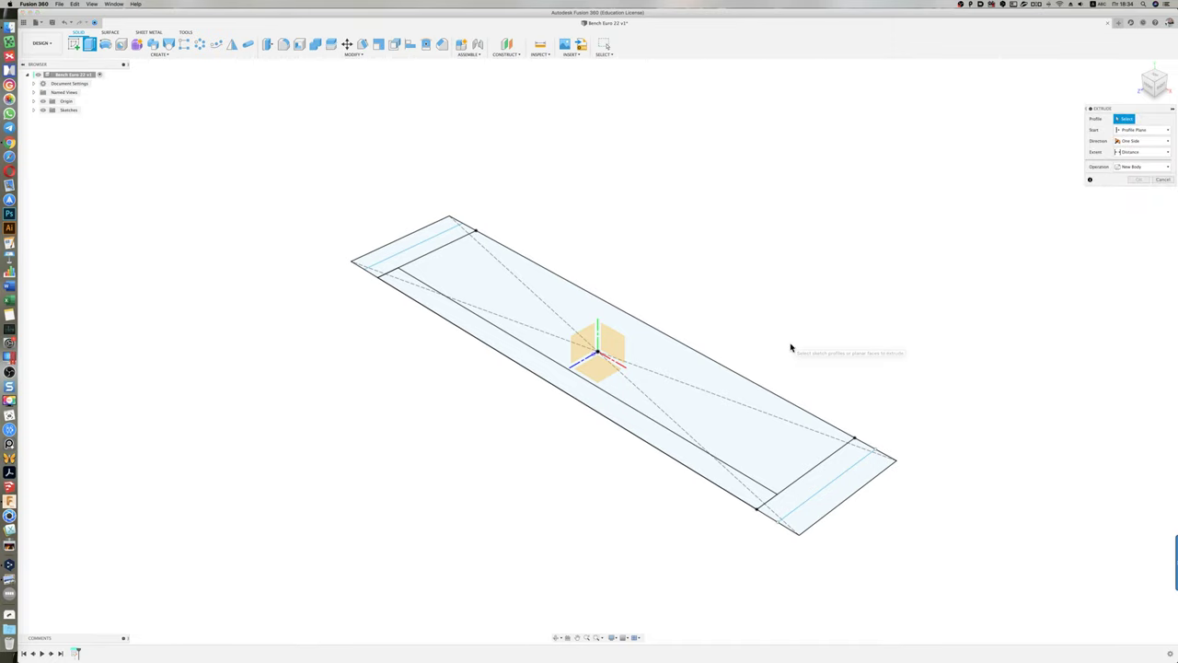
pyautogui.click(398, 251)
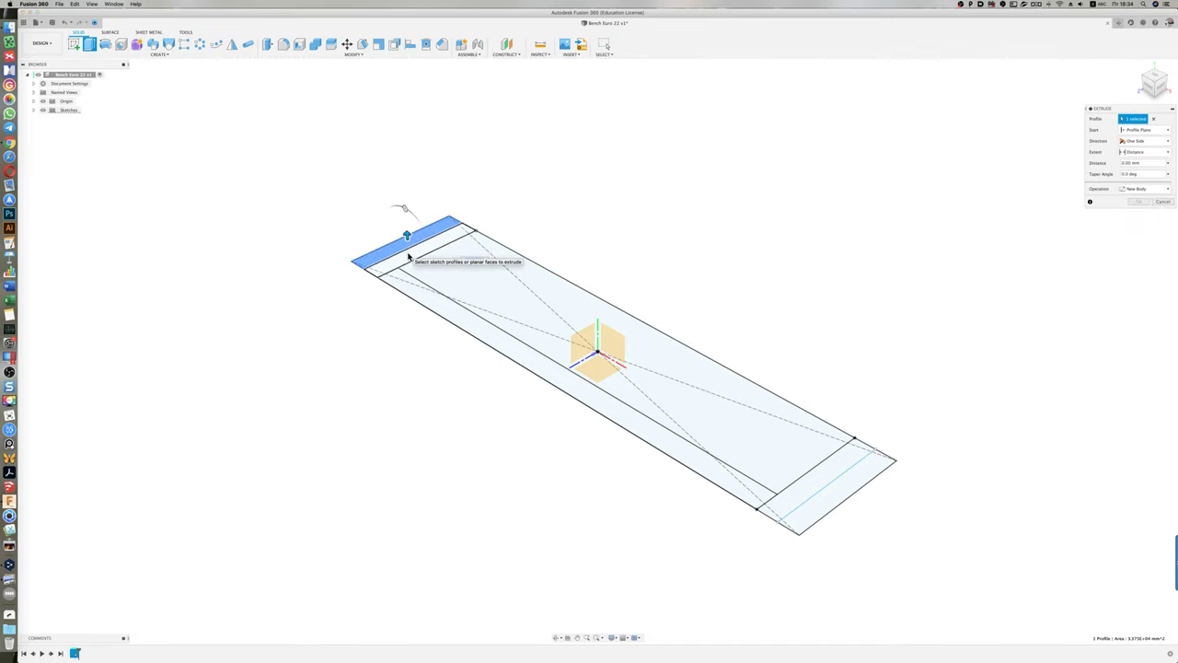
pyautogui.click(408, 258)
pyautogui.click(839, 486)
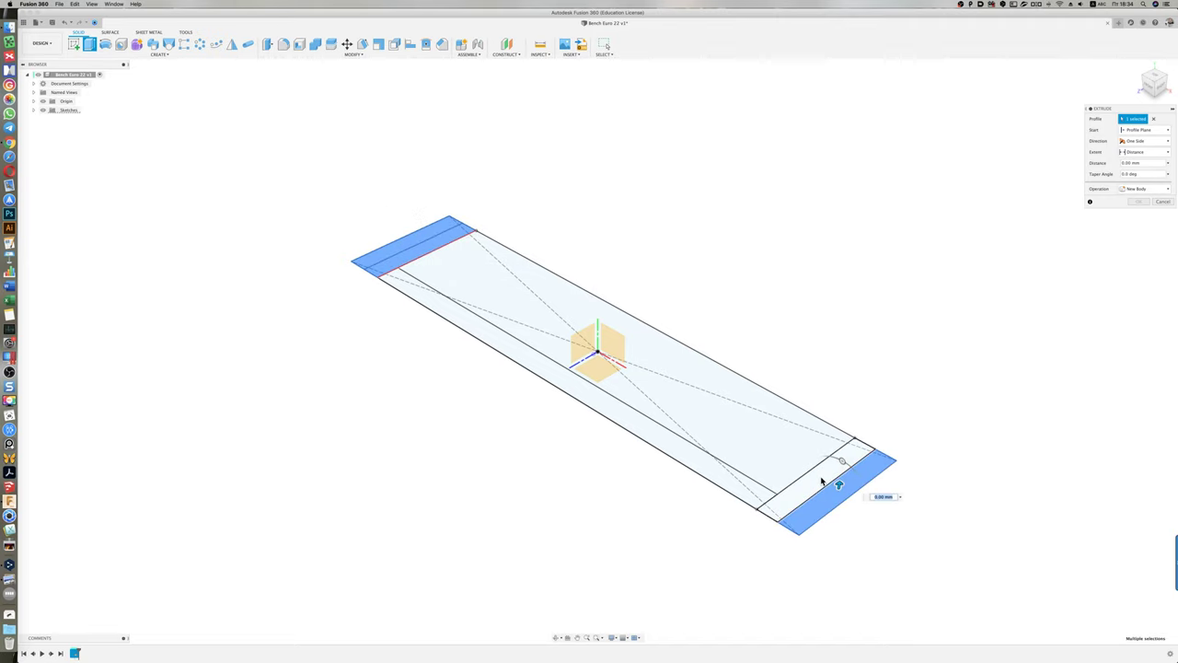
pyautogui.click(822, 474)
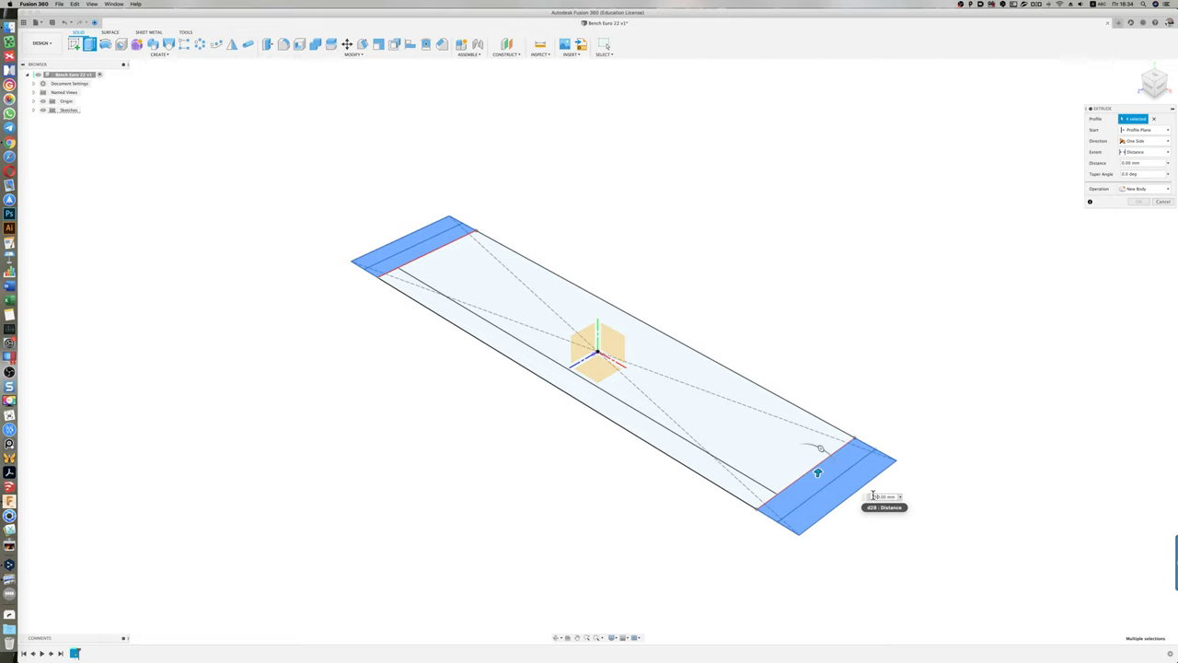
pyautogui.write('450')
pyautogui.press('Return')
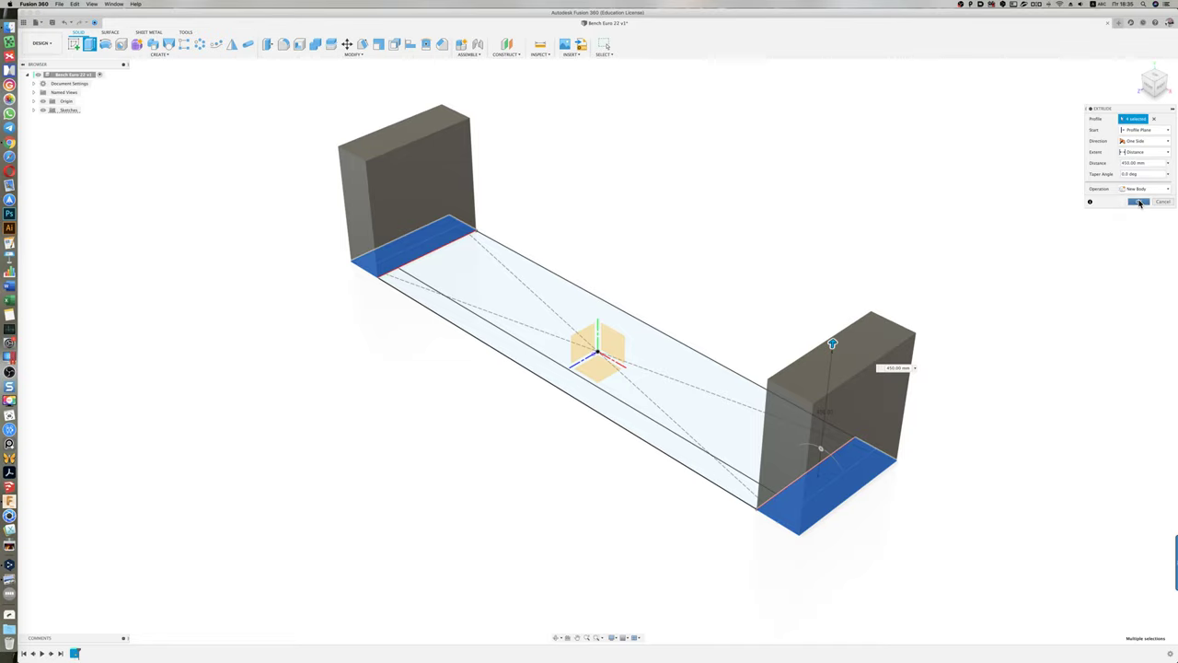
pyautogui.click(1140, 203)
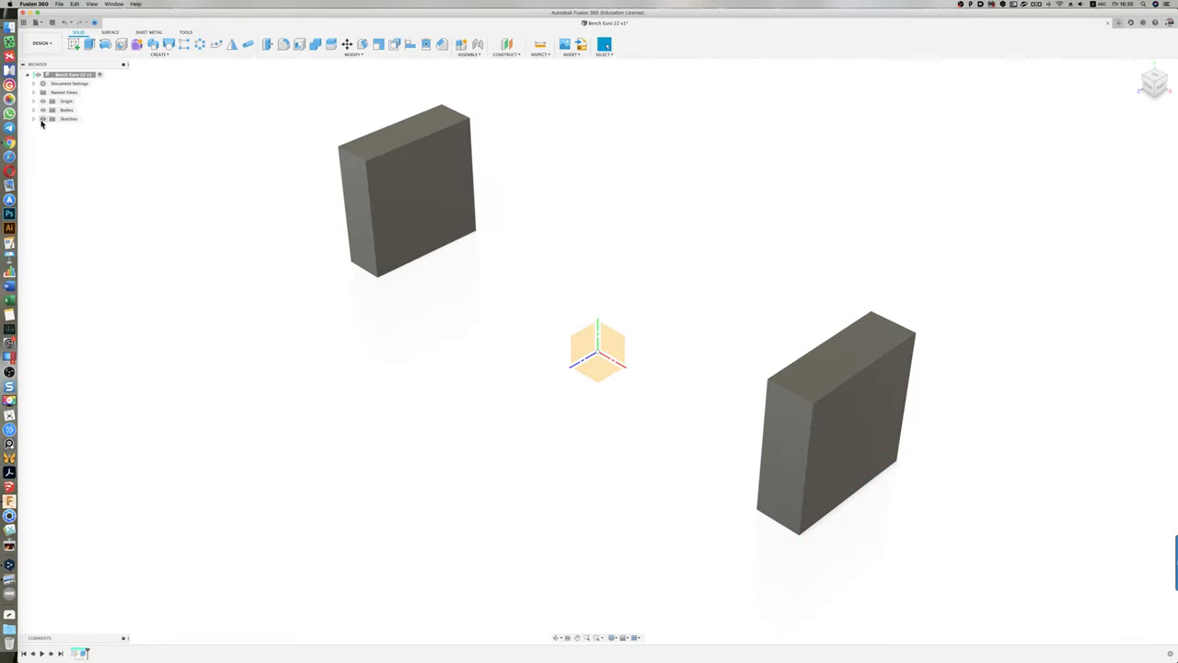
# Step: Show Sketch1 again and select the left and right end strip profiles
pyautogui.click(33, 119)
pyautogui.click(49, 128)
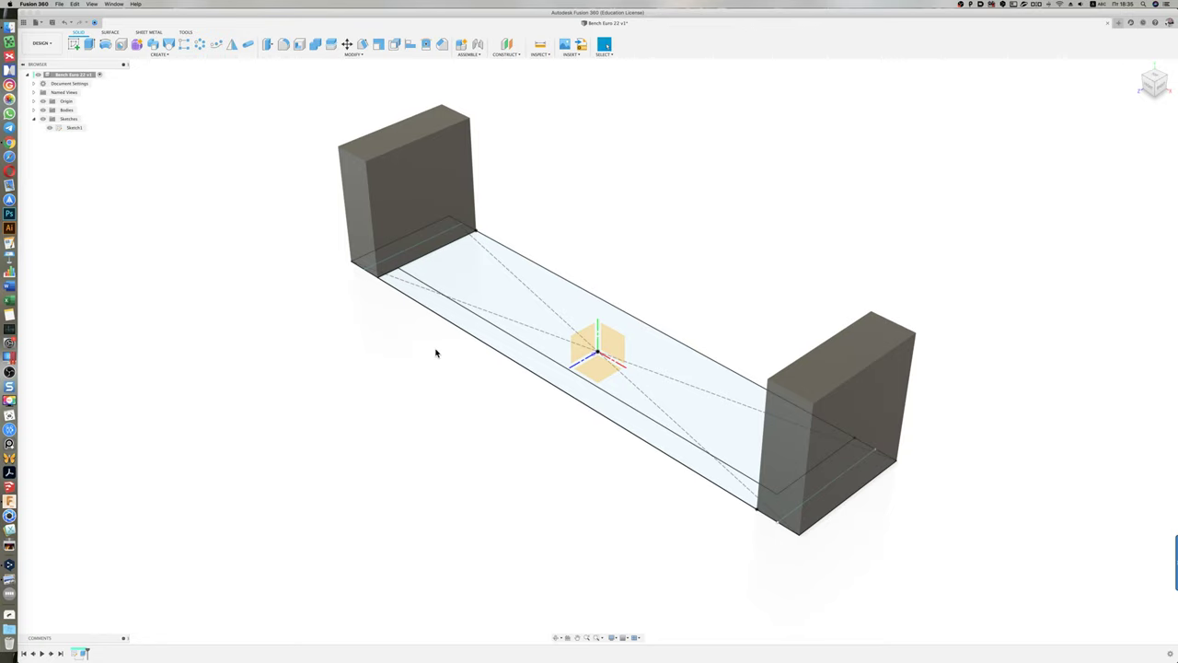
pyautogui.keyDown('shift'); pyautogui.moveTo(437, 352); pyautogui.dragTo(402, 387, button='middle'); pyautogui.keyUp('shift')
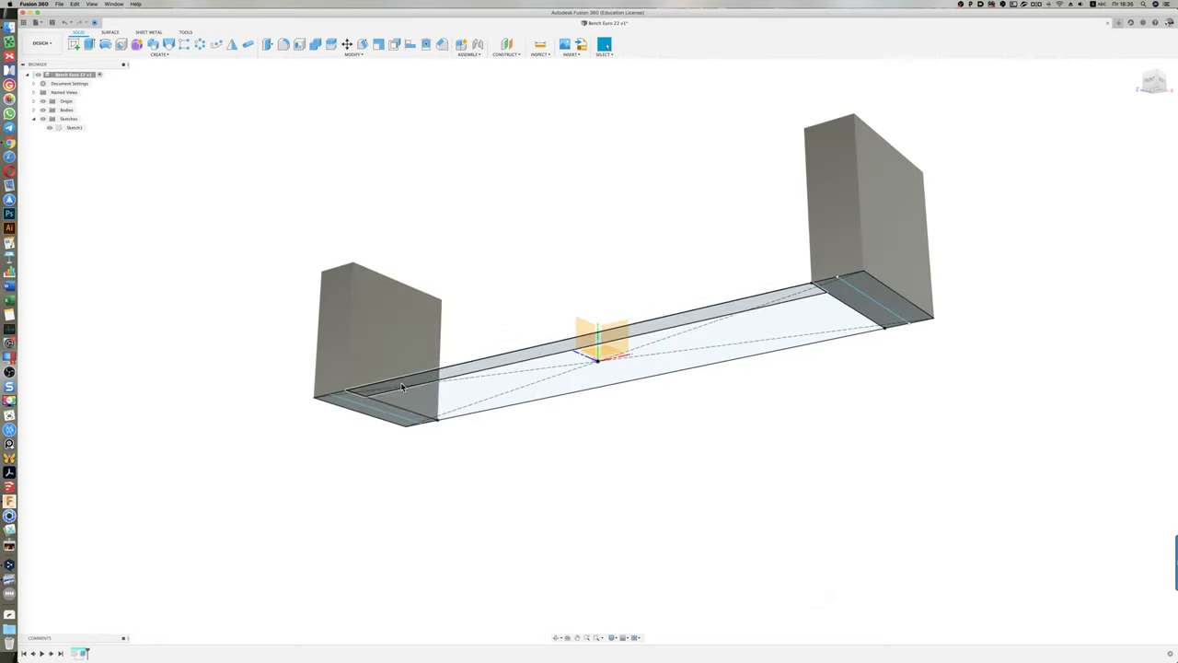
pyautogui.click(370, 404)
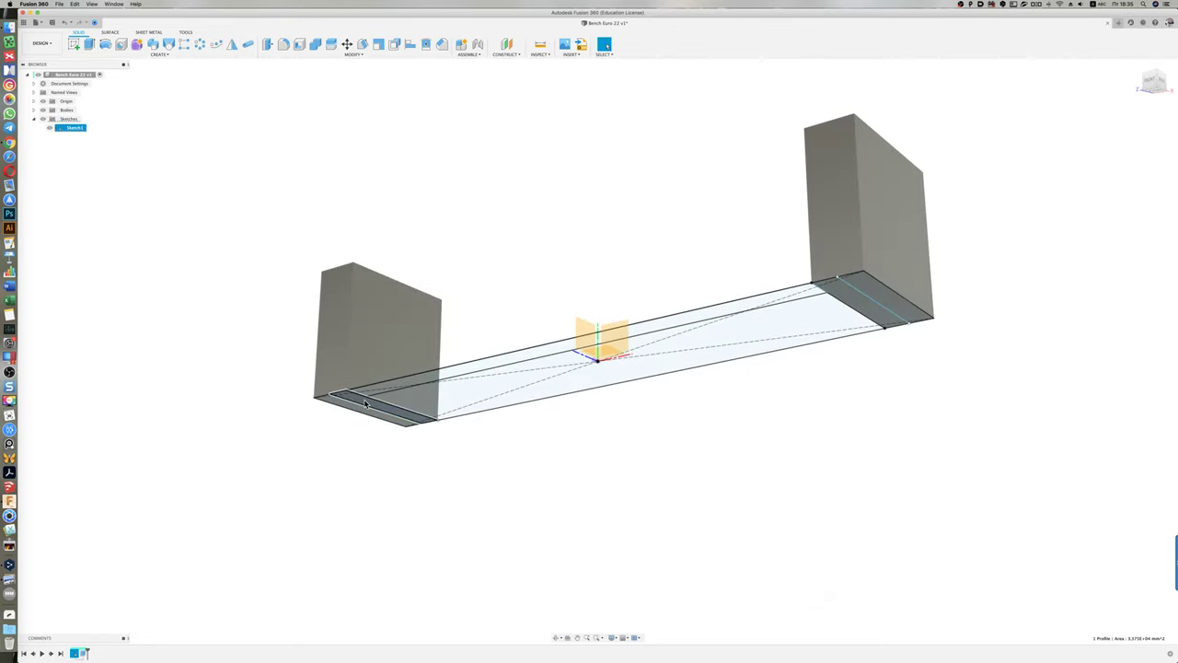
pyautogui.click(885, 316)
# Step: Cut a 40 mm deep slot down from each block leg's top face
pyautogui.press('e')
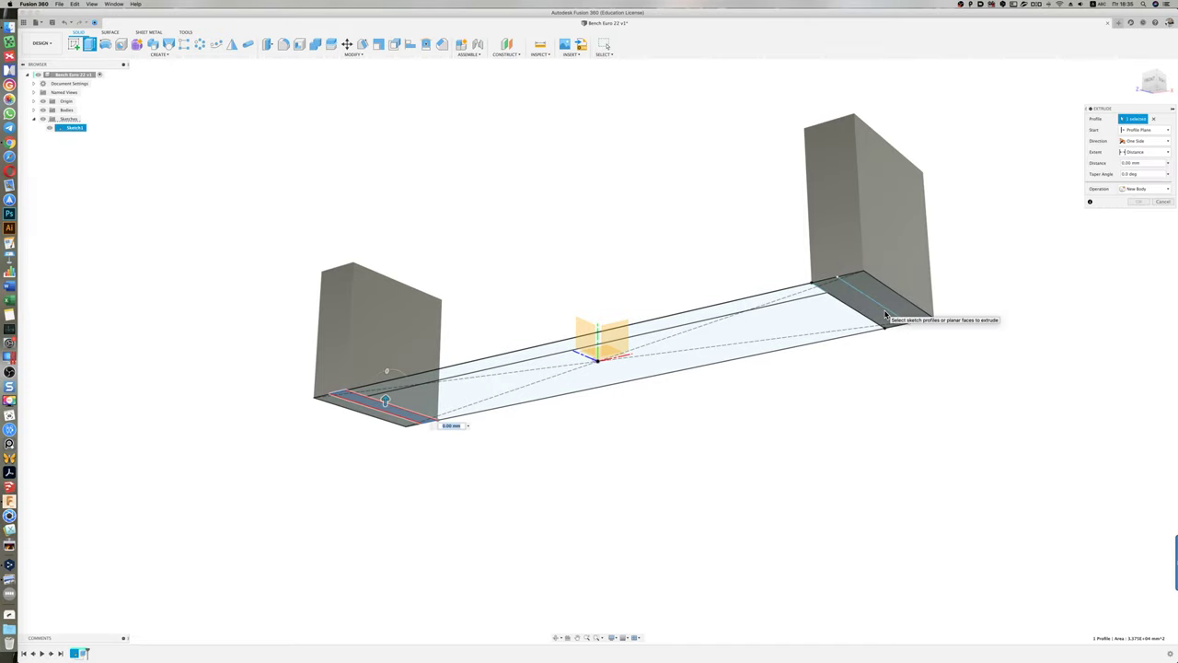
pyautogui.keyDown('shift'); pyautogui.moveTo(958, 254); pyautogui.dragTo(965, 276, button='middle'); pyautogui.keyUp('shift')
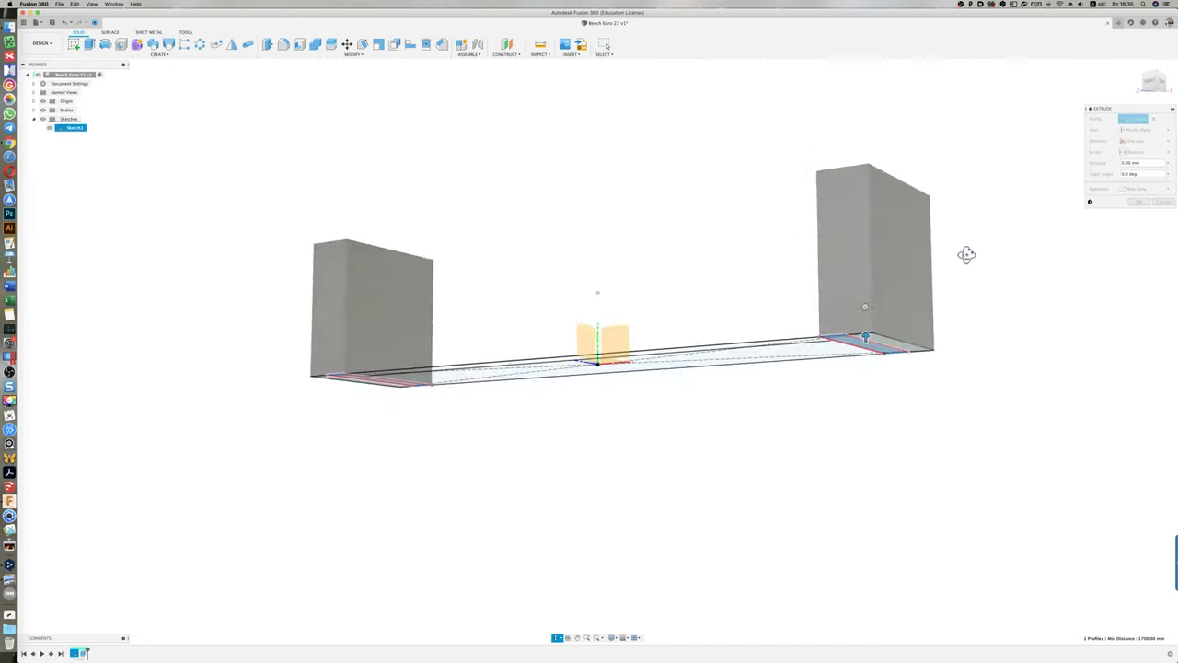
pyautogui.click(1129, 131)
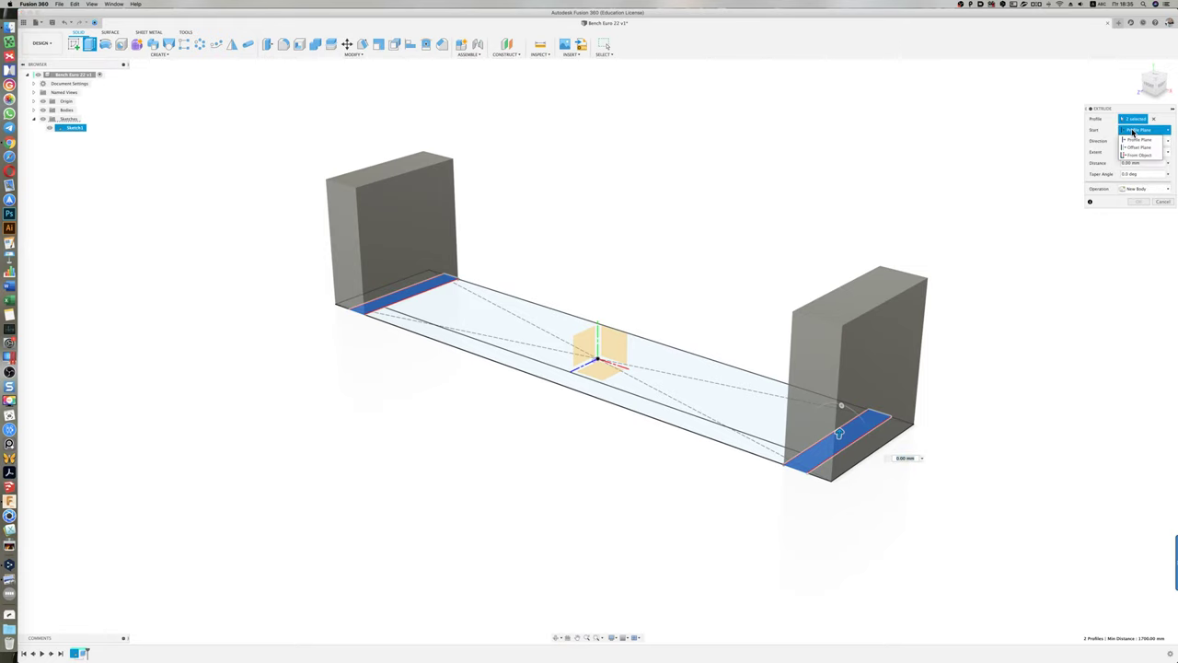
pyautogui.click(1138, 158)
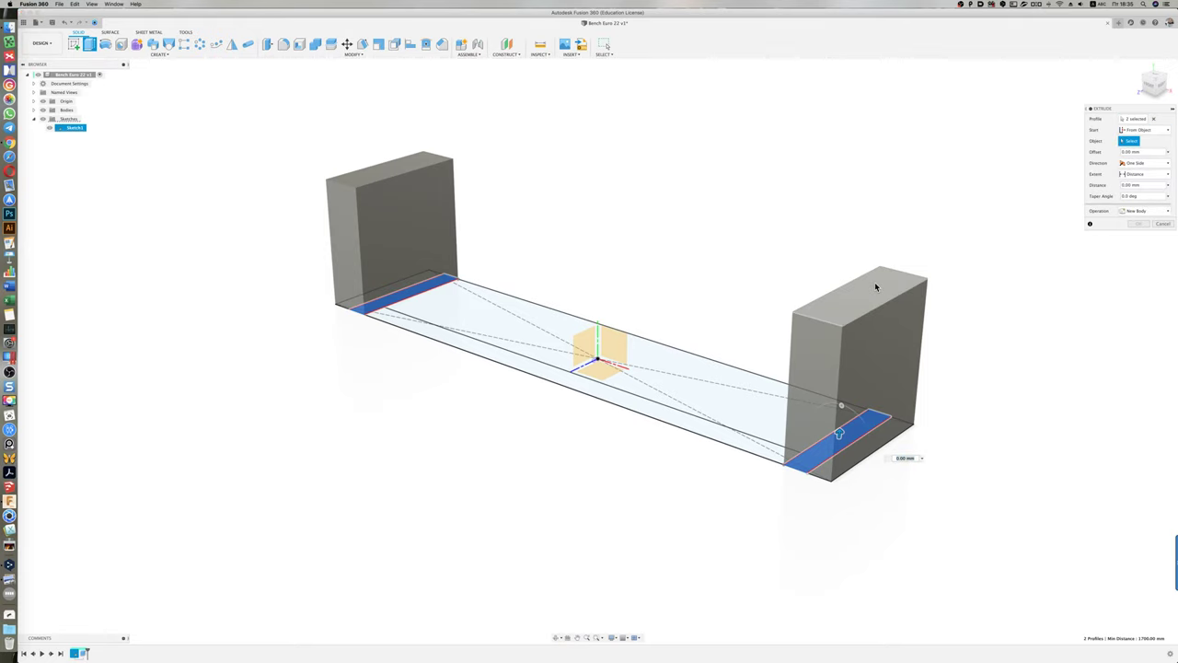
pyautogui.click(876, 286)
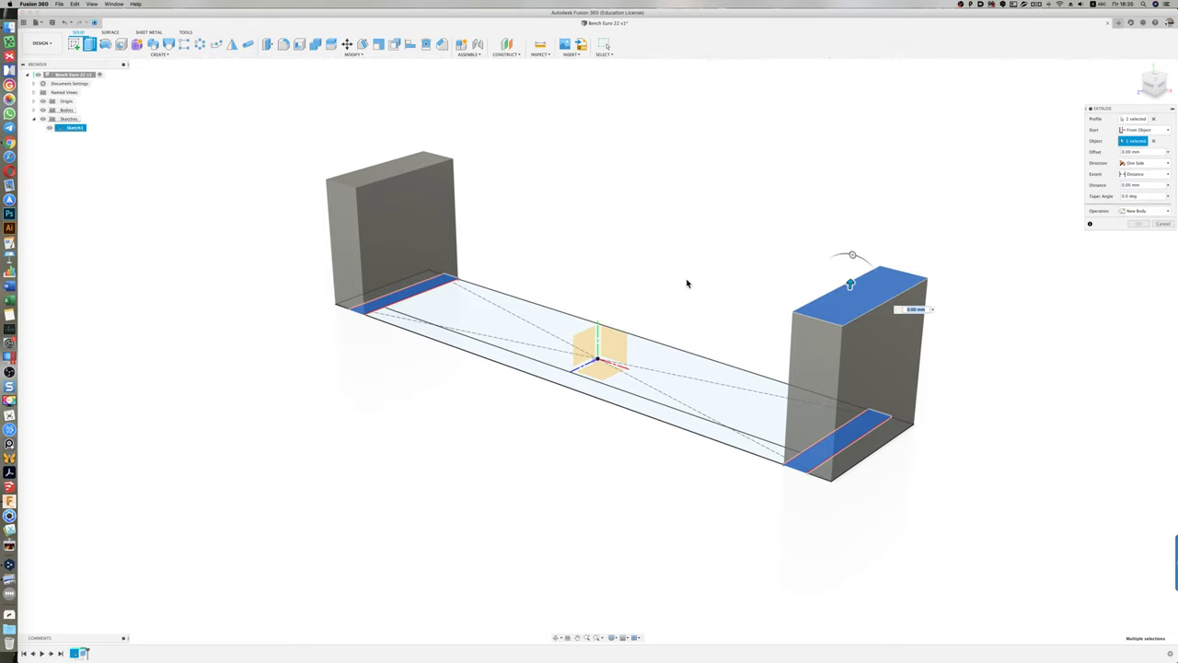
pyautogui.keyDown('shift'); pyautogui.moveTo(690, 263); pyautogui.dragTo(716, 268, button='middle'); pyautogui.keyUp('shift')
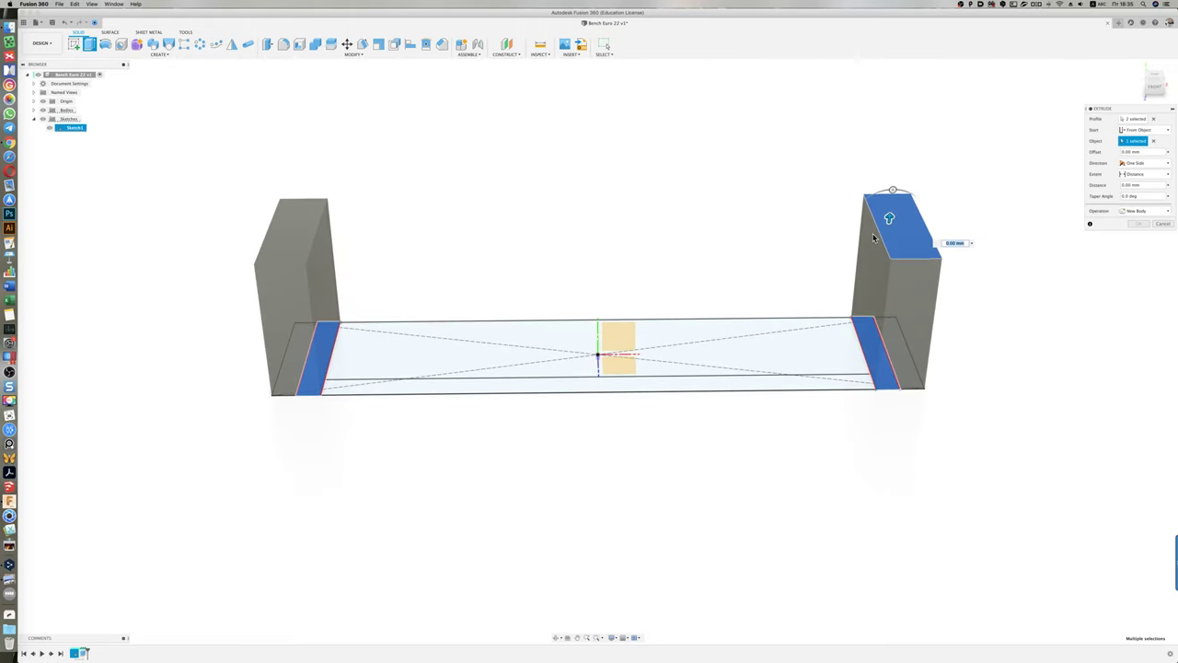
pyautogui.moveTo(890, 221); pyautogui.dragTo(890, 230)
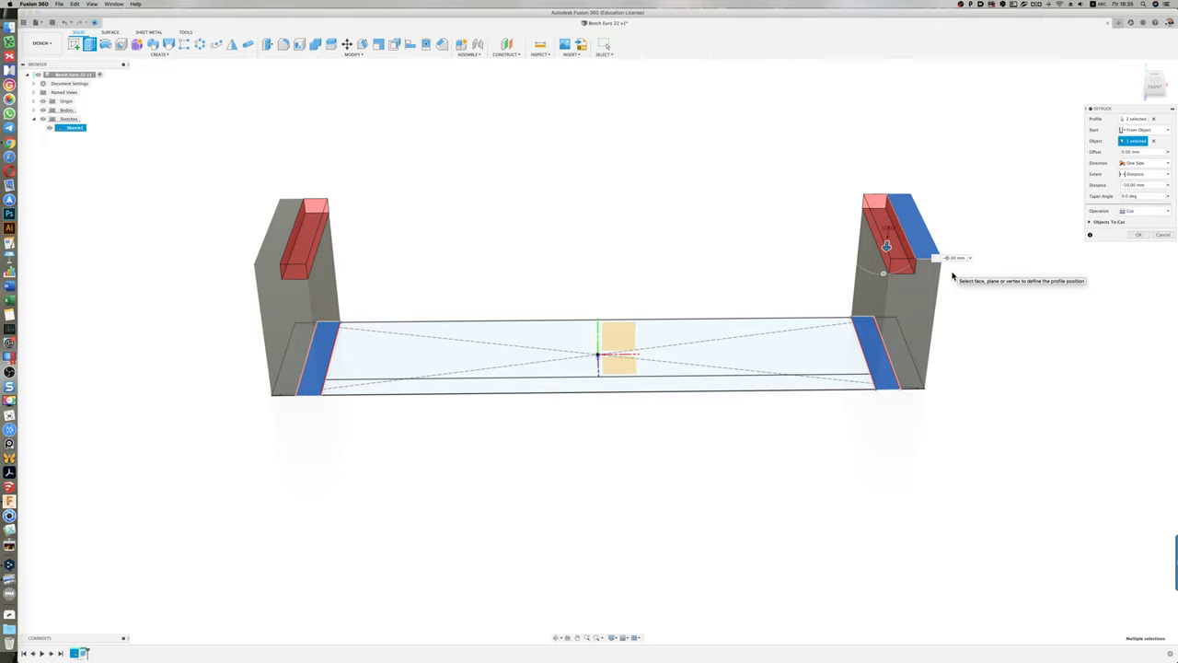
pyautogui.write('4')
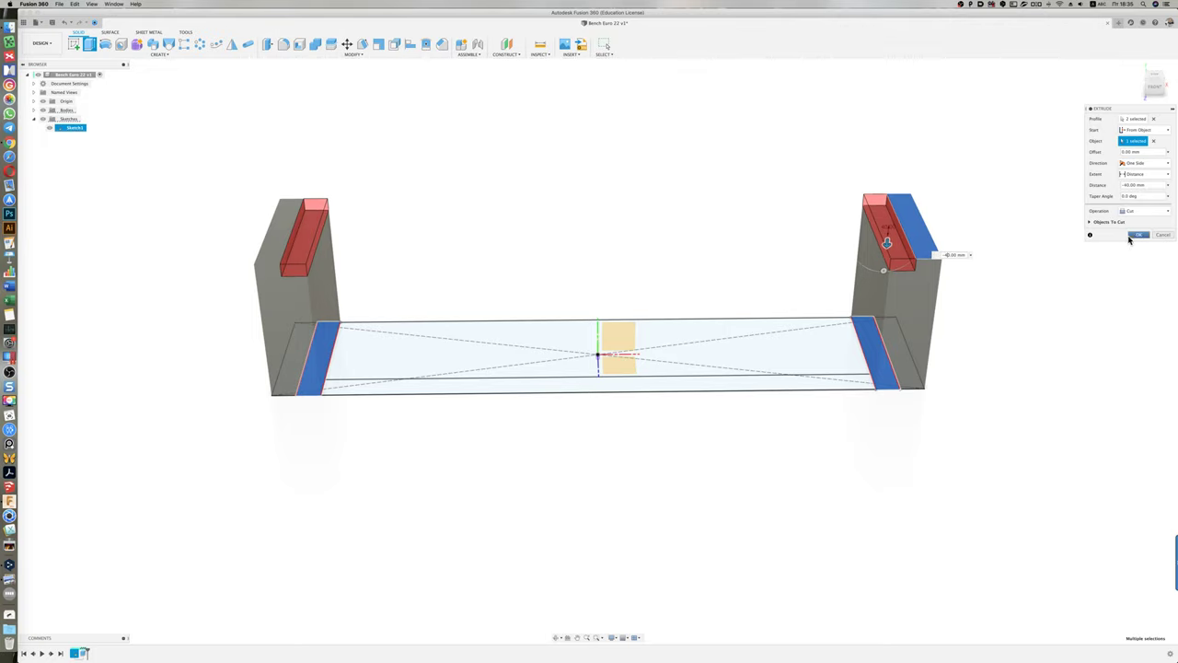
pyautogui.click(1138, 235)
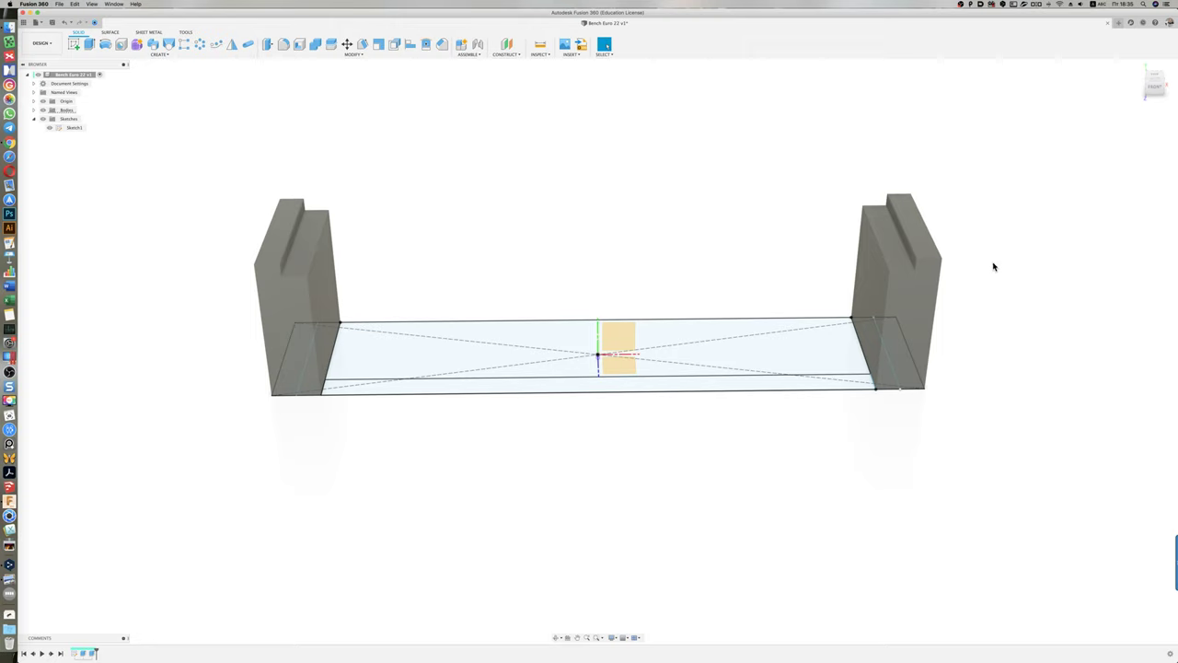
# Step: Extrude the front strip 40 mm from the right upright's top face as a beam between uprights
pyautogui.keyDown('shift'); pyautogui.moveTo(773, 244); pyautogui.dragTo(743, 245, button='middle'); pyautogui.keyUp('shift')
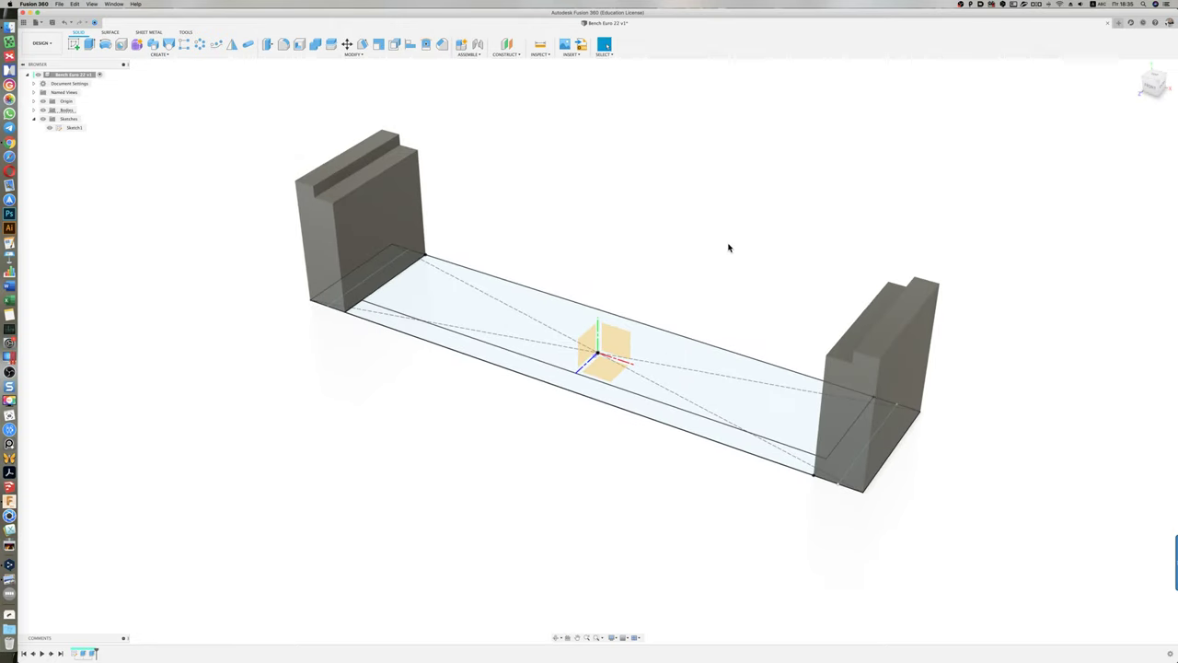
pyautogui.press('e')
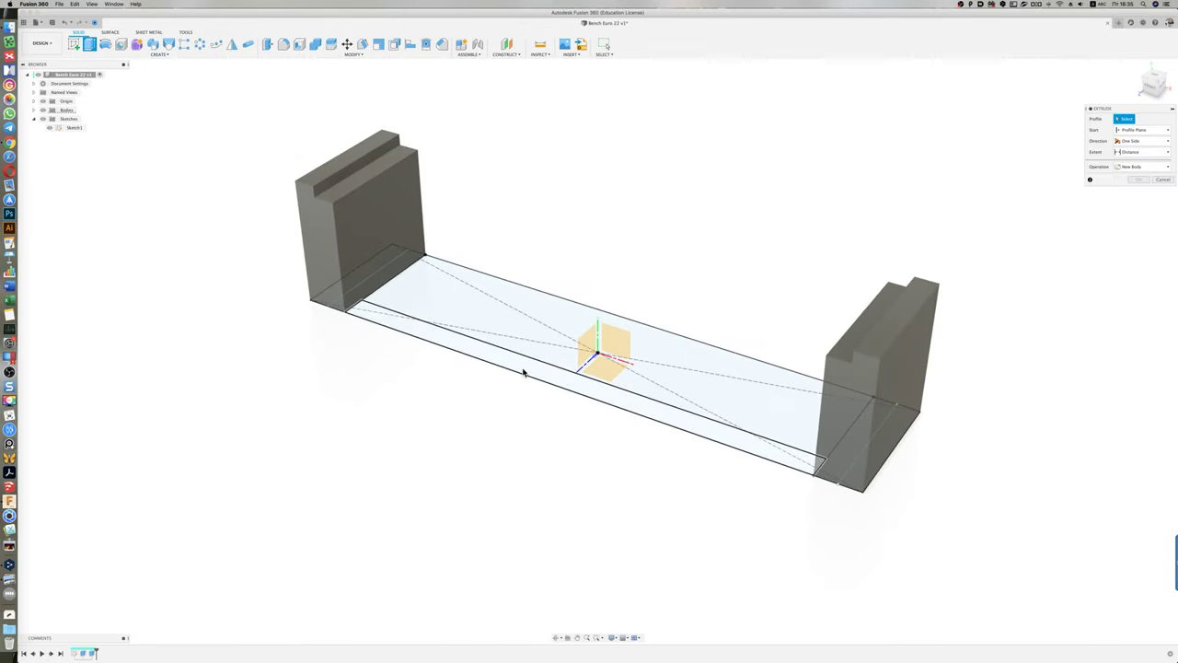
pyautogui.click(523, 372)
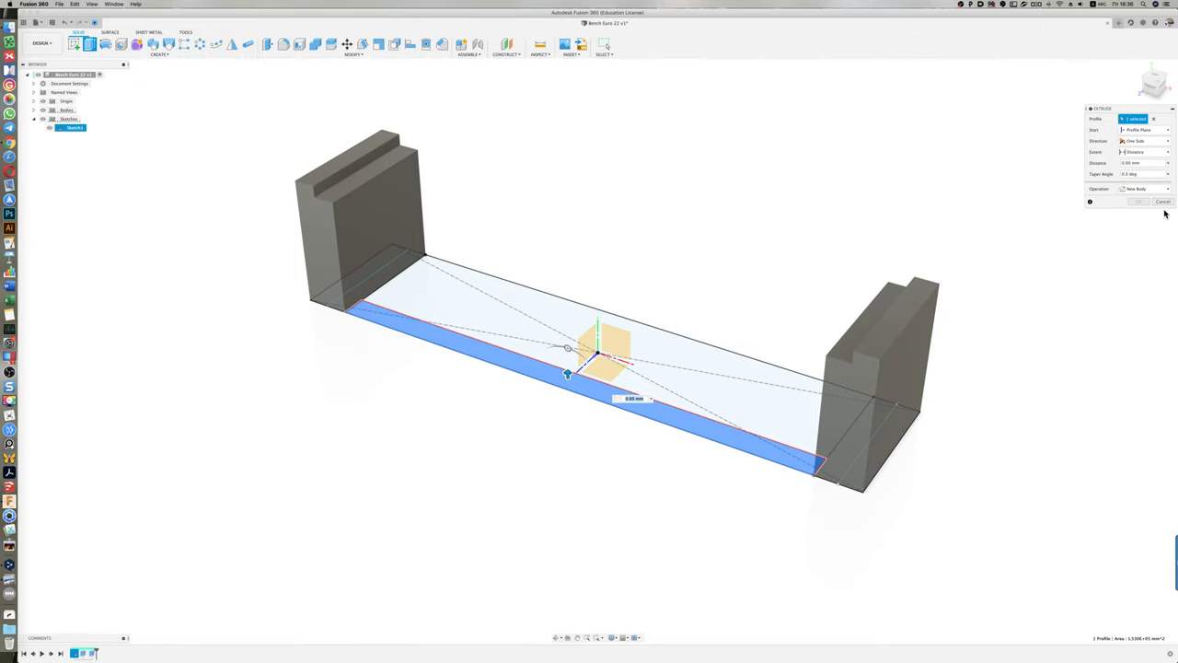
pyautogui.click(1139, 133)
pyautogui.click(1140, 147)
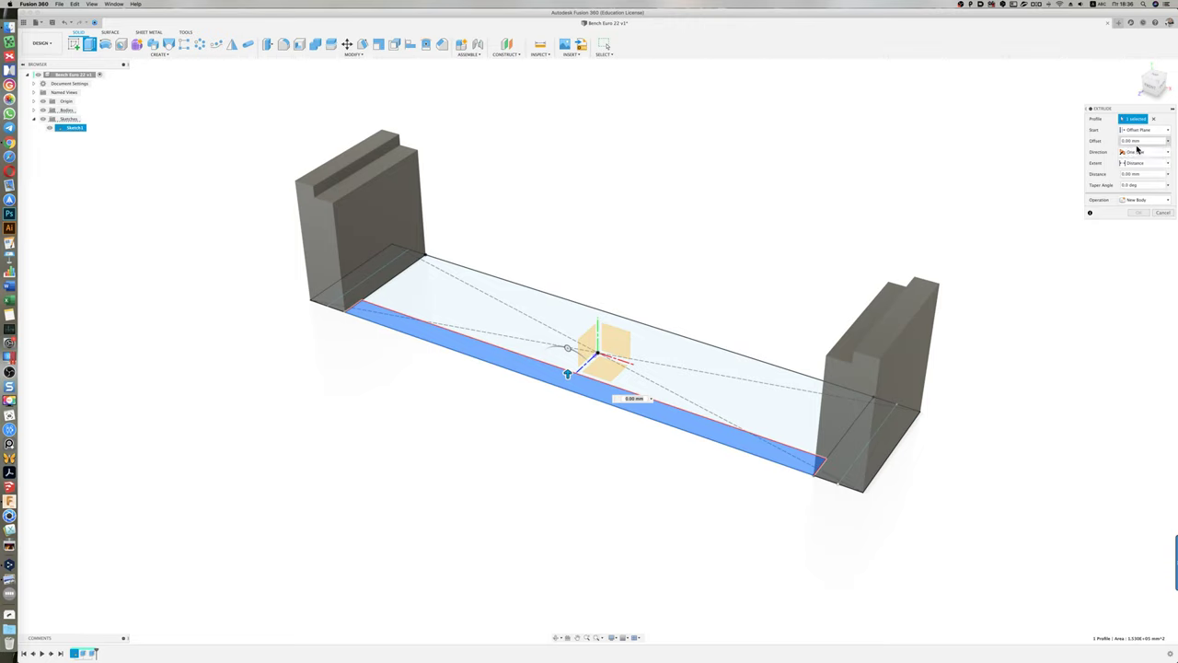
pyautogui.click(1141, 130)
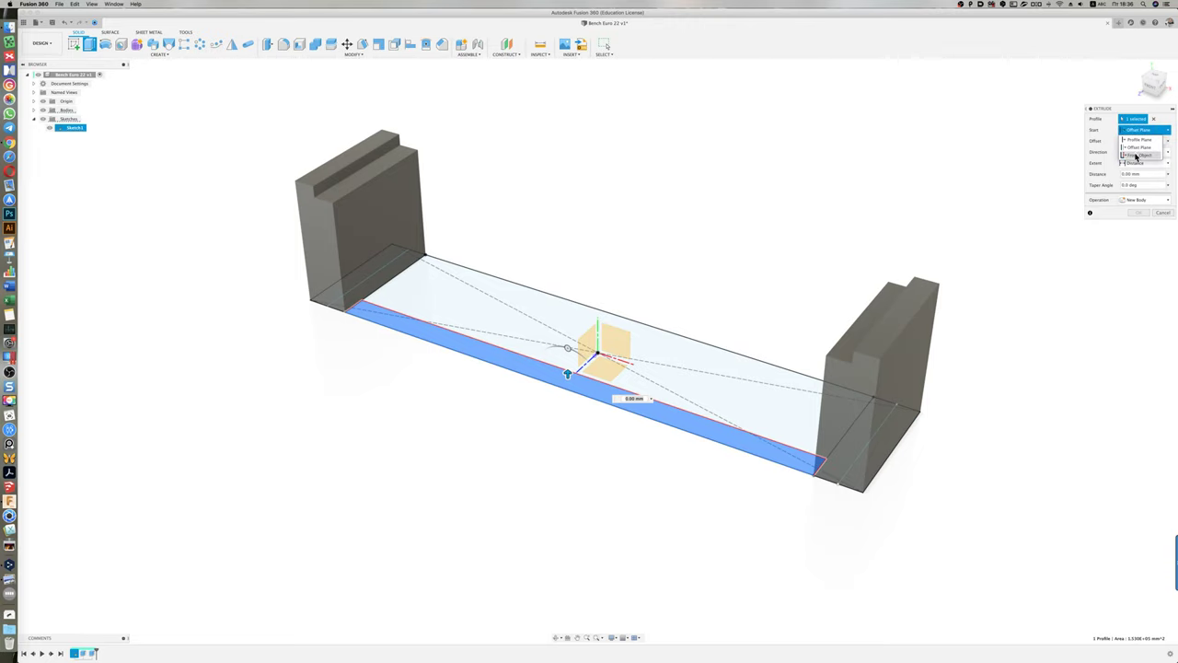
pyautogui.click(1139, 158)
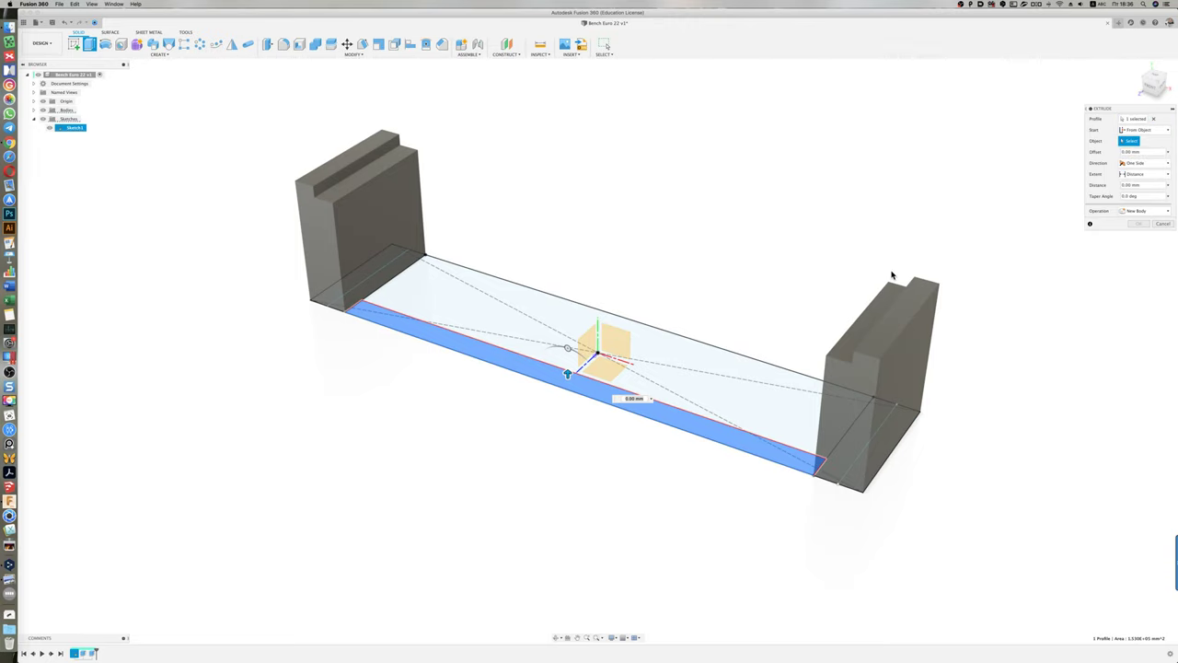
pyautogui.click(842, 349)
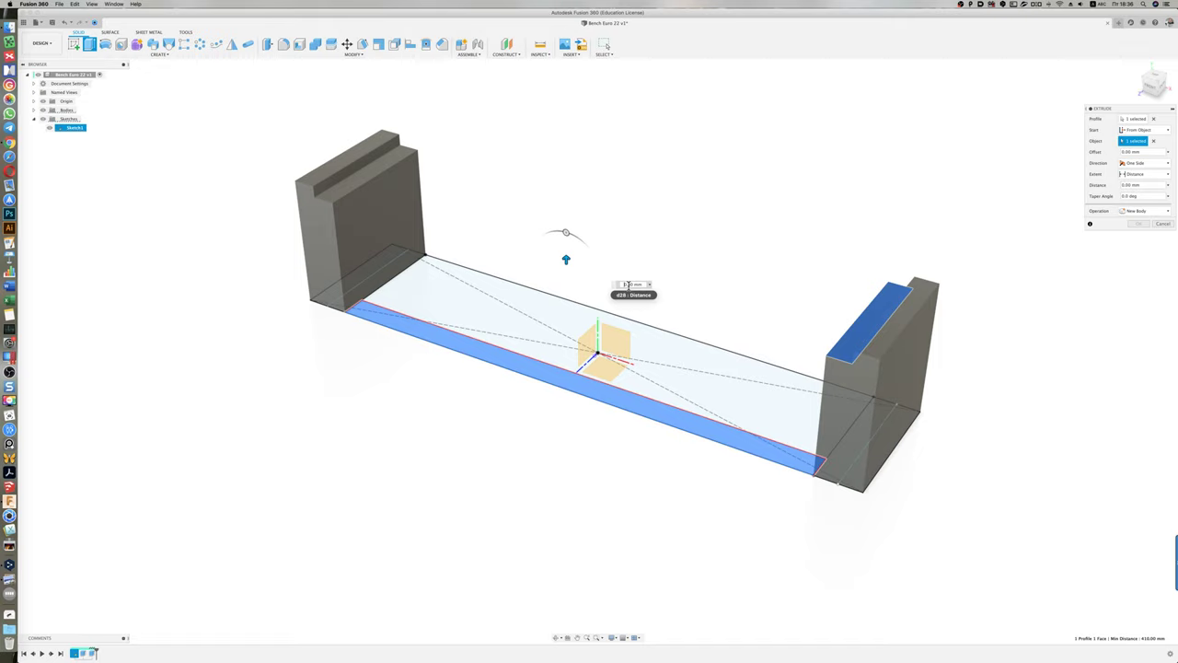
pyautogui.write('40')
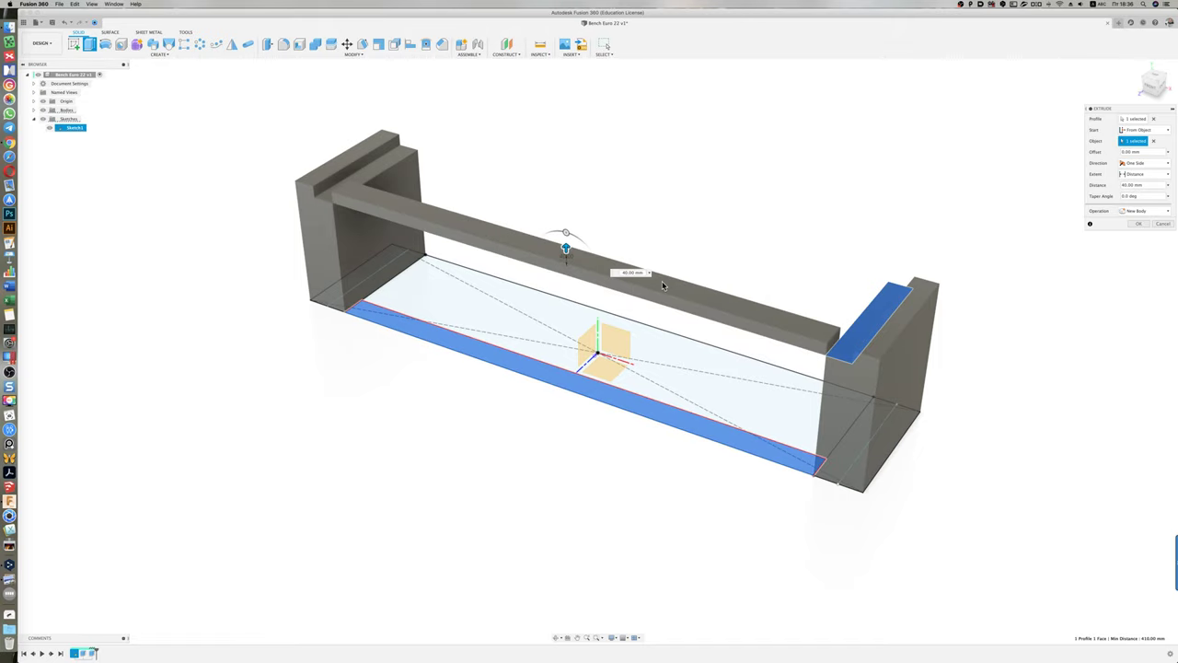
pyautogui.click(1140, 225)
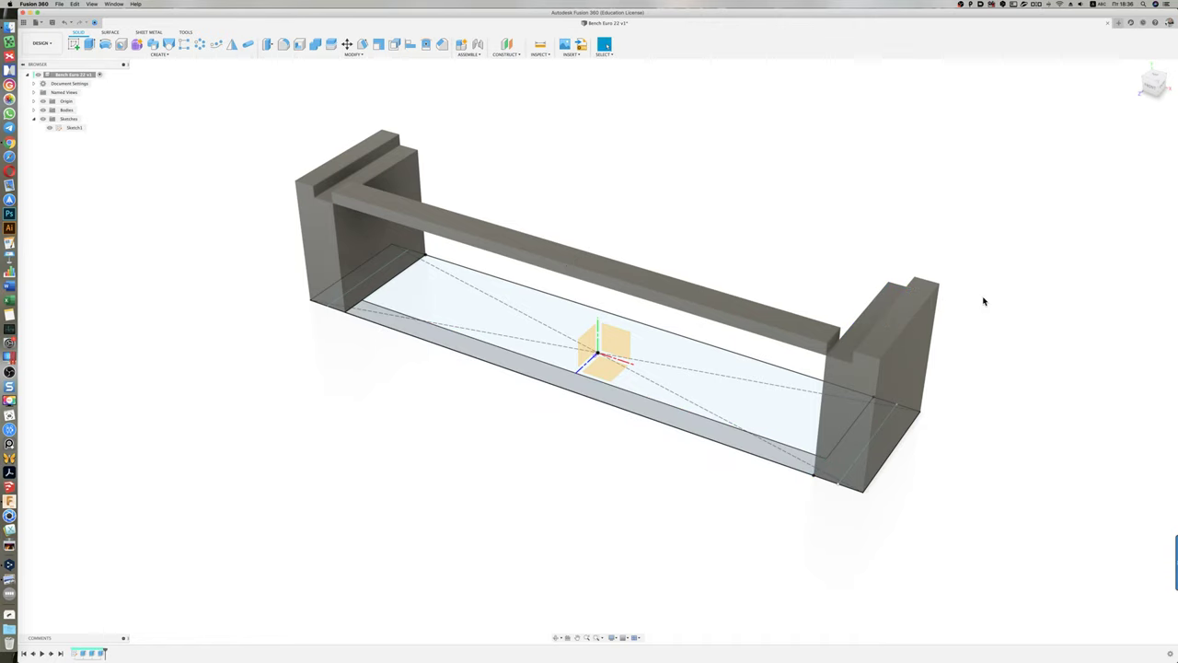
pyautogui.keyDown('shift'); pyautogui.moveTo(985, 313); pyautogui.dragTo(1018, 315, button='middle'); pyautogui.keyUp('shift')
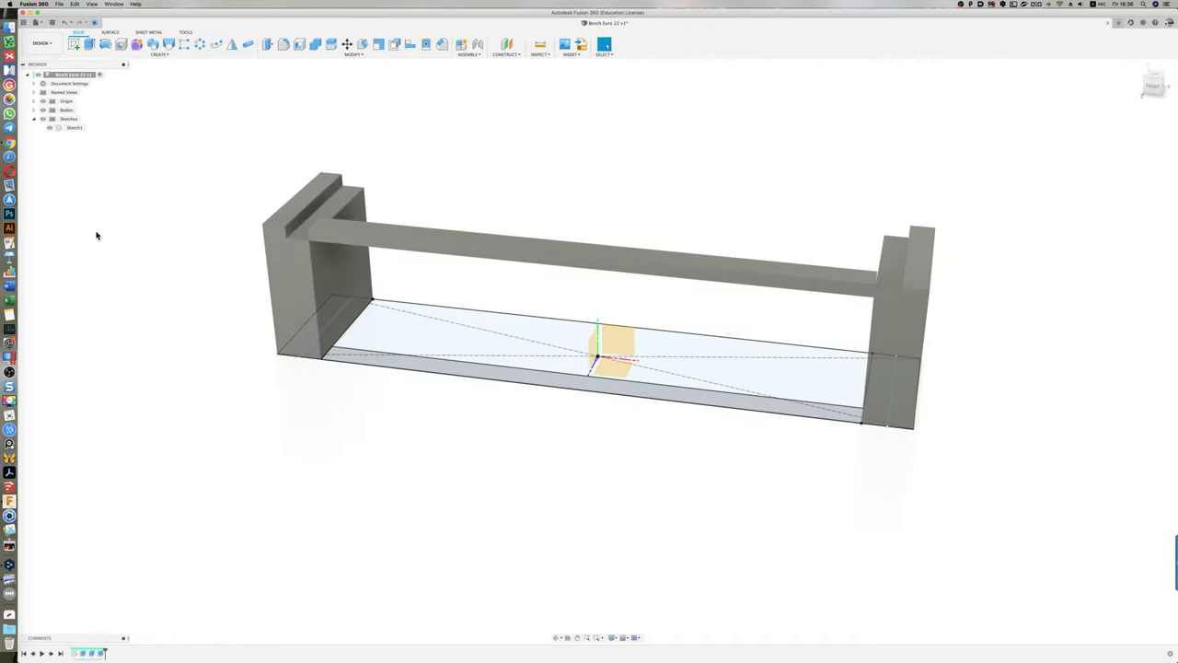
# Step: Extend Sketch1's inner horizontal line to both the left and right edges
pyautogui.doubleClick(57, 129)
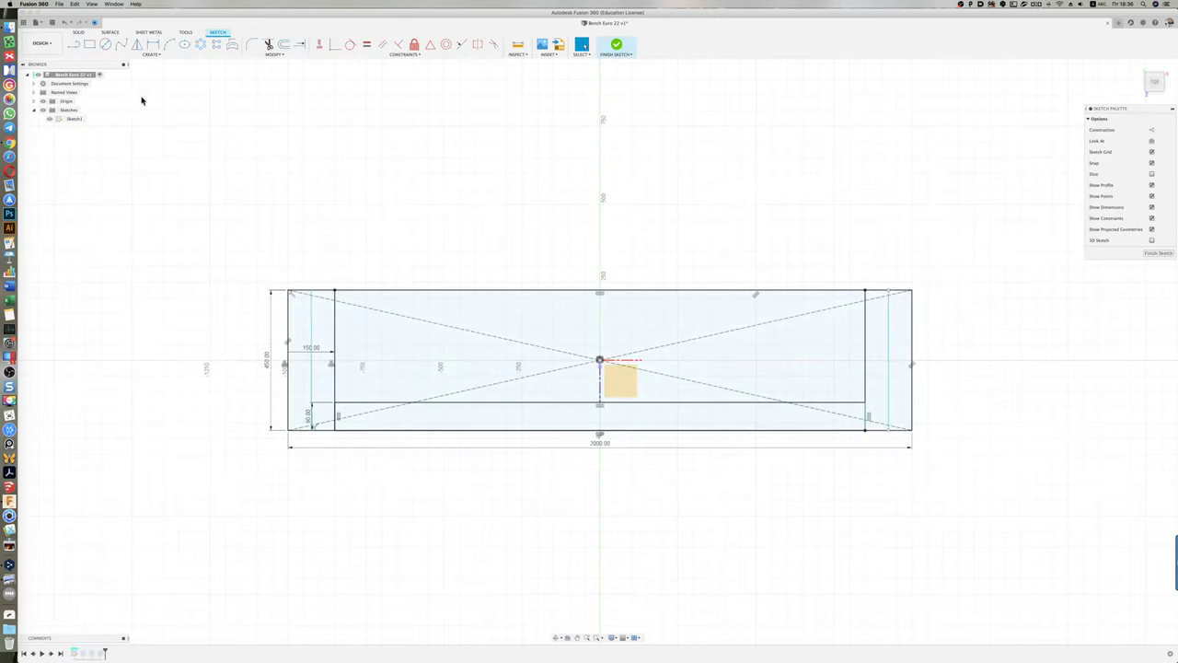
pyautogui.click(299, 44)
pyautogui.click(341, 401)
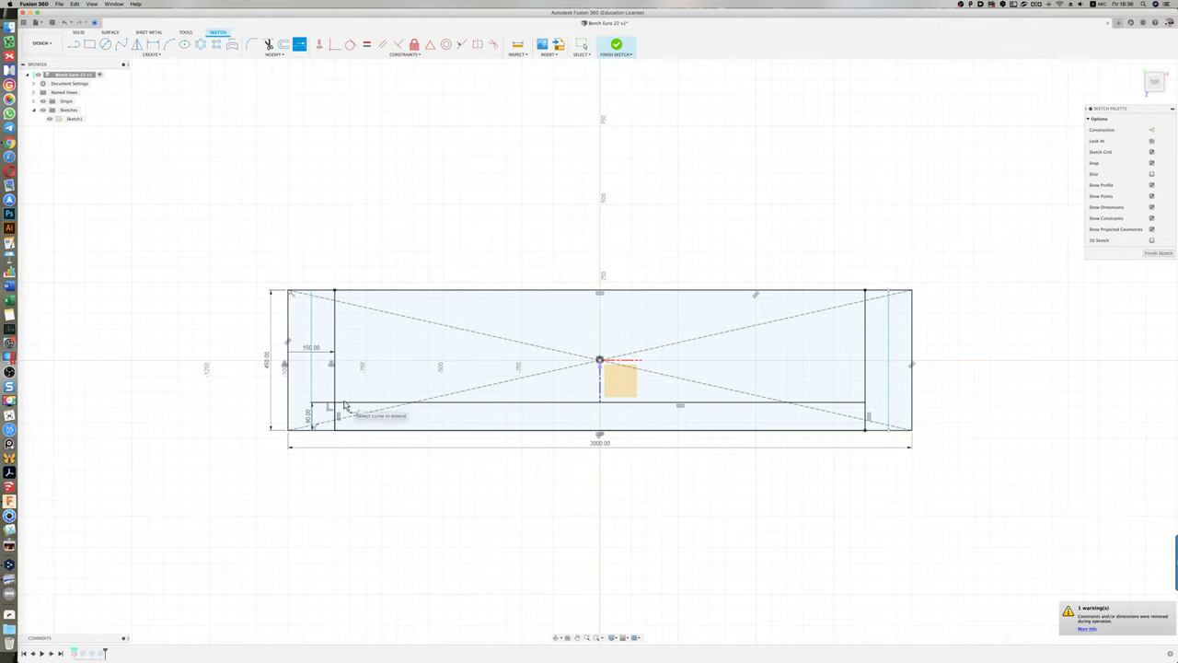
pyautogui.click(856, 405)
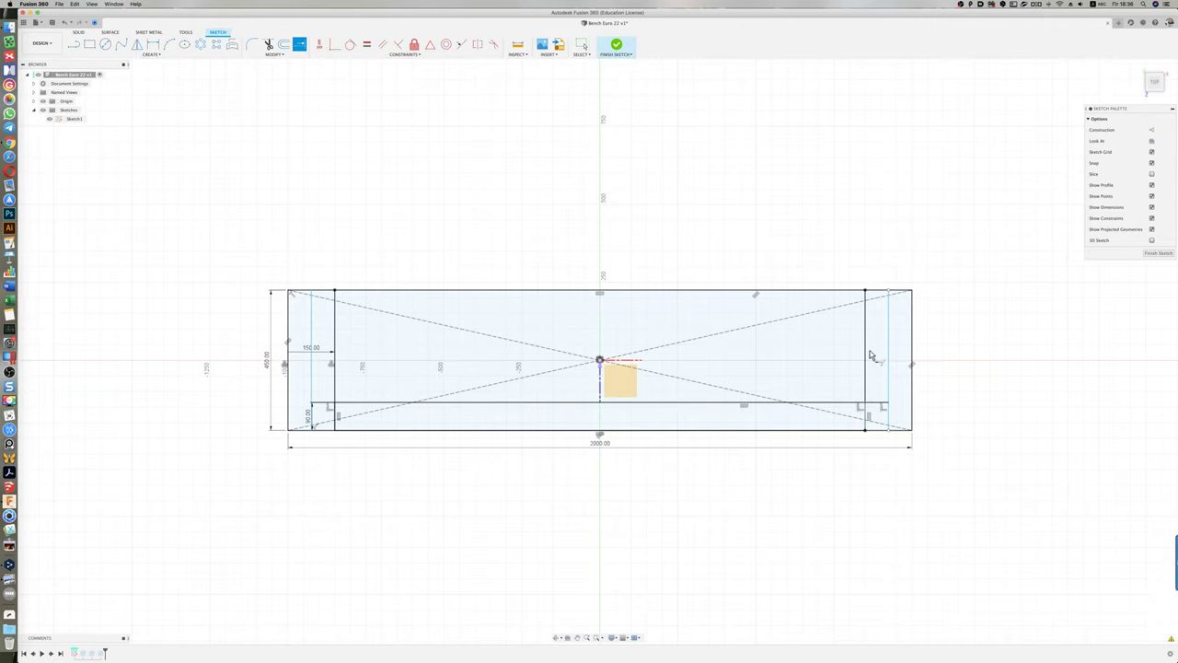
pyautogui.click(615, 44)
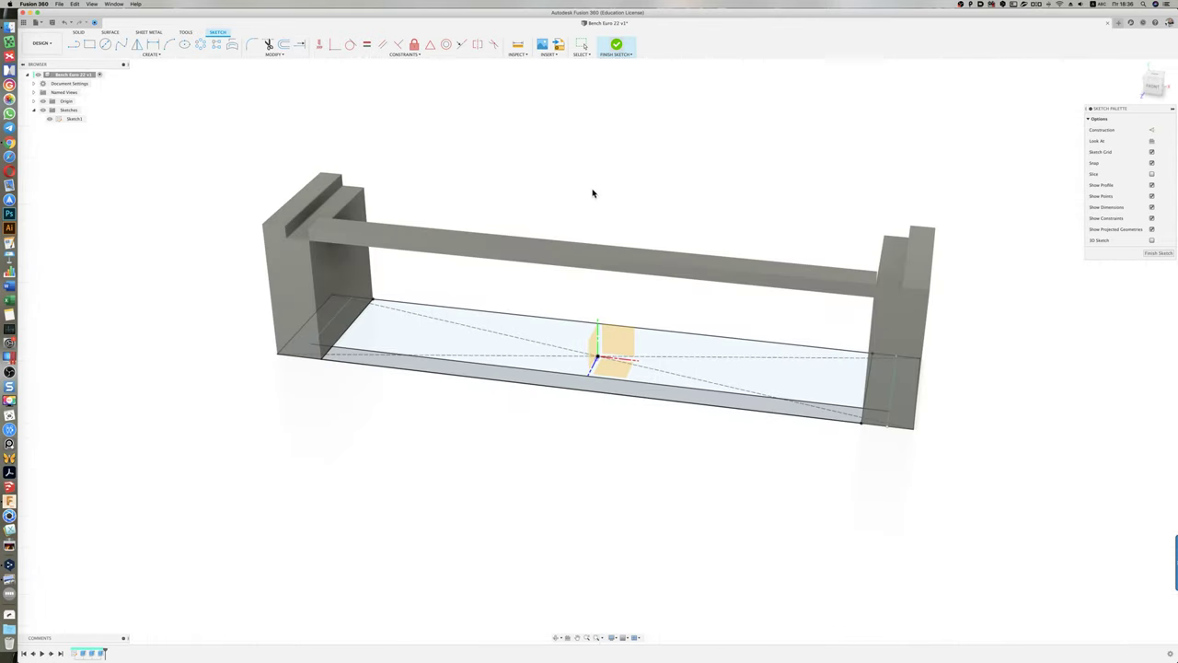
# Step: Add both end strips to the 40 mm beam extrusion so it spans the full length
pyautogui.doubleClick(101, 654)
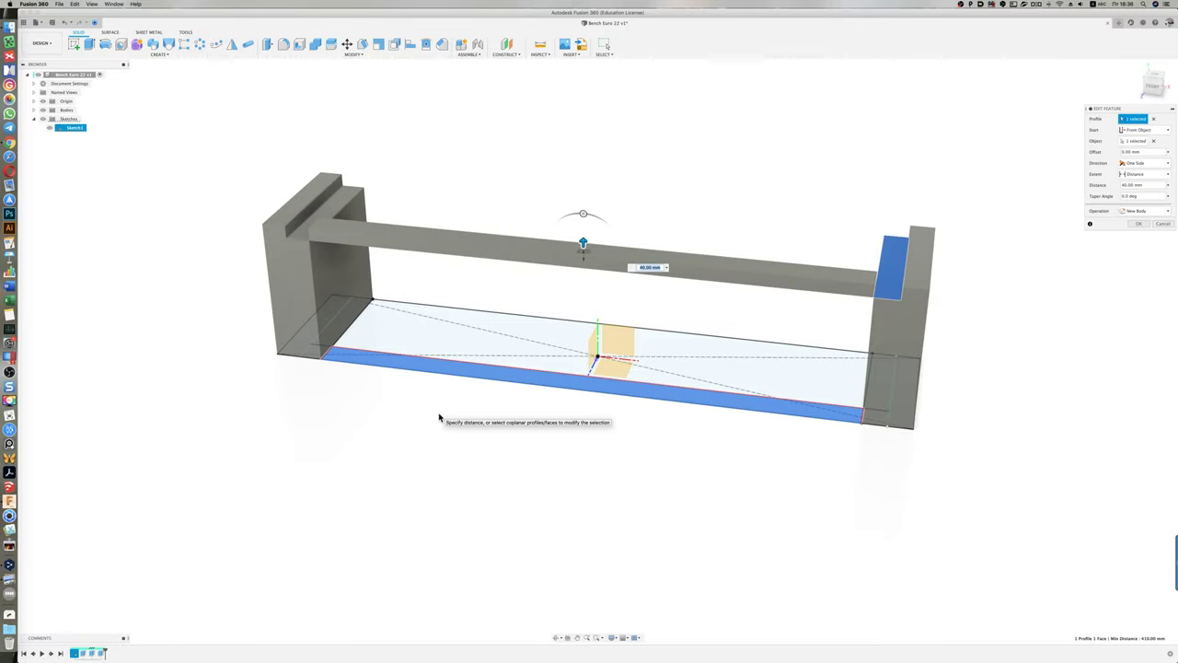
pyautogui.click(310, 355)
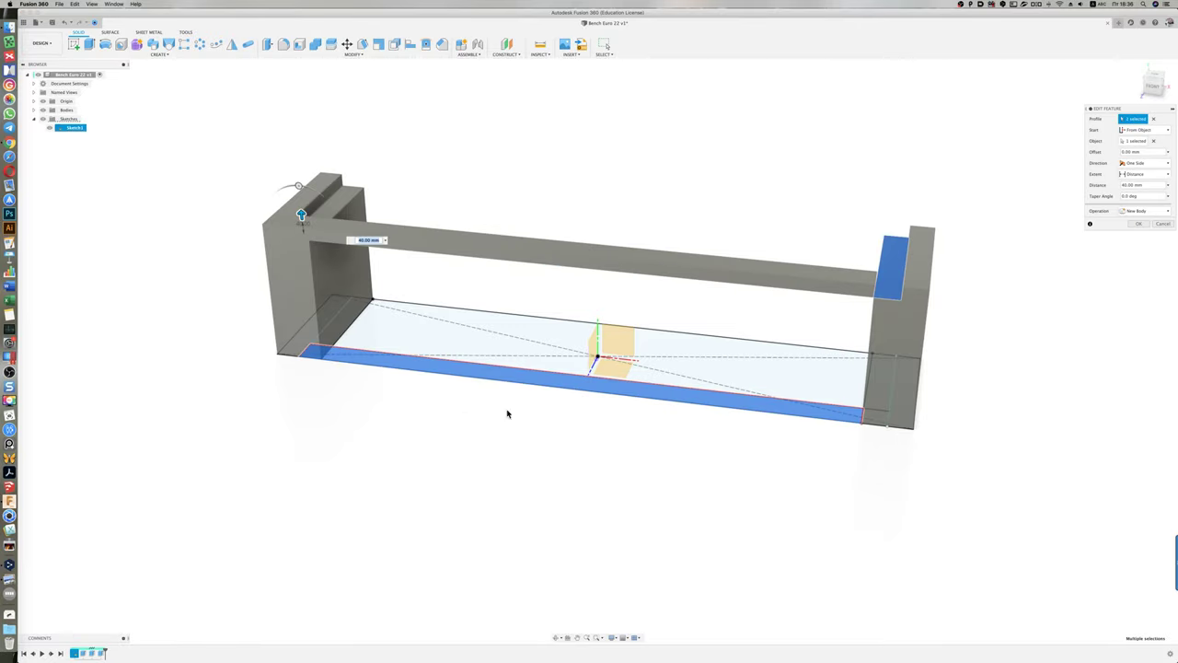
pyautogui.click(879, 419)
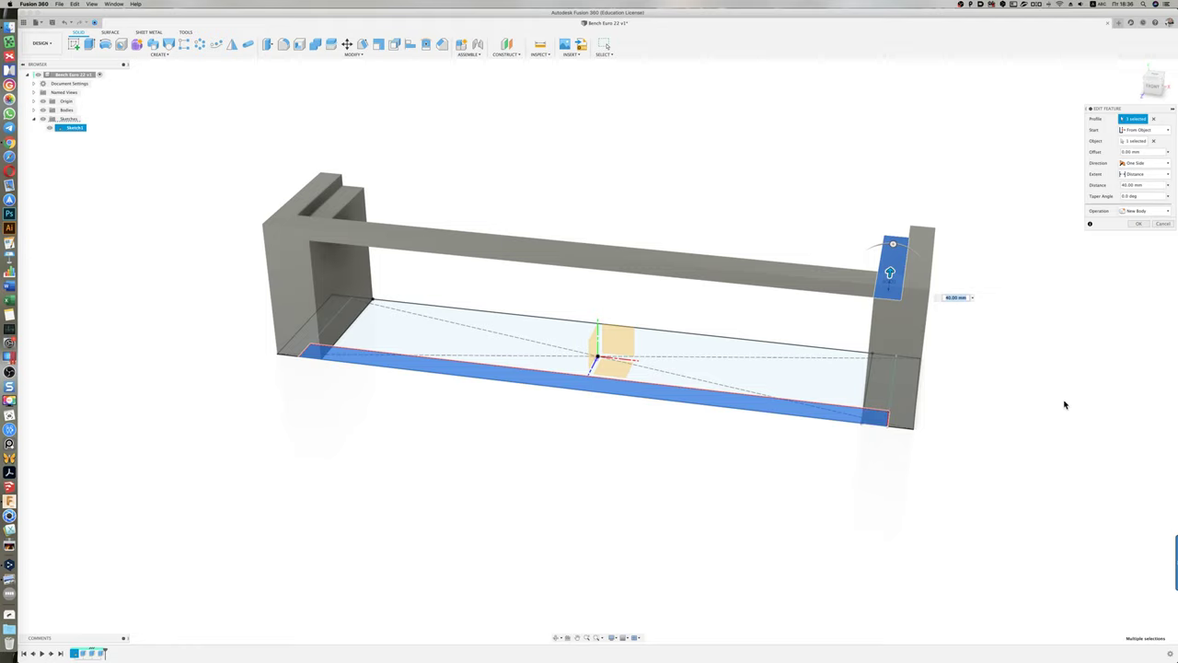
pyautogui.click(1140, 227)
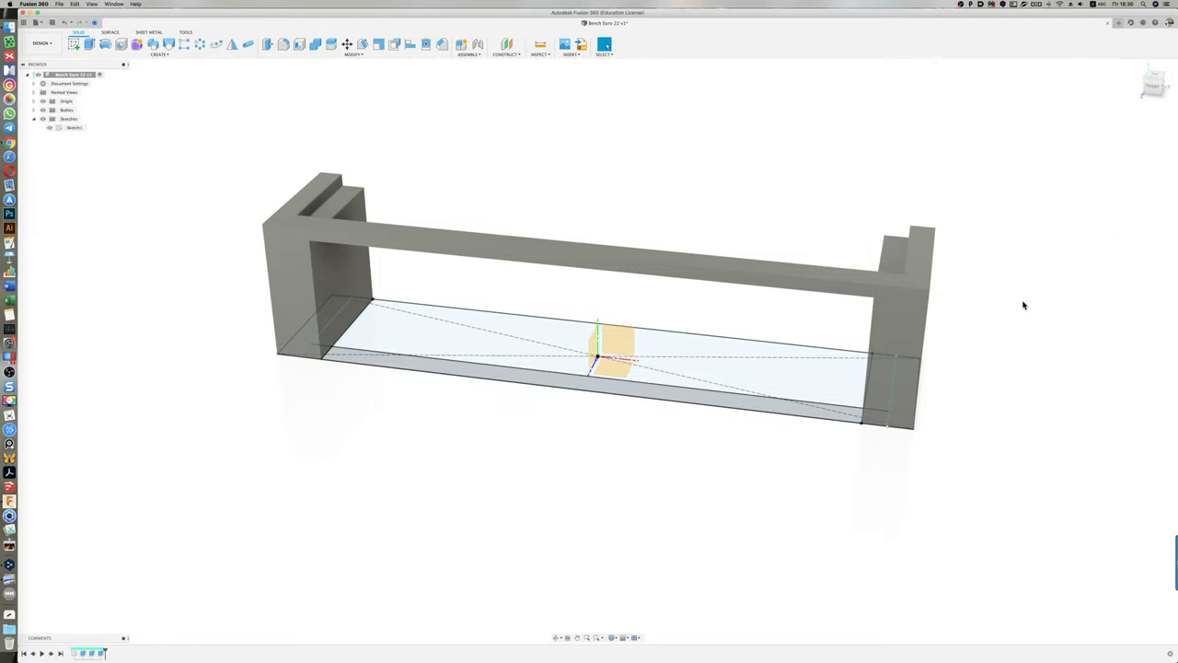
pyautogui.moveTo(1023, 303)
pyautogui.keyDown('shift'); pyautogui.mouseDown(button='middle')
pyautogui.moveTo(1029, 281)
pyautogui.moveTo(1007, 305)
pyautogui.mouseUp(button='middle'); pyautogui.keyUp('shift')
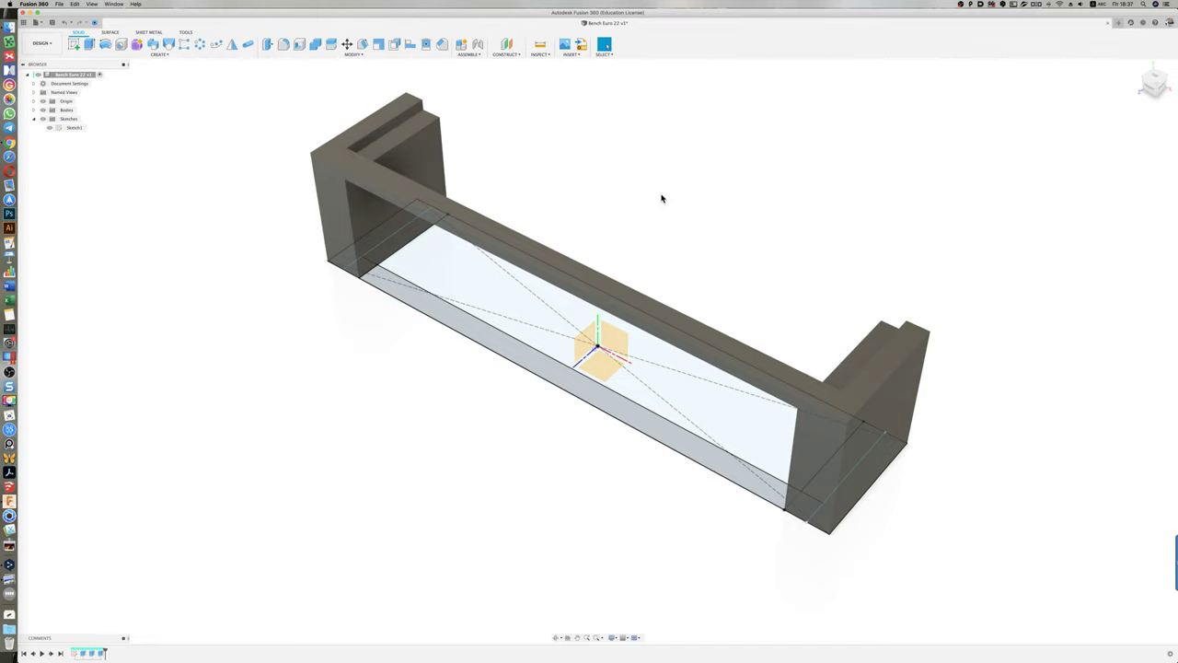
# Step: Convert the beam Body3 into its own component, Component1:1
pyautogui.click(184, 43)
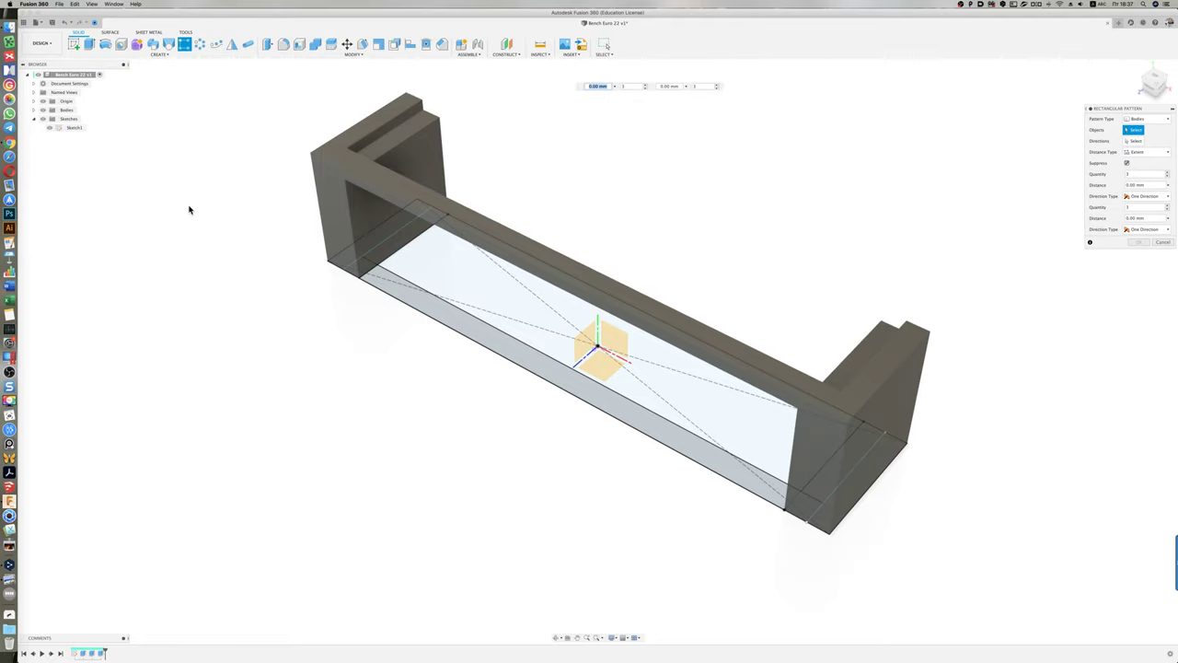
pyautogui.click(35, 110)
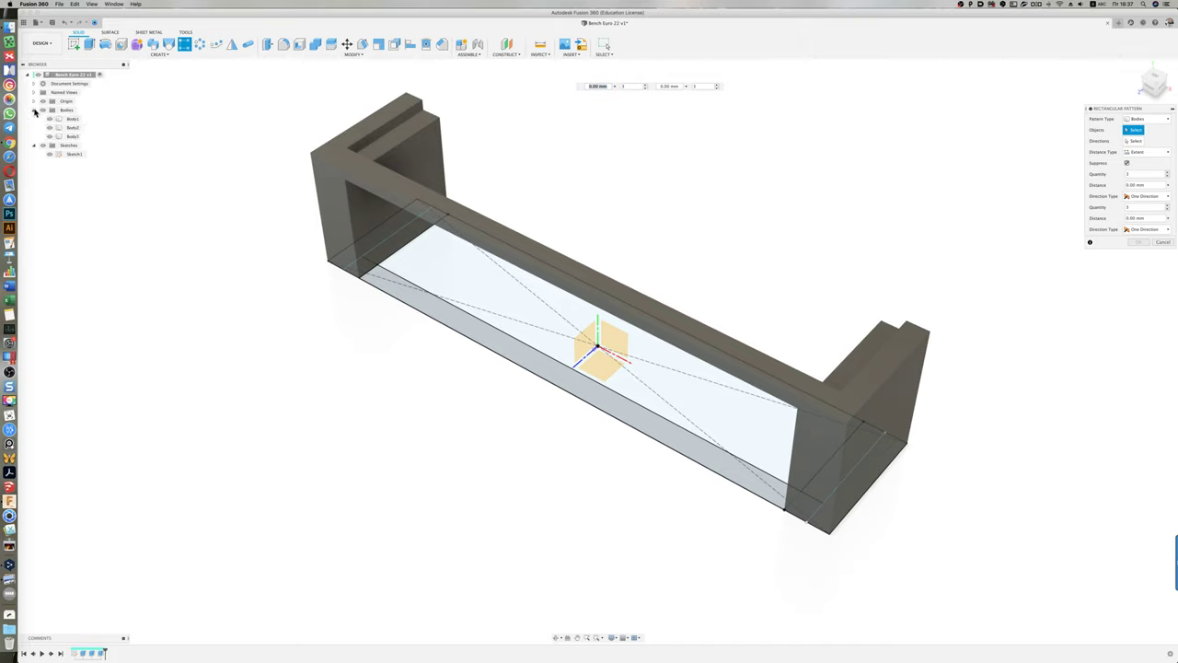
pyautogui.click(70, 137)
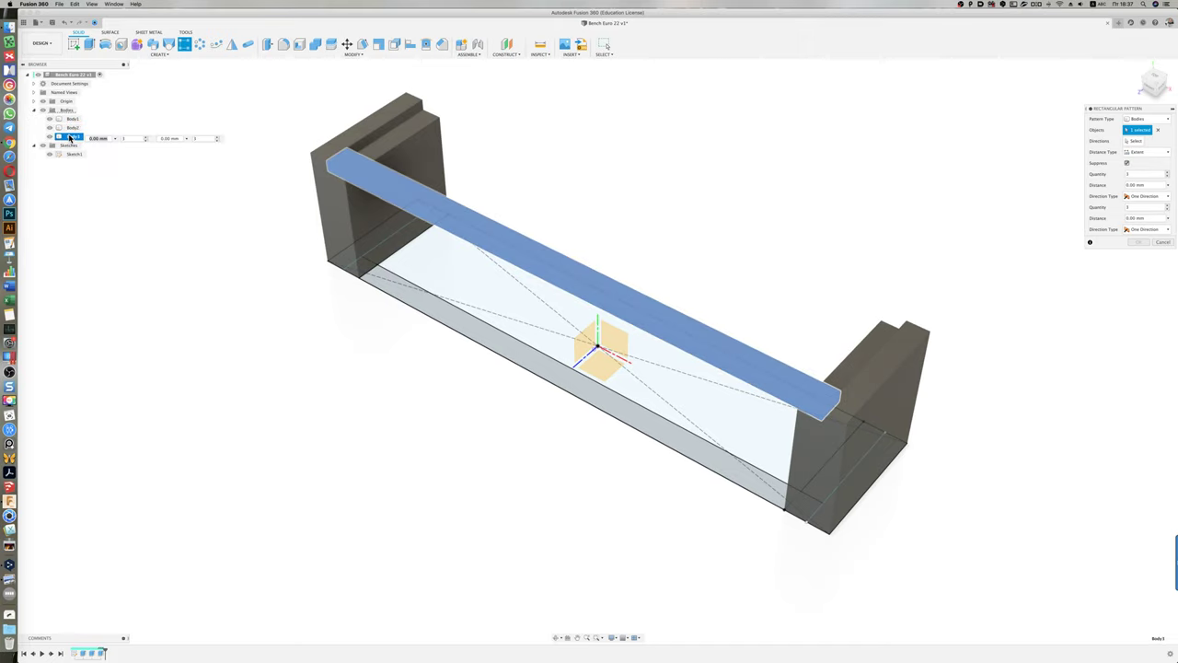
pyautogui.press('Escape')
pyautogui.rightClick(70, 137)
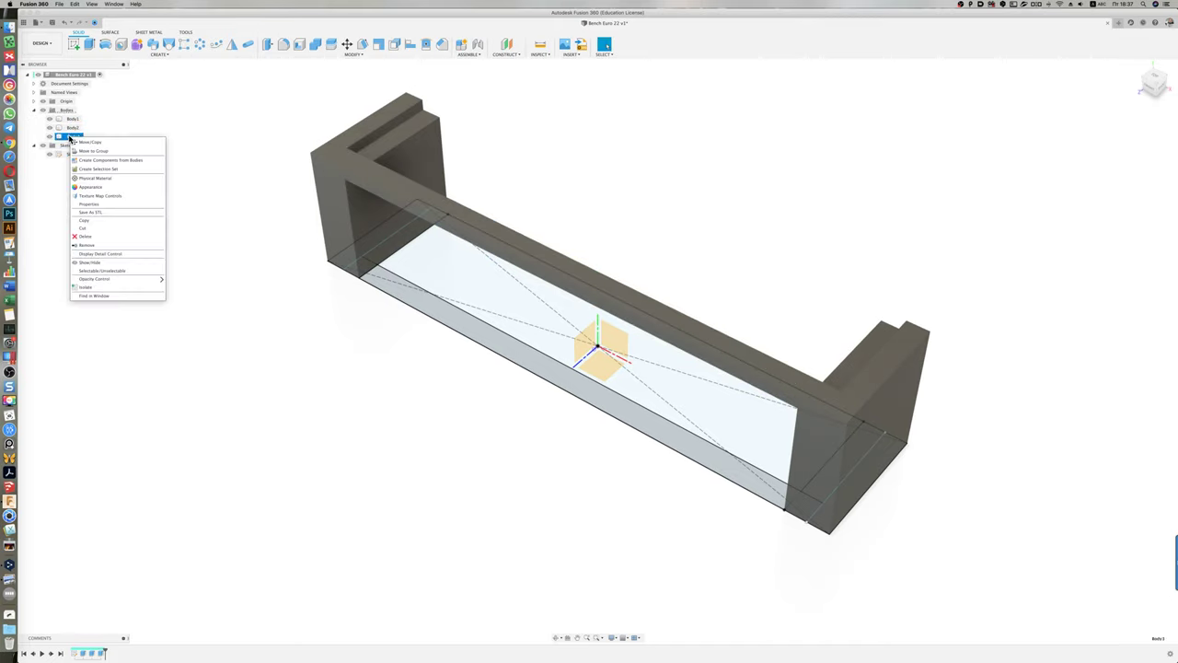
pyautogui.click(97, 161)
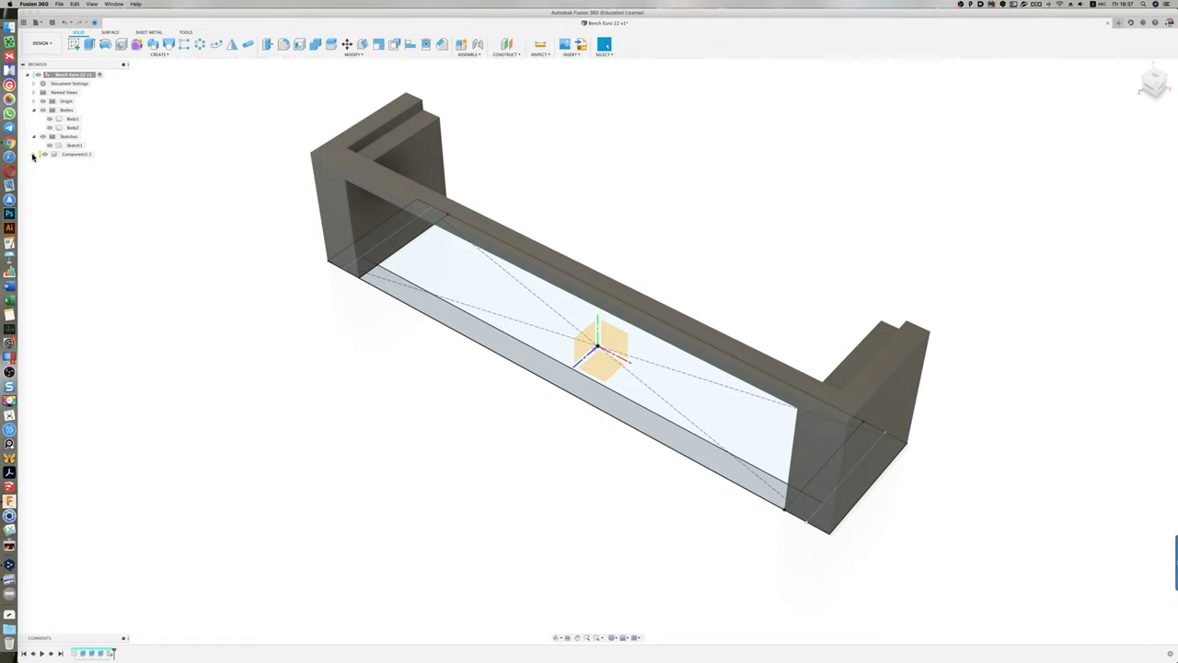
pyautogui.click(34, 154)
# Step: Start a rectangular pattern of the beam with its direction along the right block's edge
pyautogui.click(185, 44)
pyautogui.click(426, 199)
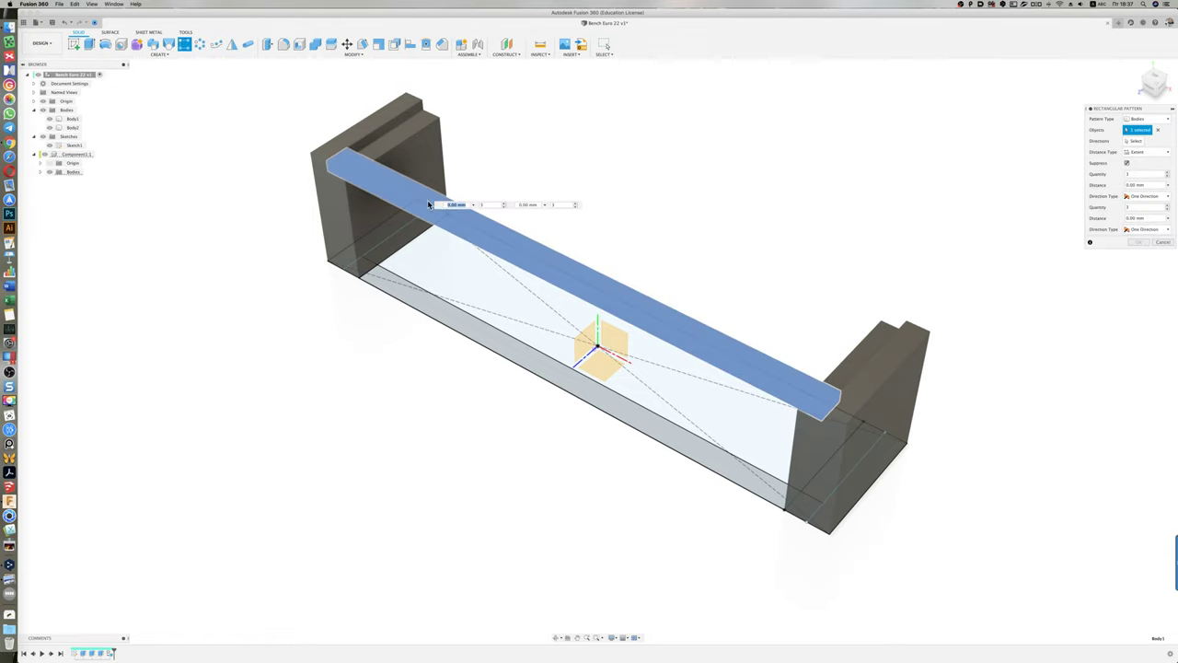
pyautogui.click(1136, 141)
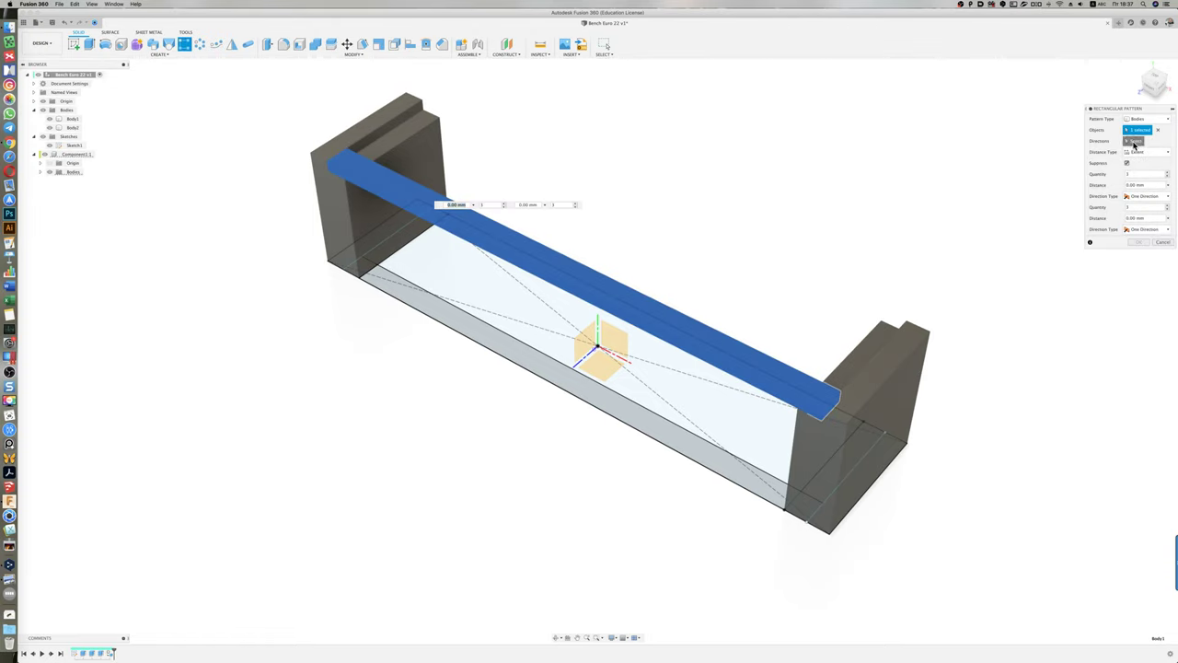
pyautogui.click(865, 345)
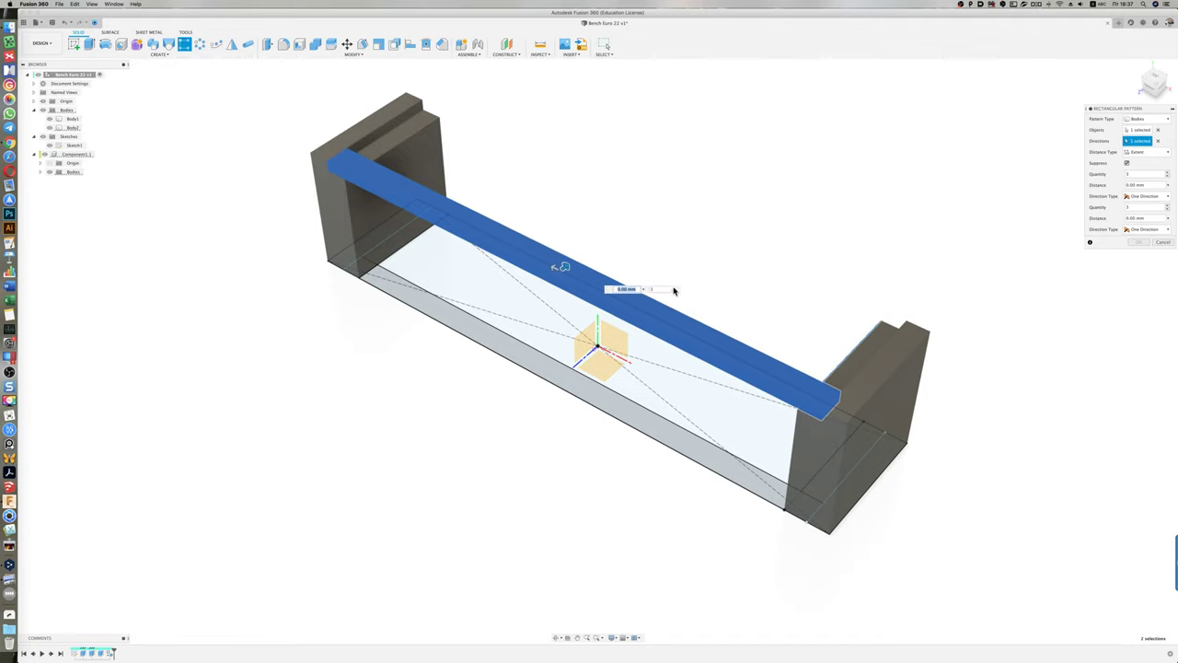
# Step: Set the pattern quantity to 4 and spread the beam copies to about 370 mm apart
pyautogui.write('4')
pyautogui.moveTo(564, 267); pyautogui.dragTo(635, 210)
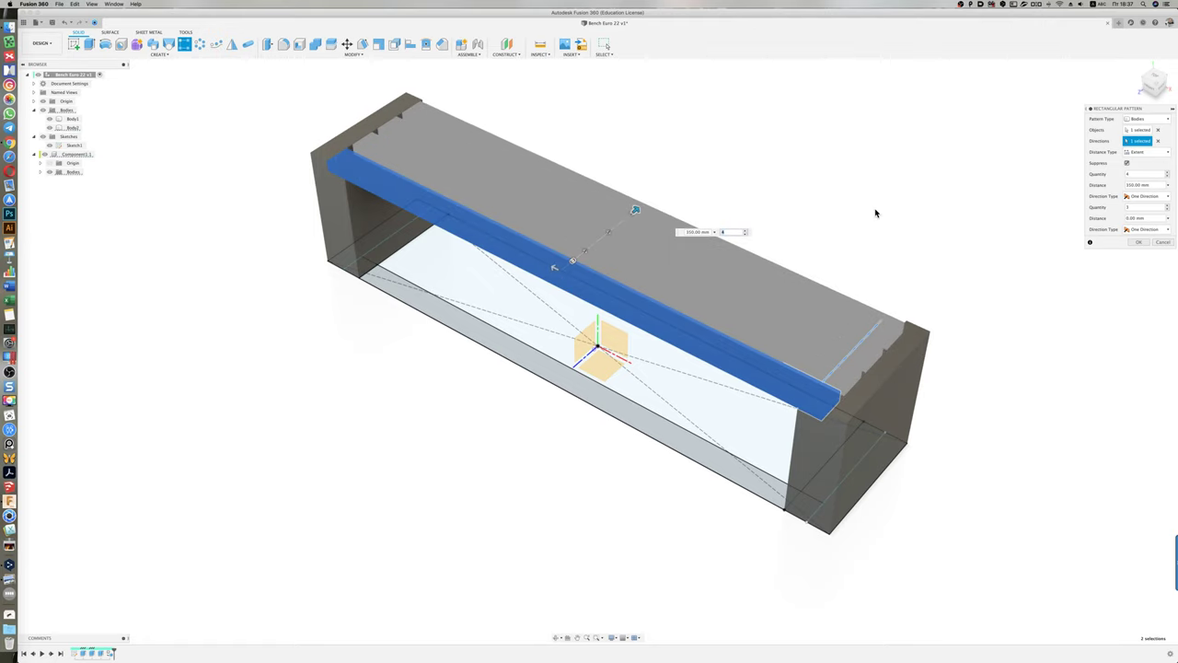
pyautogui.keyDown('shift'); pyautogui.moveTo(875, 213); pyautogui.dragTo(844, 203, button='middle'); pyautogui.keyUp('shift')
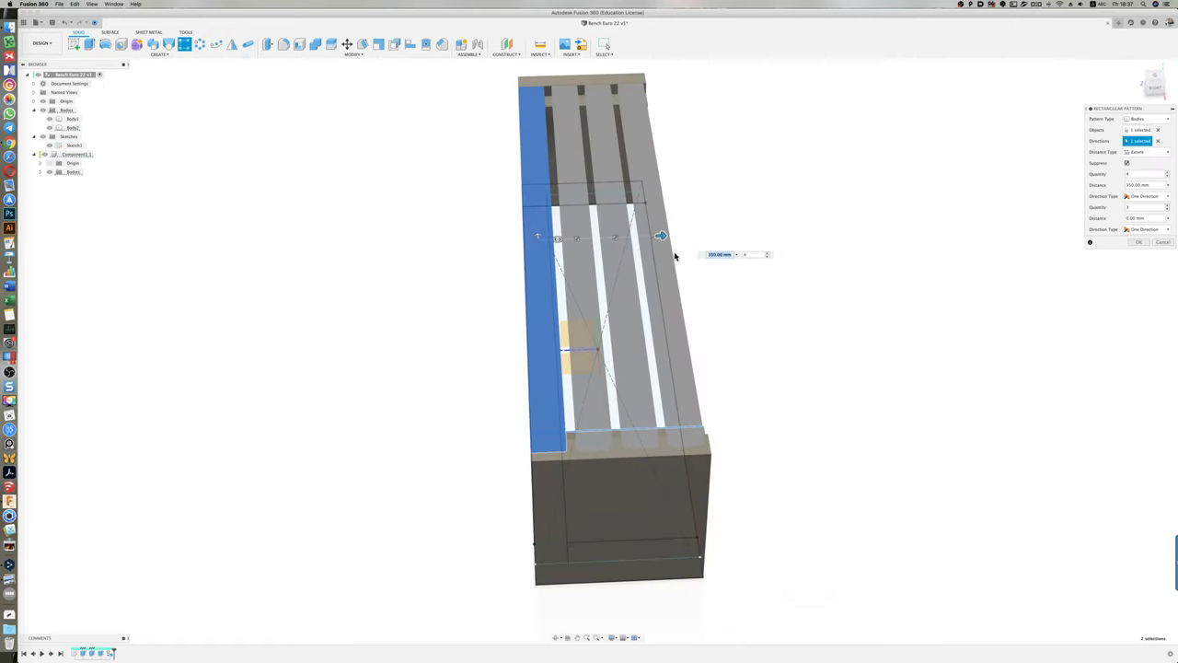
pyautogui.press('Tab')
pyautogui.scroll(3, 709, 433)
pyautogui.scroll(4, 718, 447)
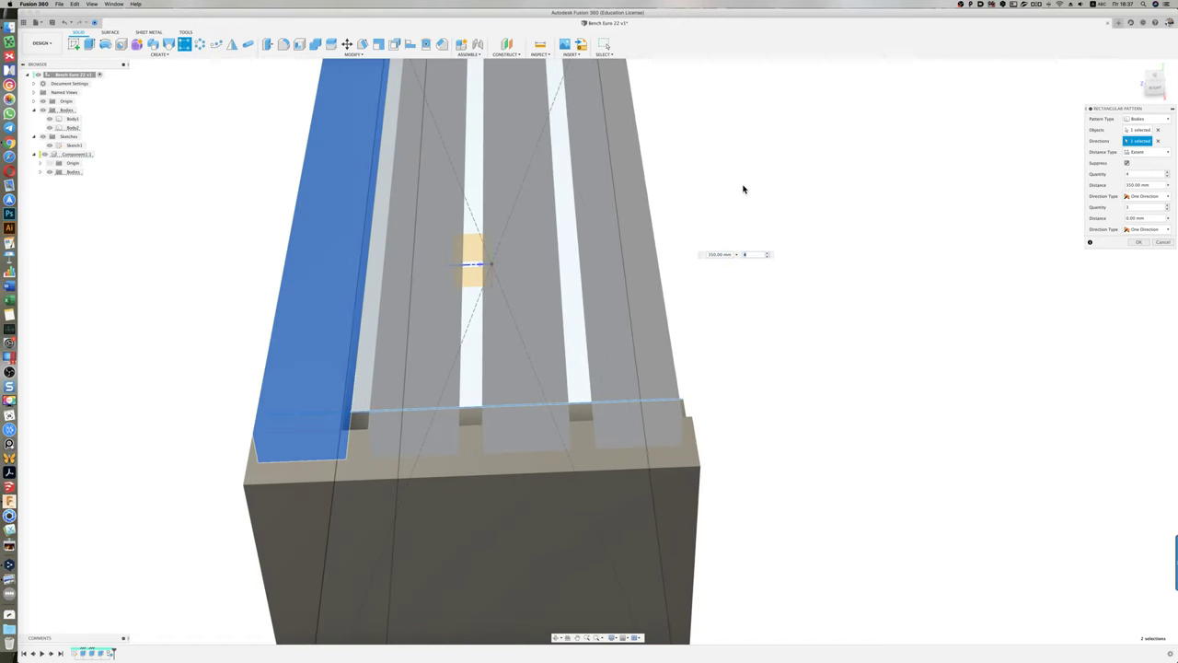
pyautogui.keyDown('shift'); pyautogui.moveTo(744, 189); pyautogui.dragTo(730, 254, button='middle'); pyautogui.keyUp('shift')
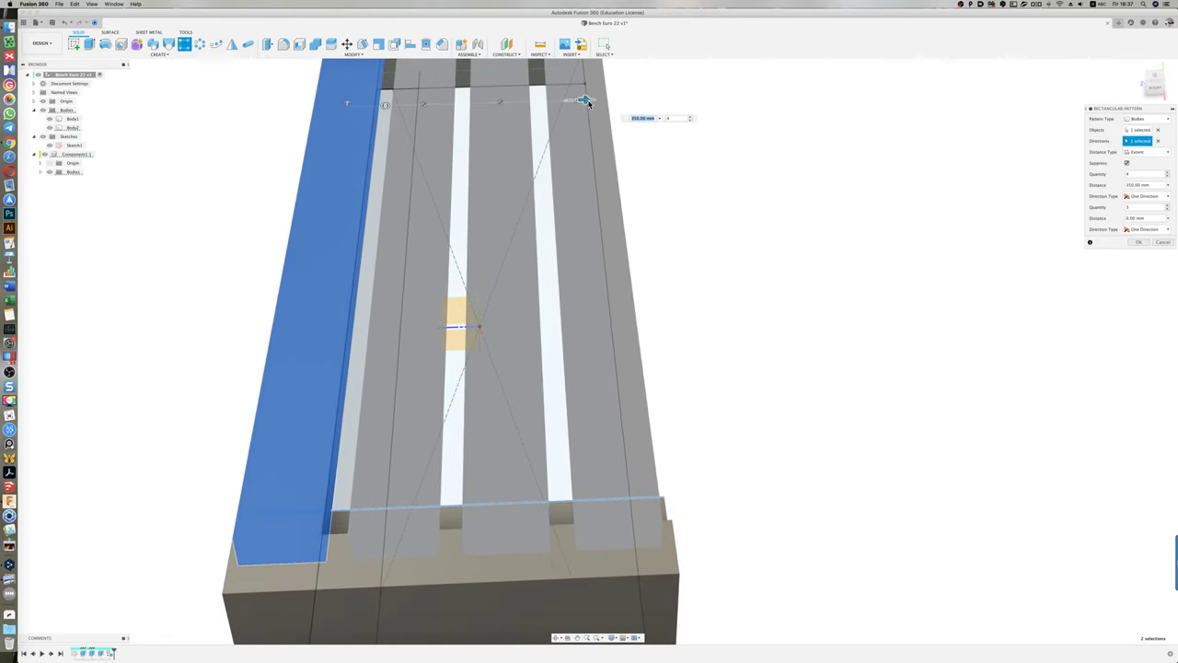
pyautogui.moveTo(589, 103); pyautogui.dragTo(597, 99)
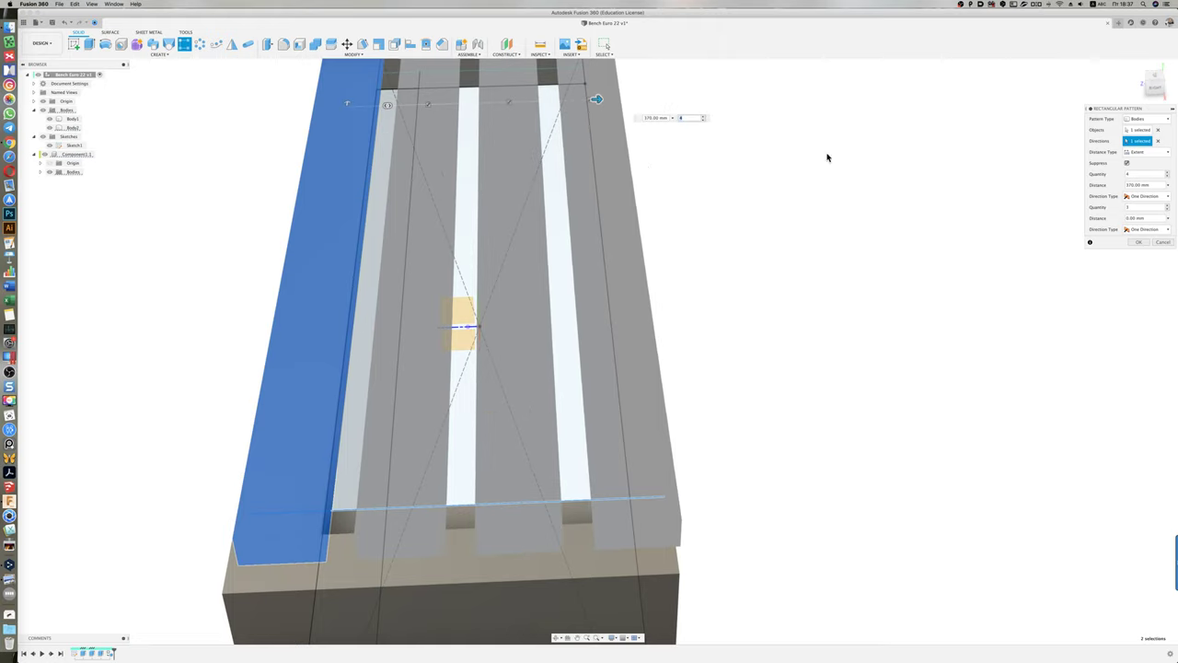
# Step: Narrow the slat spacing to 360 mm from the top view and commit the four-rail pattern
pyautogui.click(1154, 79)
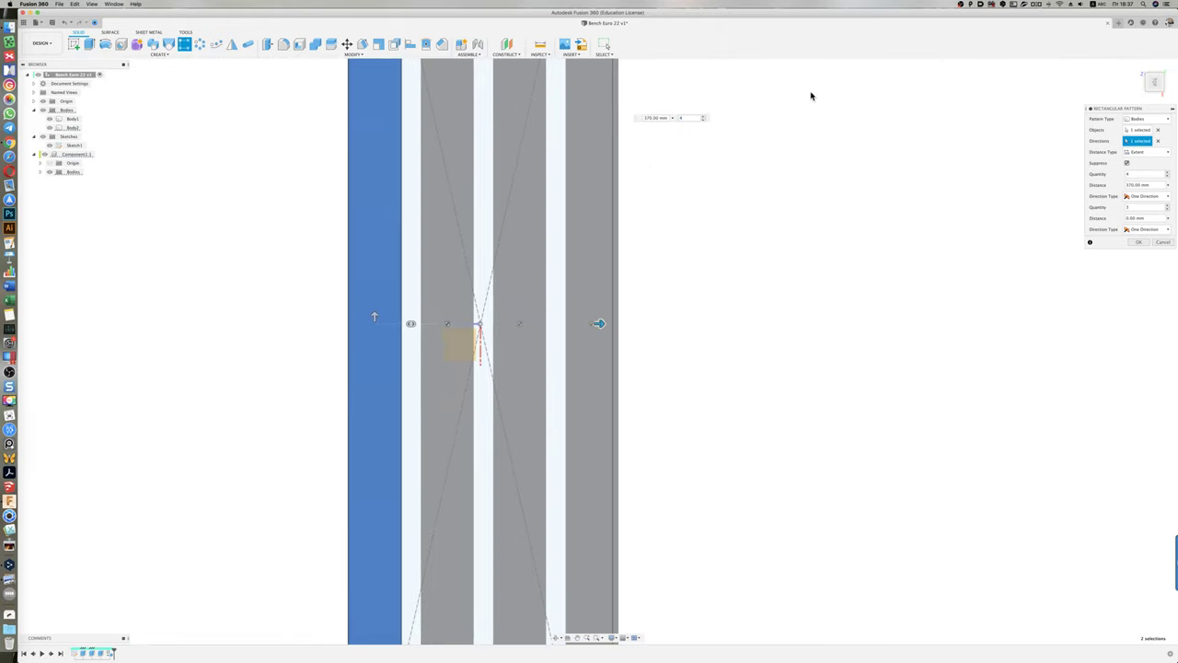
pyautogui.scroll(-3, 644, 242)
pyautogui.moveTo(645, 242)
pyautogui.mouseDown(button='middle')
pyautogui.moveTo(636, 497)
pyautogui.moveTo(632, 450)
pyautogui.mouseUp(button='middle')
pyautogui.scroll(1, 573, 574)
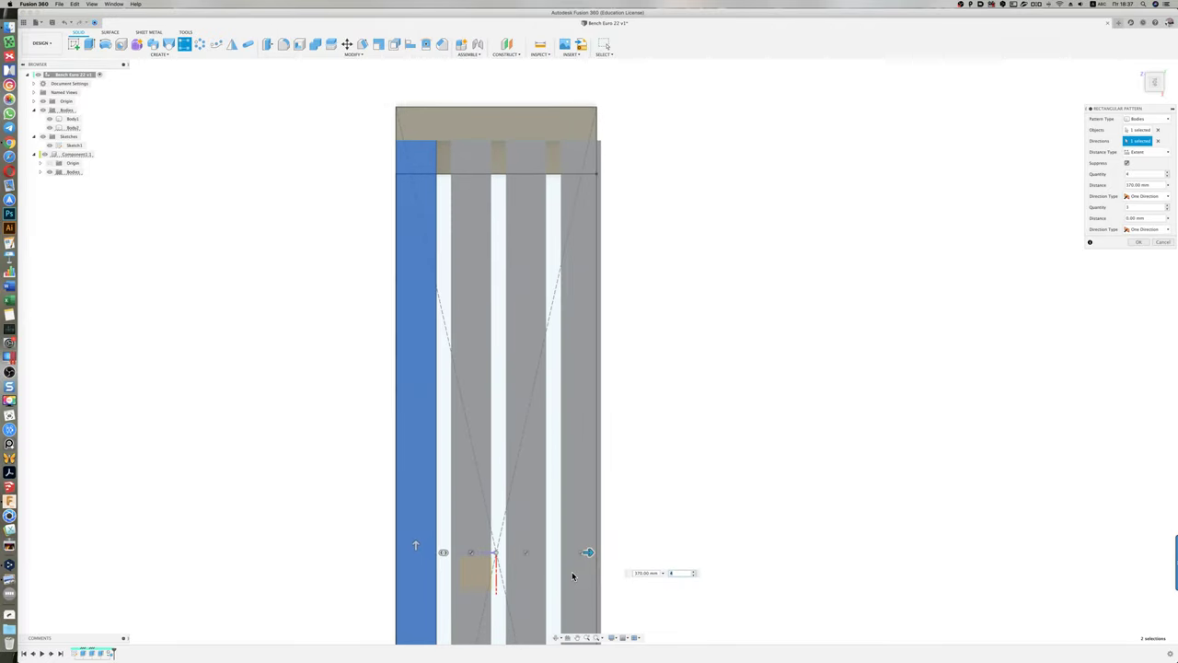
pyautogui.scroll(2, 572, 572)
pyautogui.moveTo(592, 554); pyautogui.dragTo(584, 552)
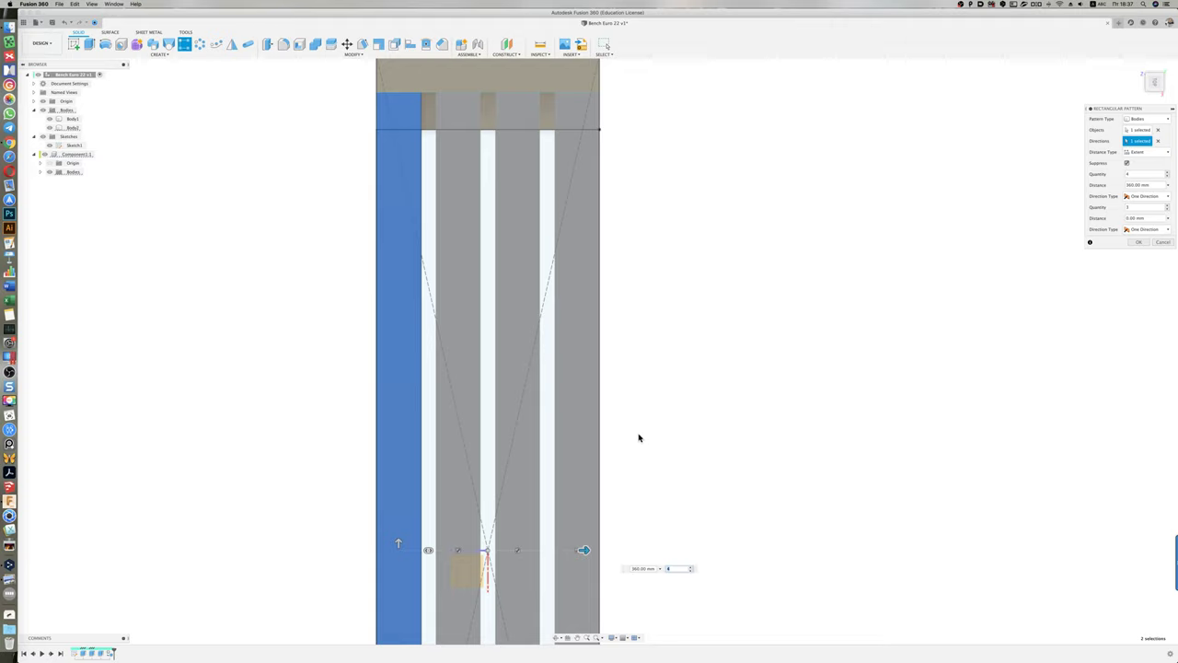
pyautogui.click(1138, 241)
pyautogui.moveTo(1153, 82)
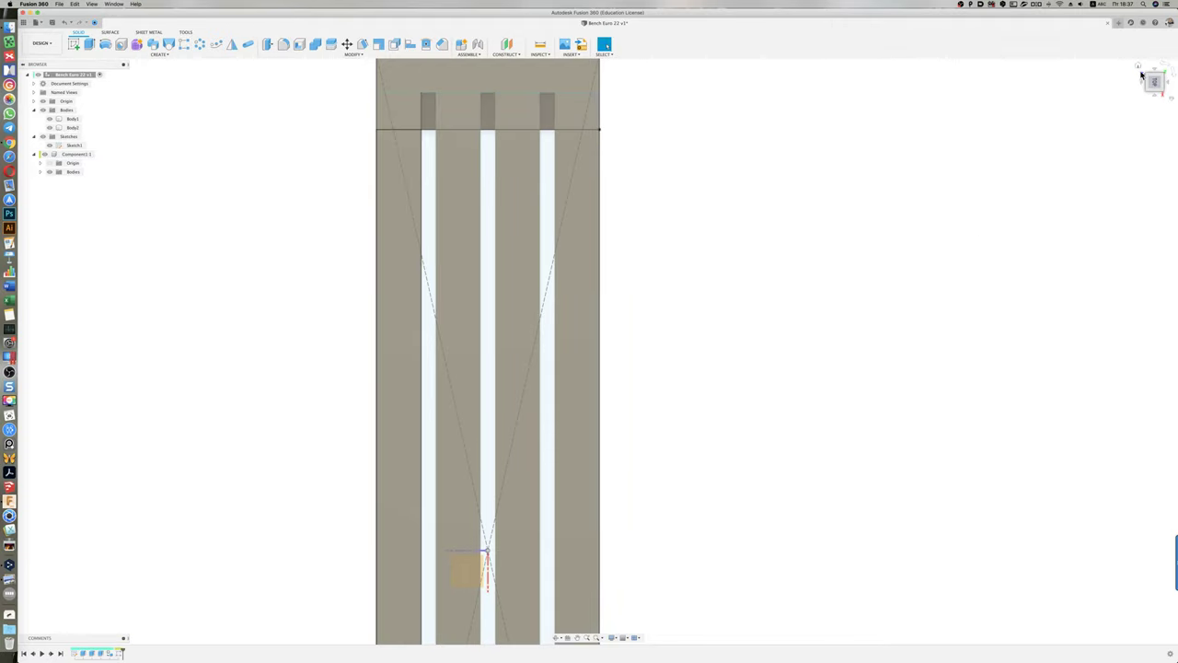
pyautogui.click(1139, 70)
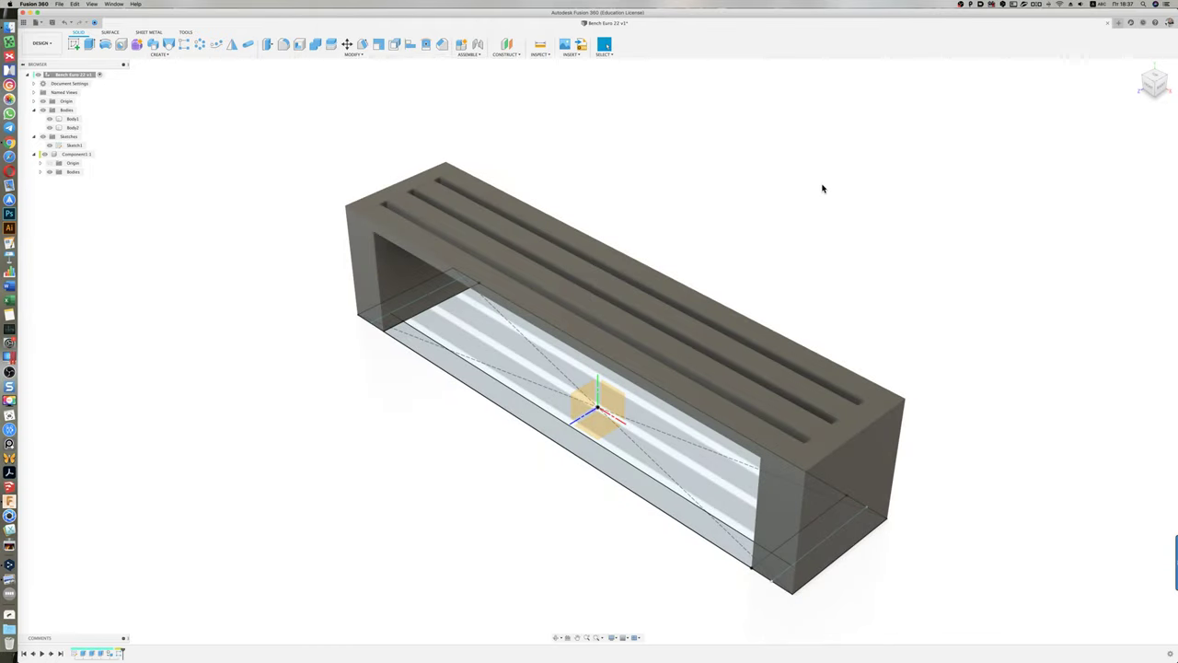
pyautogui.press('super+Tab')
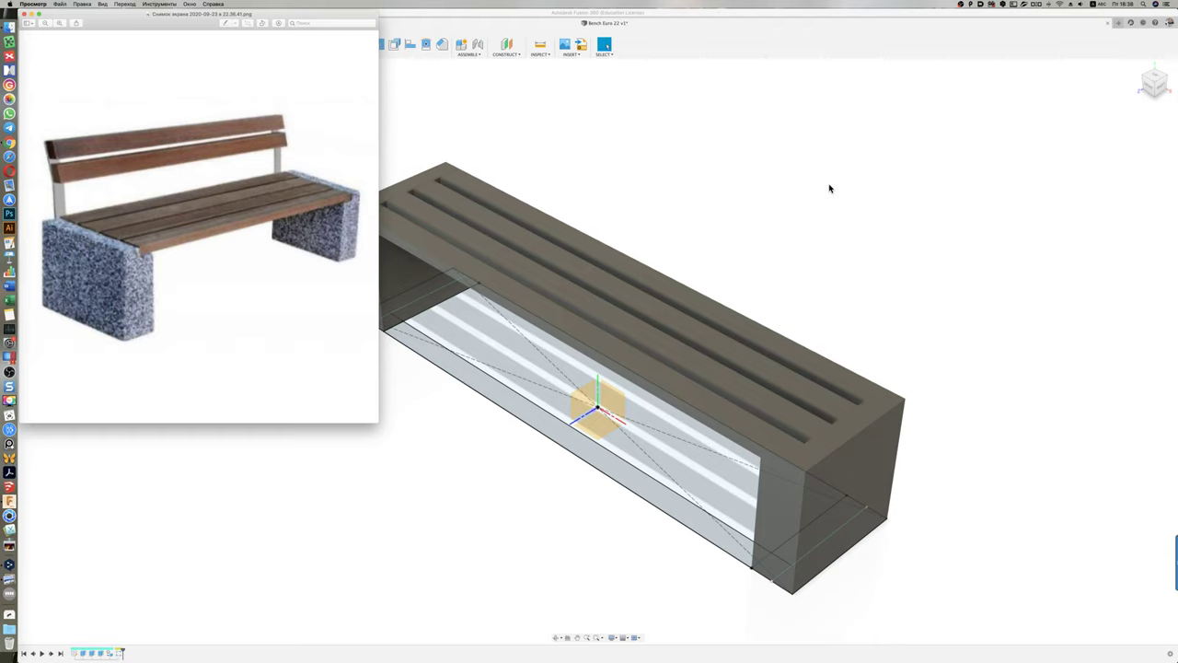
pyautogui.press('super+Tab')
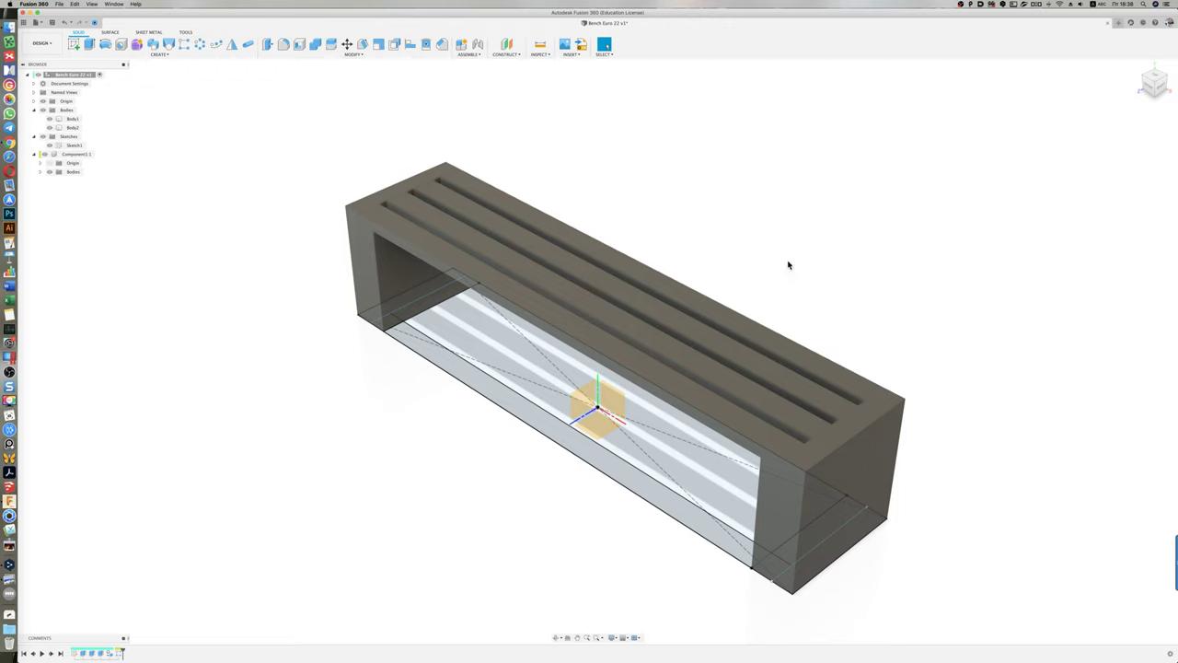
pyautogui.moveTo(865, 332)
pyautogui.keyDown('shift'); pyautogui.mouseDown(button='middle')
pyautogui.moveTo(816, 311)
pyautogui.moveTo(792, 316)
pyautogui.mouseUp(button='middle'); pyautogui.keyUp('shift')
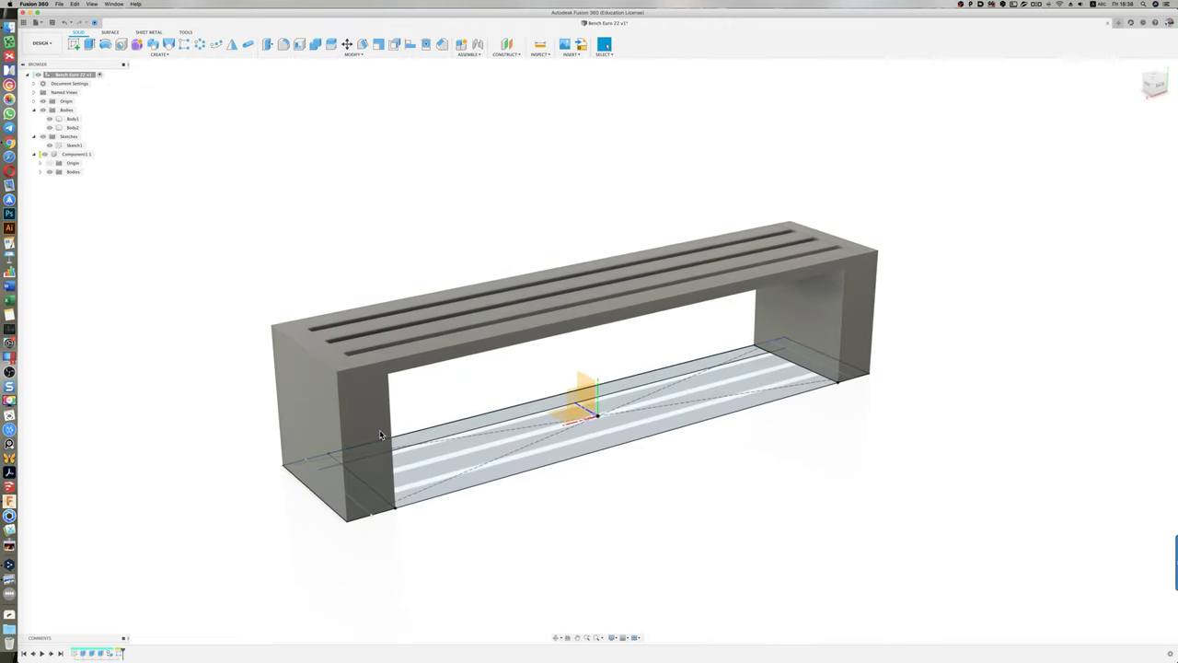
# Step: Sketch a 700 mm tall rectangle from the bottom corner of the left leg's inner face
pyautogui.click(74, 44)
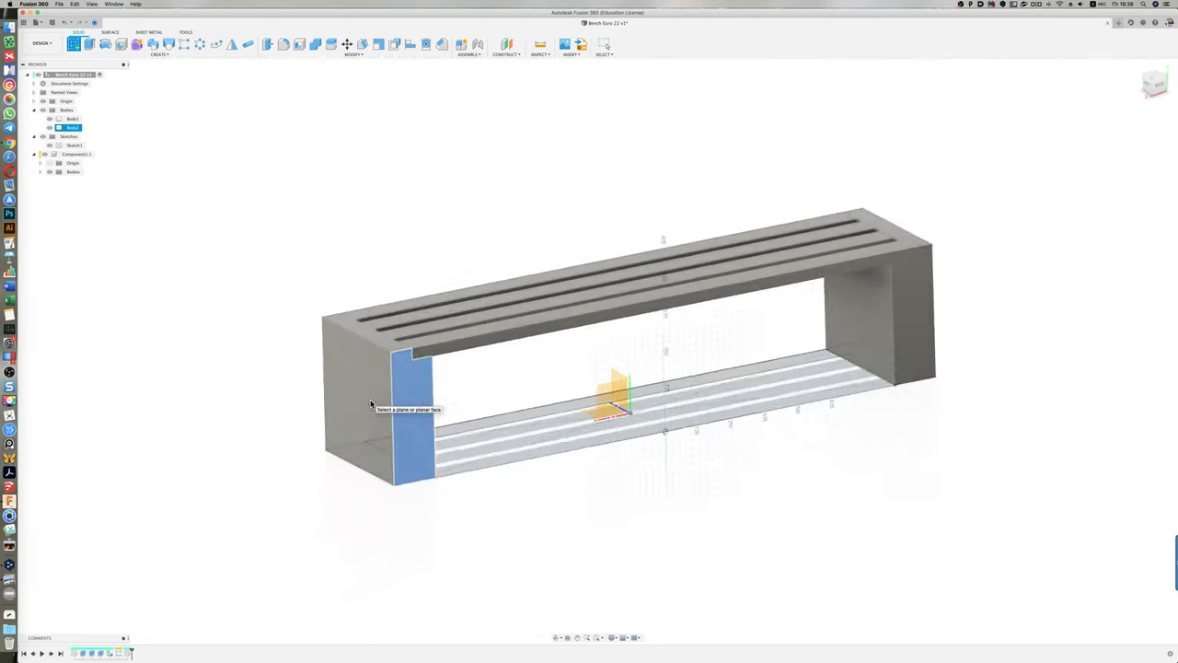
pyautogui.click(369, 402)
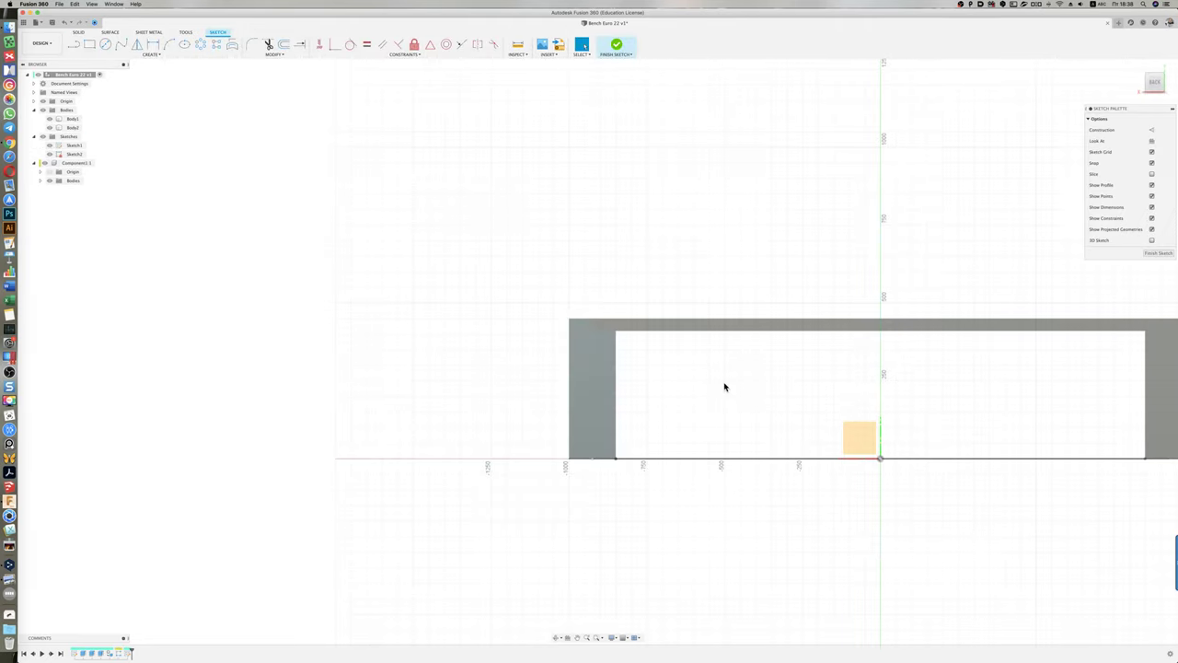
pyautogui.press('r')
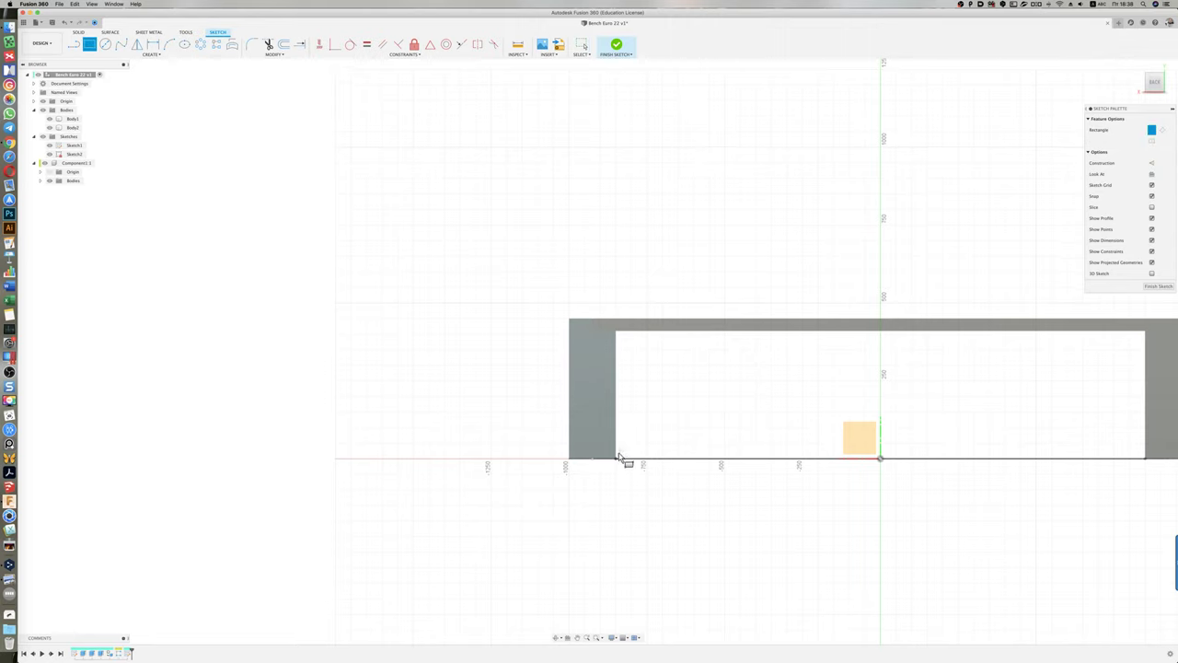
pyautogui.click(616, 459)
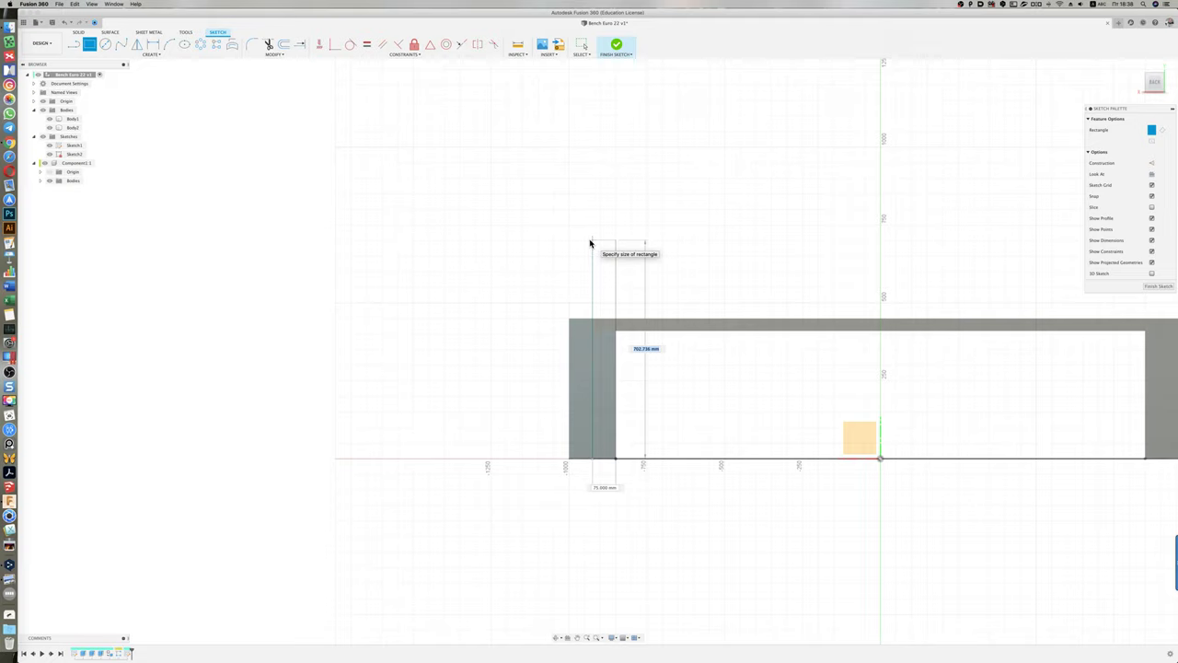
pyautogui.write('7')
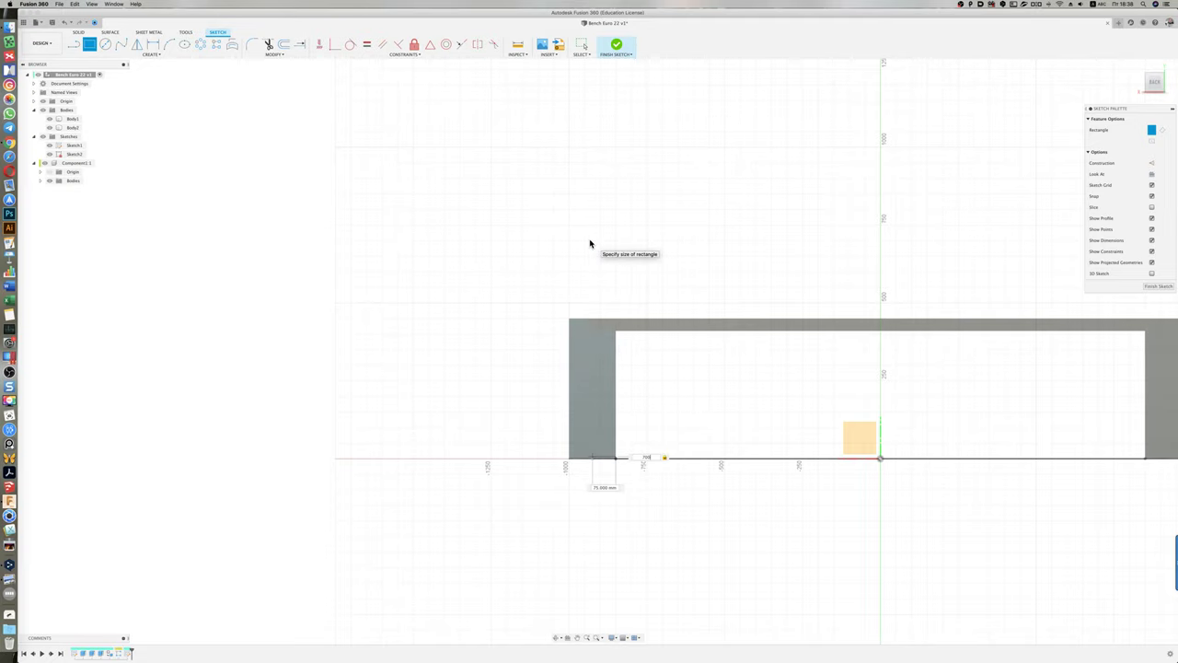
pyautogui.write('0')
pyautogui.press('Return')
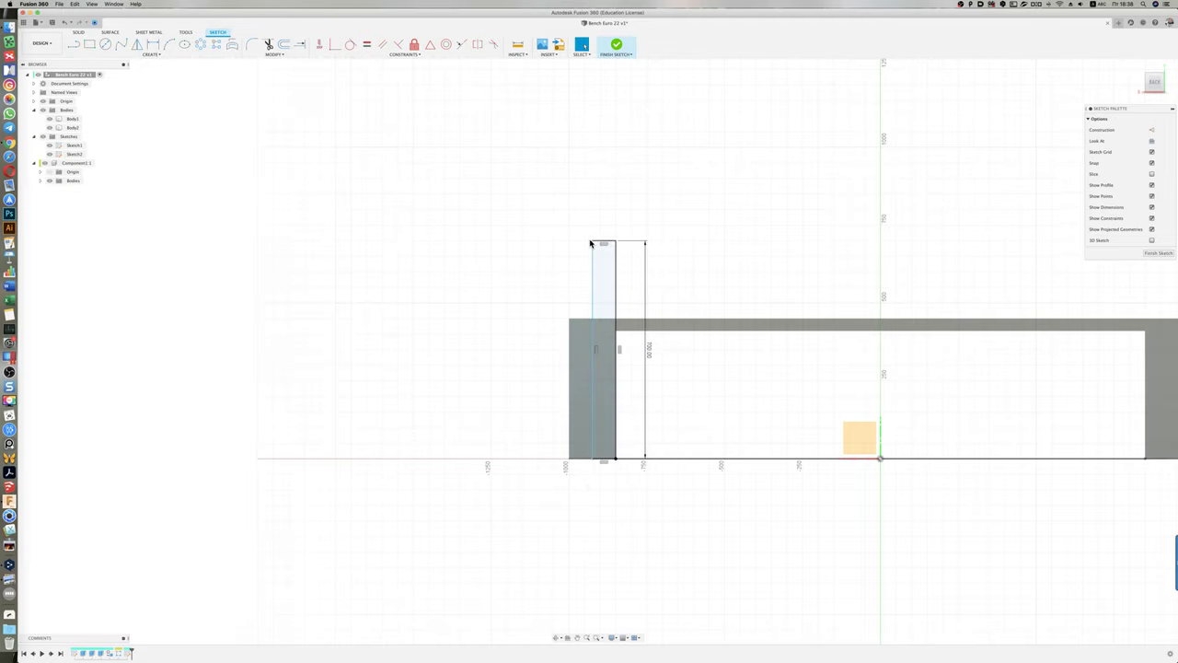
pyautogui.press('super+Tab')
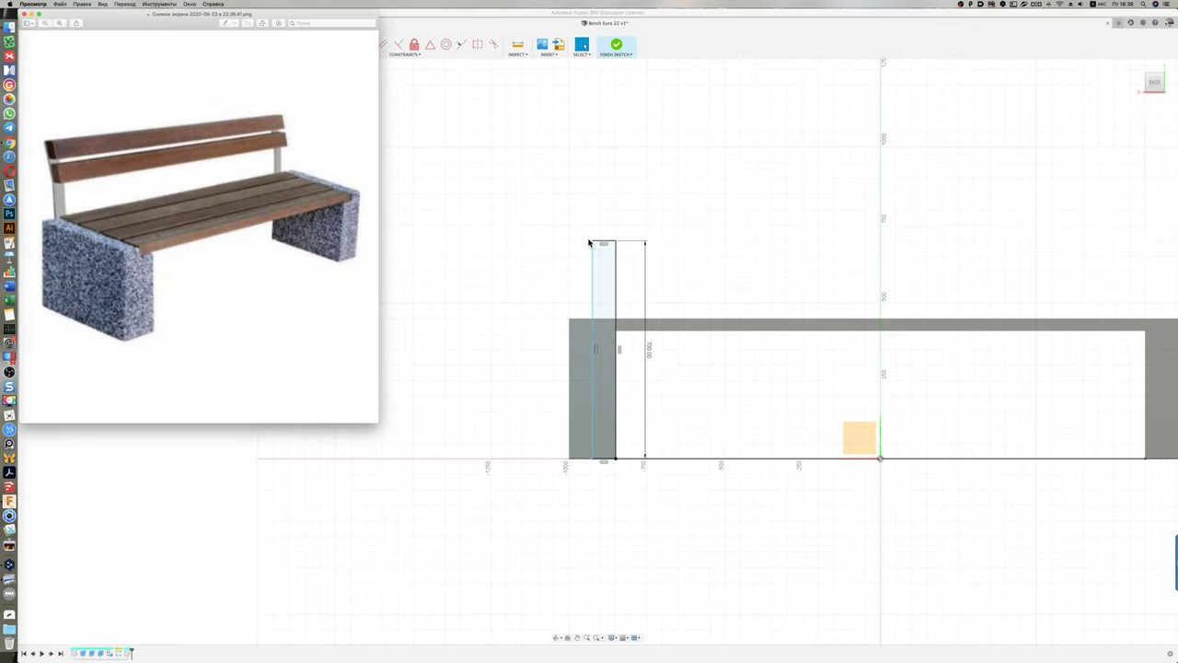
pyautogui.press('super+Tab')
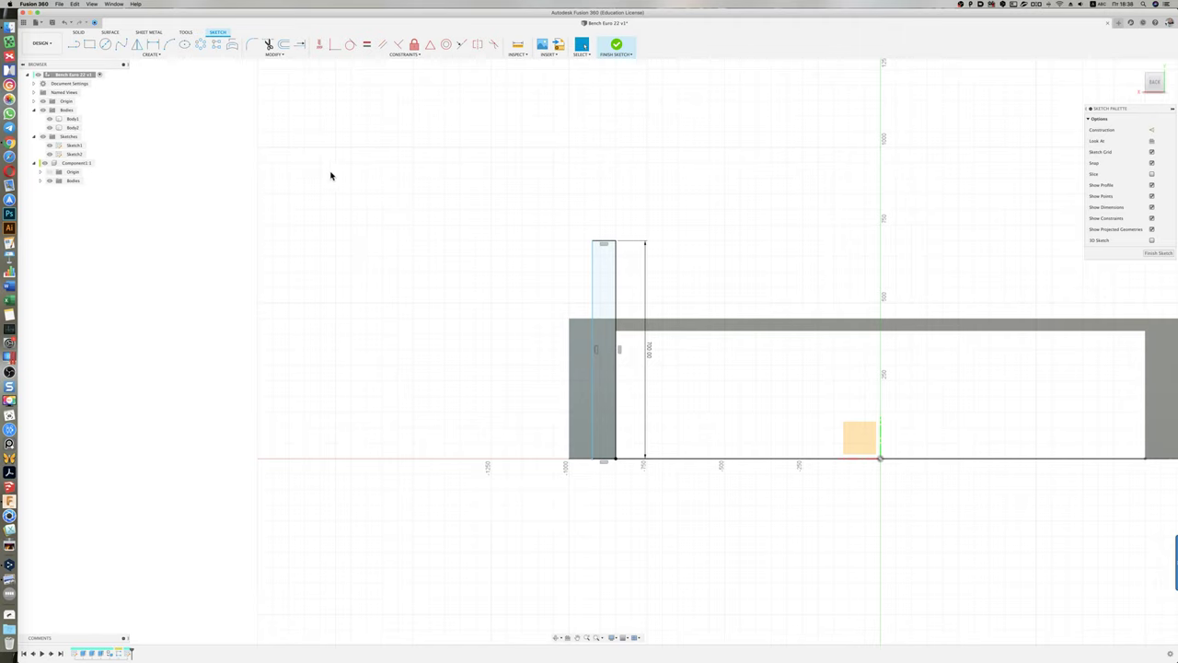
# Step: Finish the sketch and start a sheet-metal flange from the tall rectangle and lower strip profiles
pyautogui.click(616, 48)
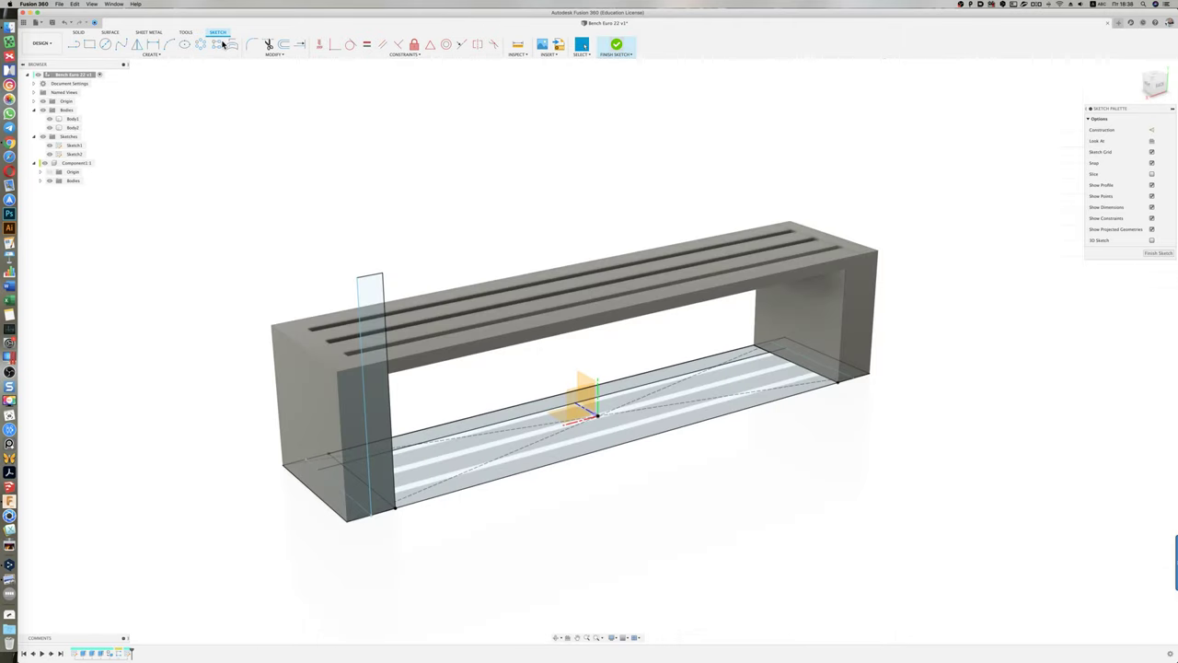
pyautogui.click(145, 33)
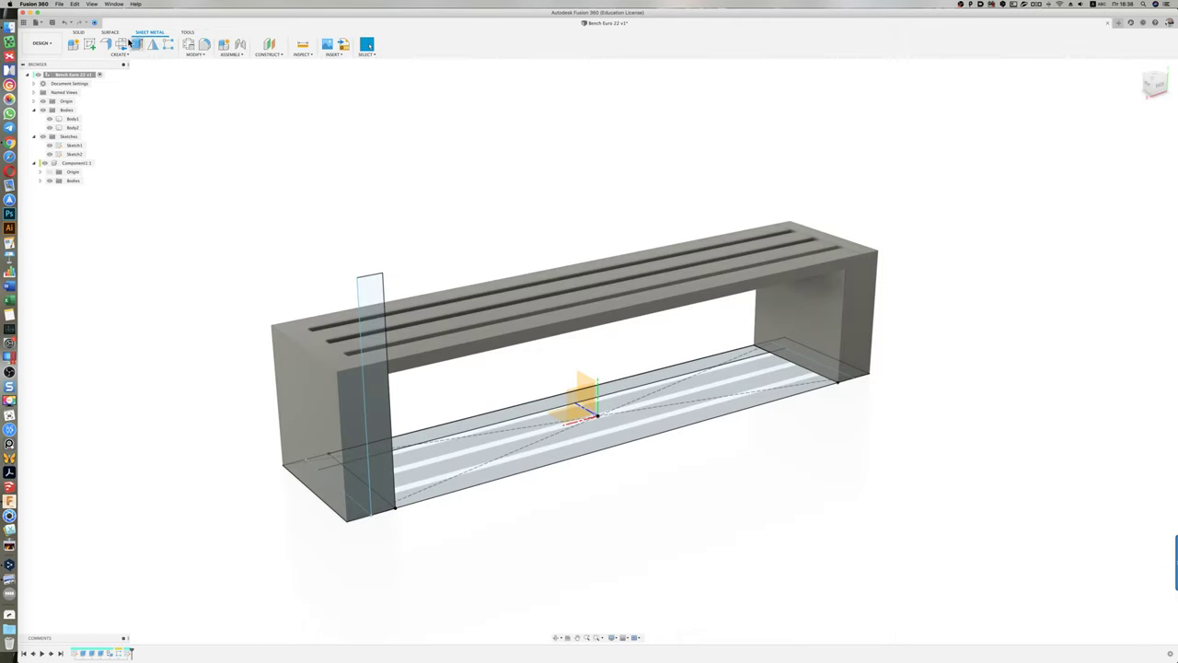
pyautogui.click(105, 44)
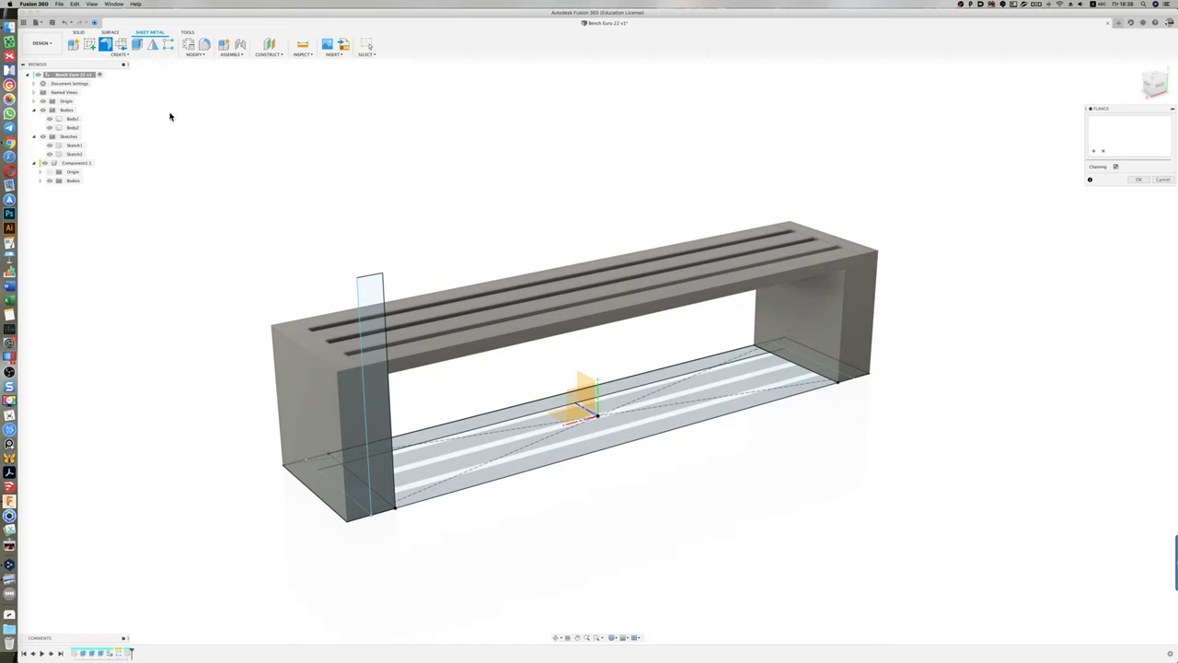
pyautogui.click(369, 296)
pyautogui.click(373, 397)
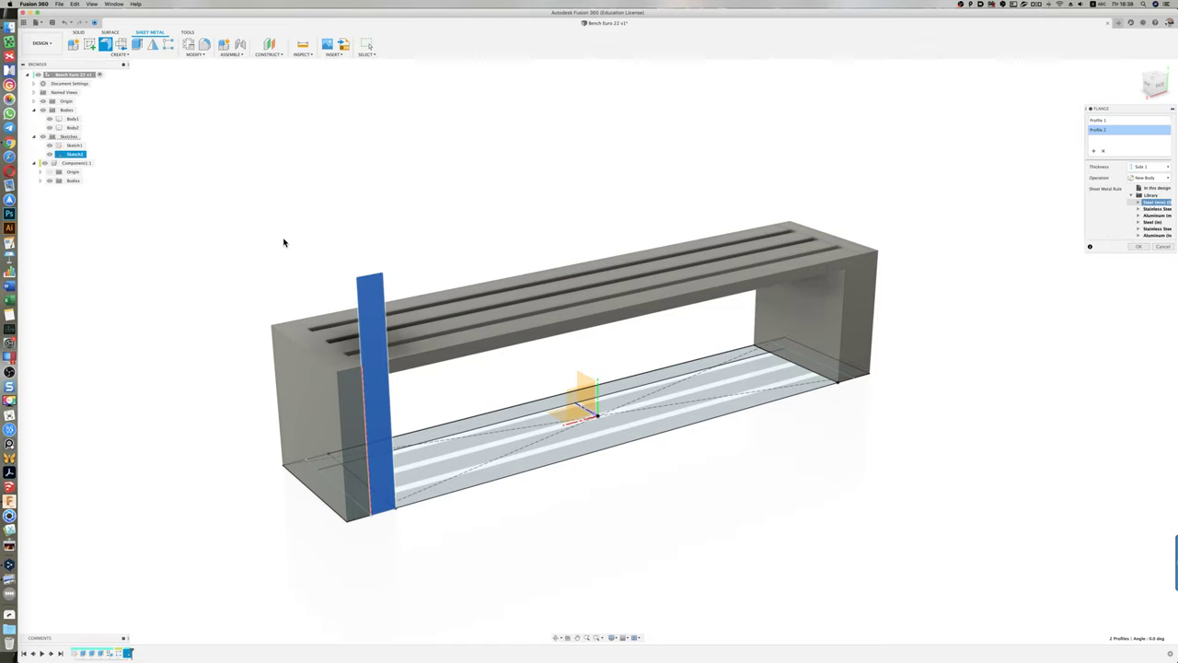
pyautogui.keyDown('shift'); pyautogui.moveTo(297, 224); pyautogui.dragTo(332, 221, button='middle'); pyautogui.keyUp('shift')
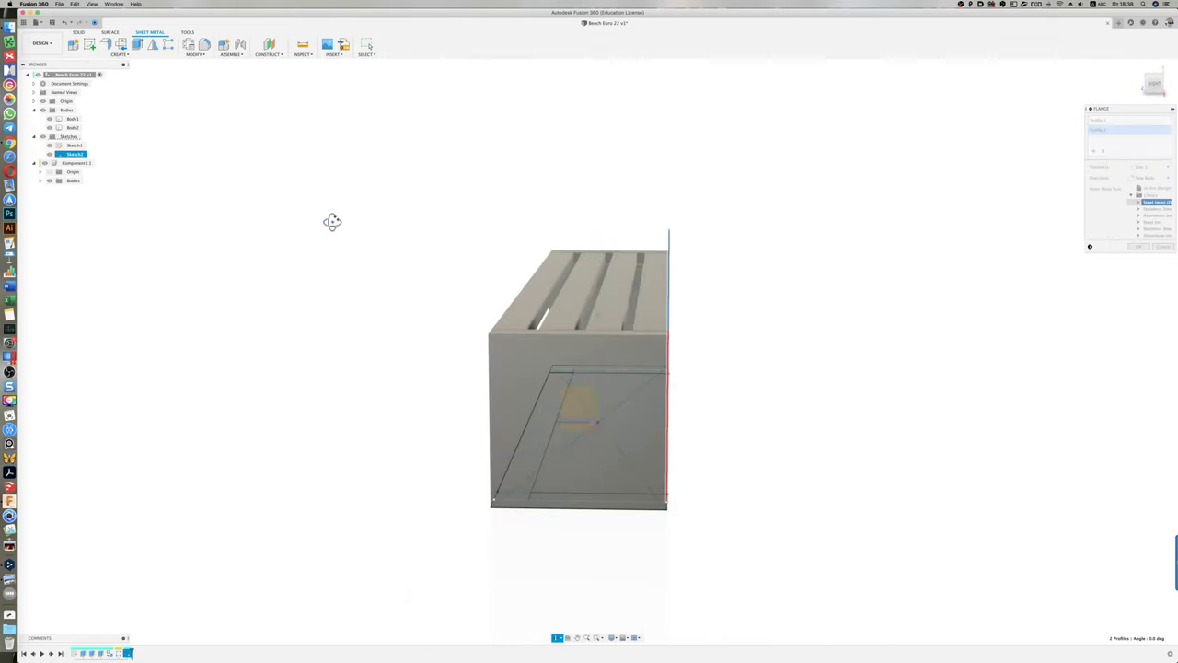
# Step: Set the flange thickness direction from the side view and create the plate as Body4
pyautogui.click(1155, 83)
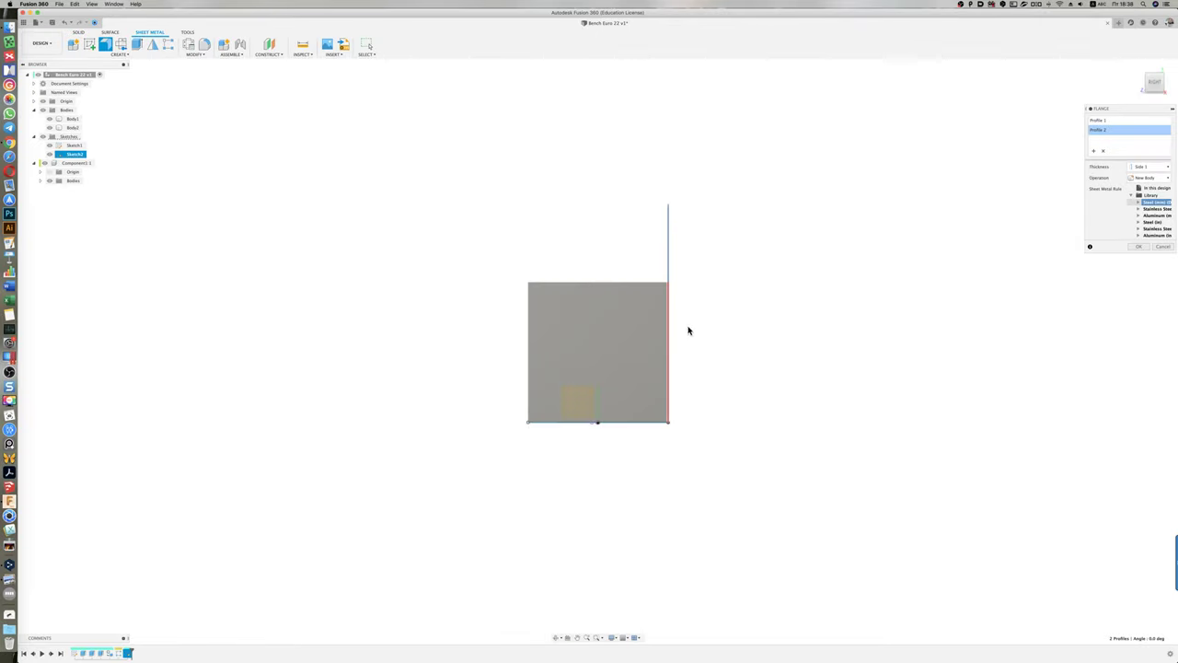
pyautogui.scroll(3, 690, 328)
pyautogui.scroll(5, 684, 326)
pyautogui.scroll(1, 659, 314)
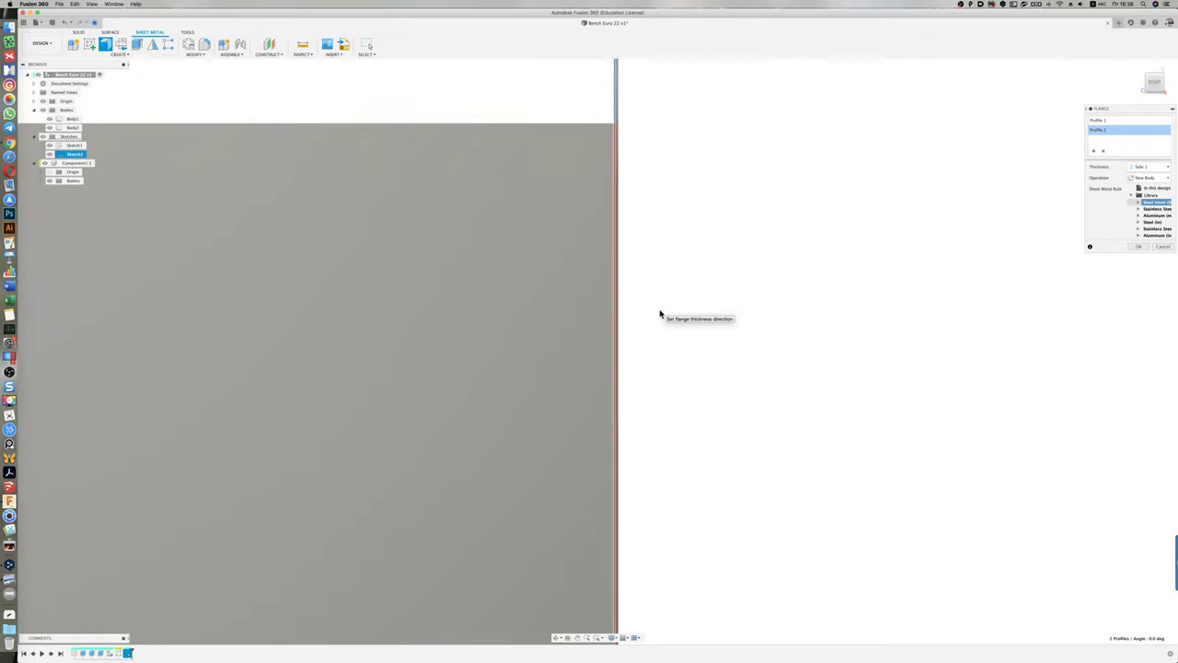
pyautogui.click(616, 142)
pyautogui.click(1139, 246)
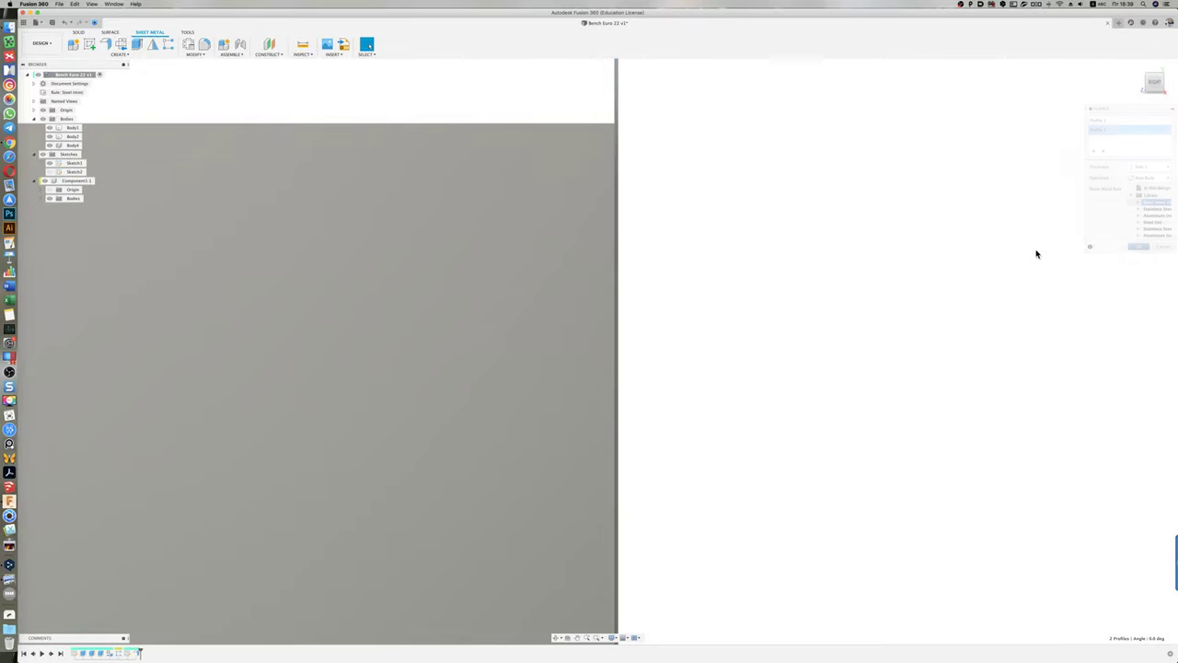
pyautogui.scroll(-2, 560, 410)
pyautogui.scroll(-3, 561, 409)
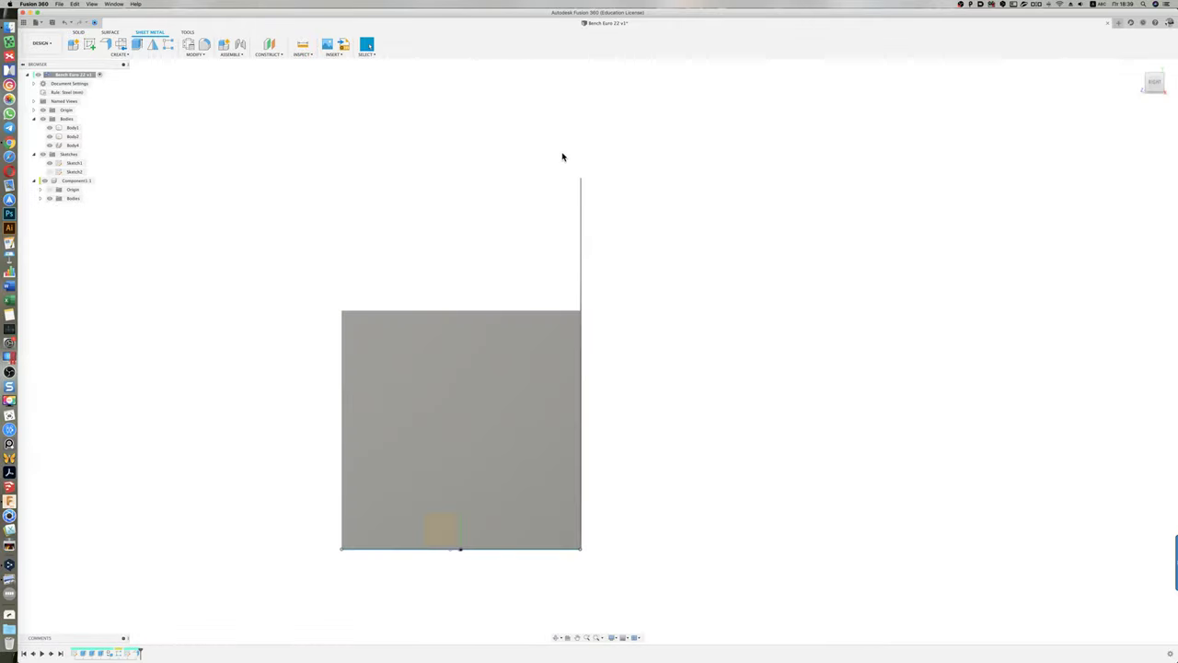
pyautogui.scroll(-2, 545, 486)
pyautogui.scroll(2, 582, 215)
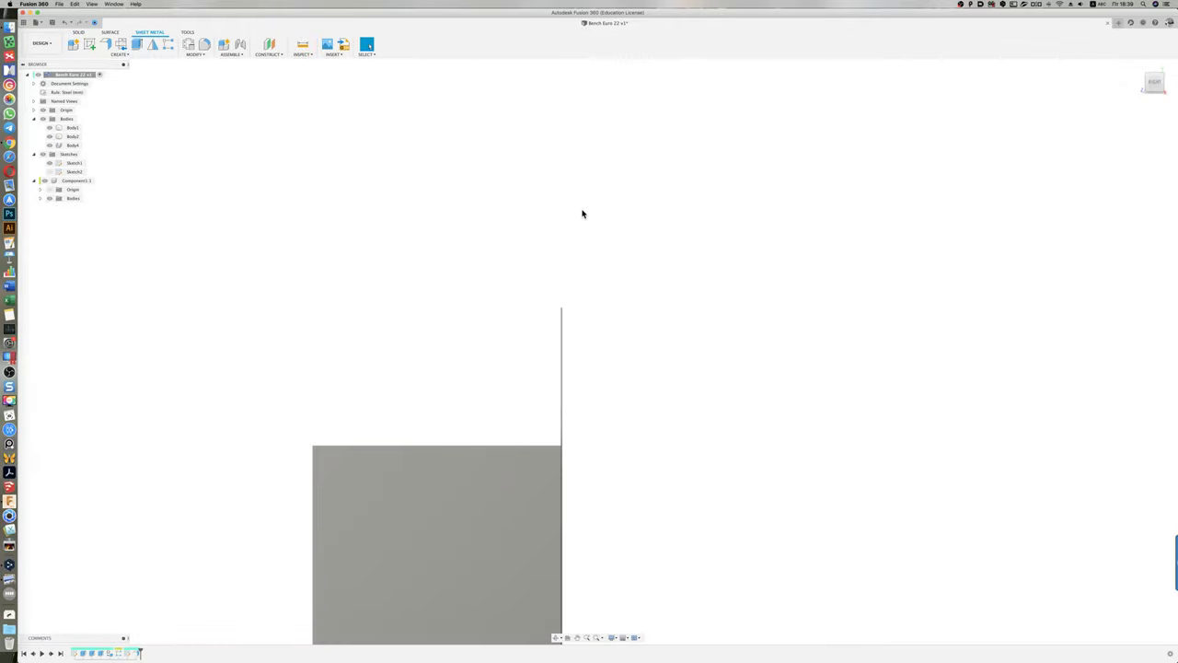
pyautogui.press('super+Tab')
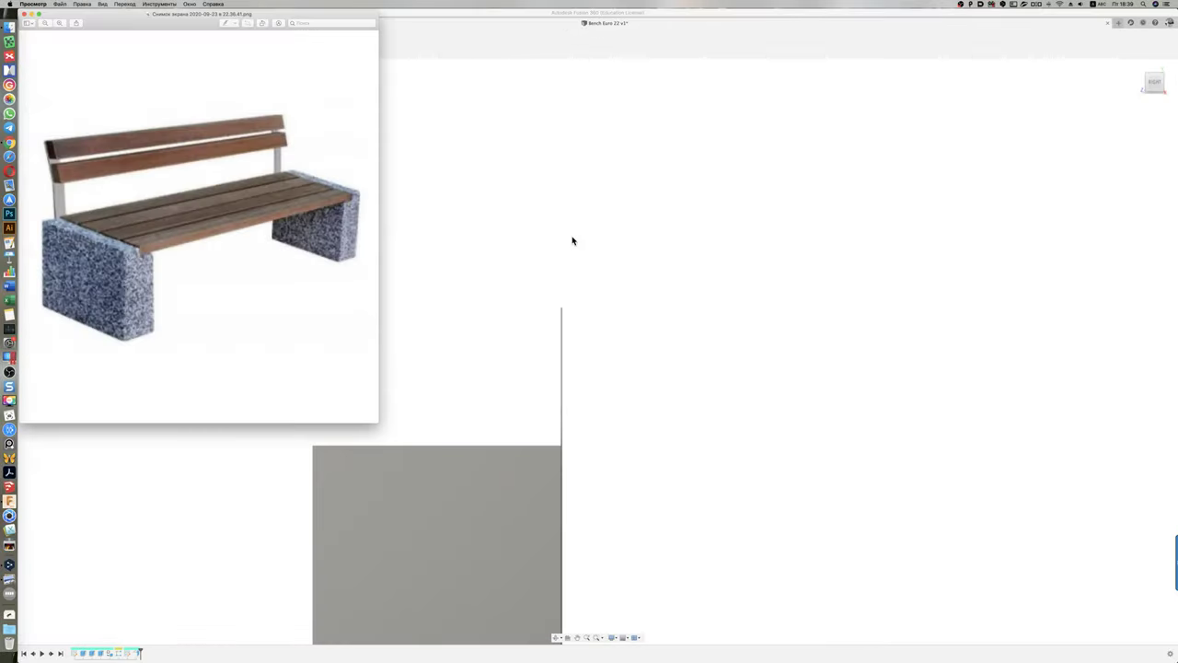
pyautogui.press('super+Tab')
pyautogui.rightClick(572, 240)
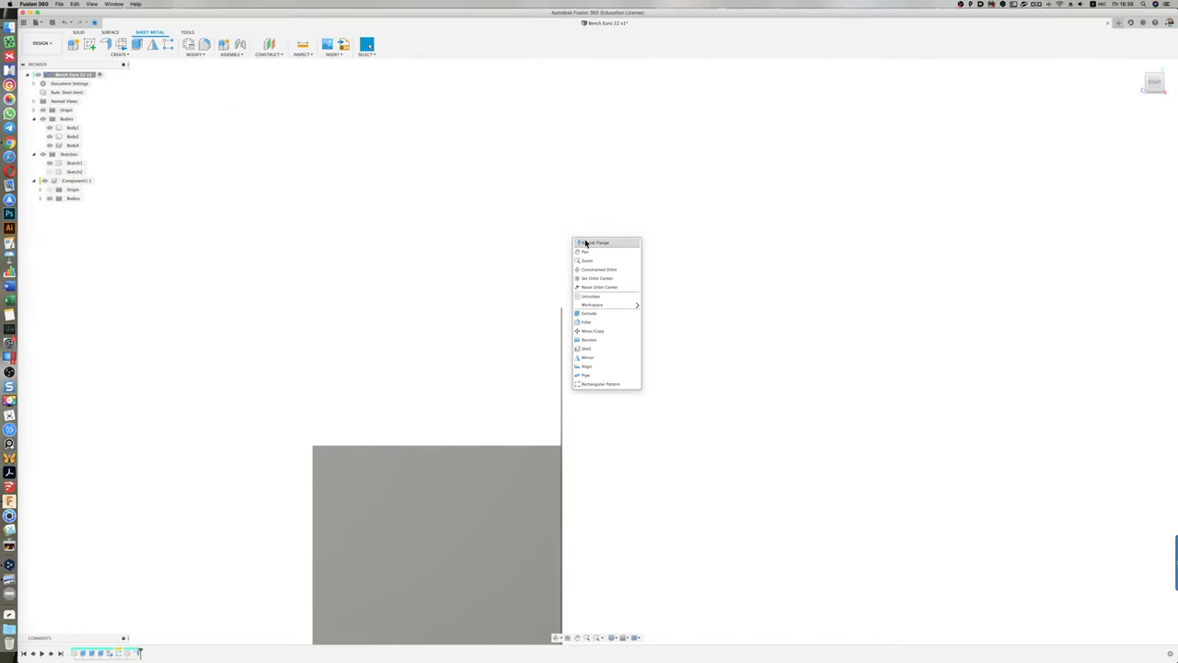
# Step: Start a flange on the post's top edge and pull it out to about 110 mm
pyautogui.click(585, 243)
pyautogui.keyDown('shift'); pyautogui.moveTo(573, 297); pyautogui.dragTo(562, 300, button='middle'); pyautogui.keyUp('shift')
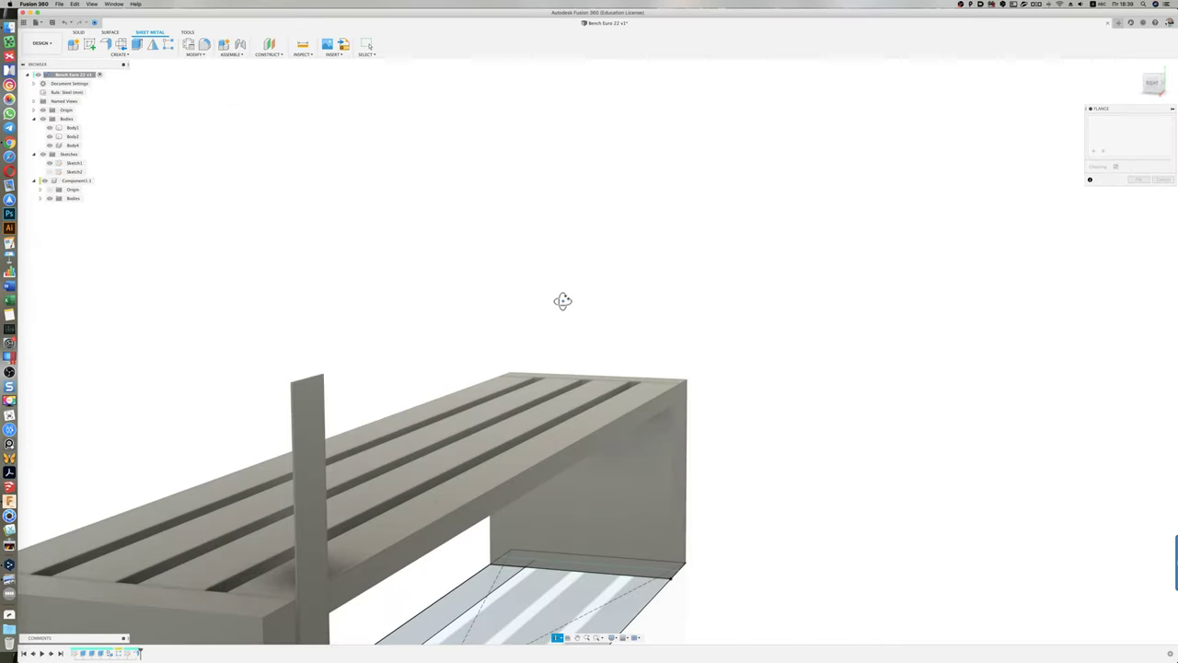
pyautogui.click(309, 379)
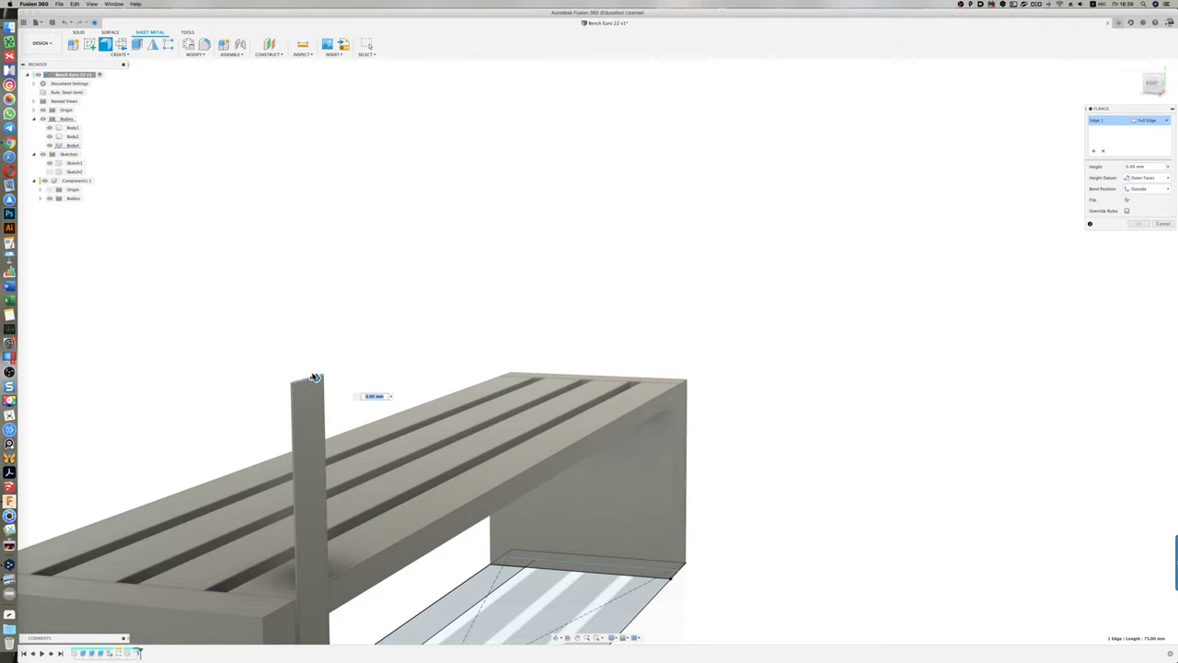
pyautogui.moveTo(314, 379)
pyautogui.mouseDown()
pyautogui.moveTo(411, 391)
pyautogui.moveTo(395, 389)
pyautogui.mouseUp()
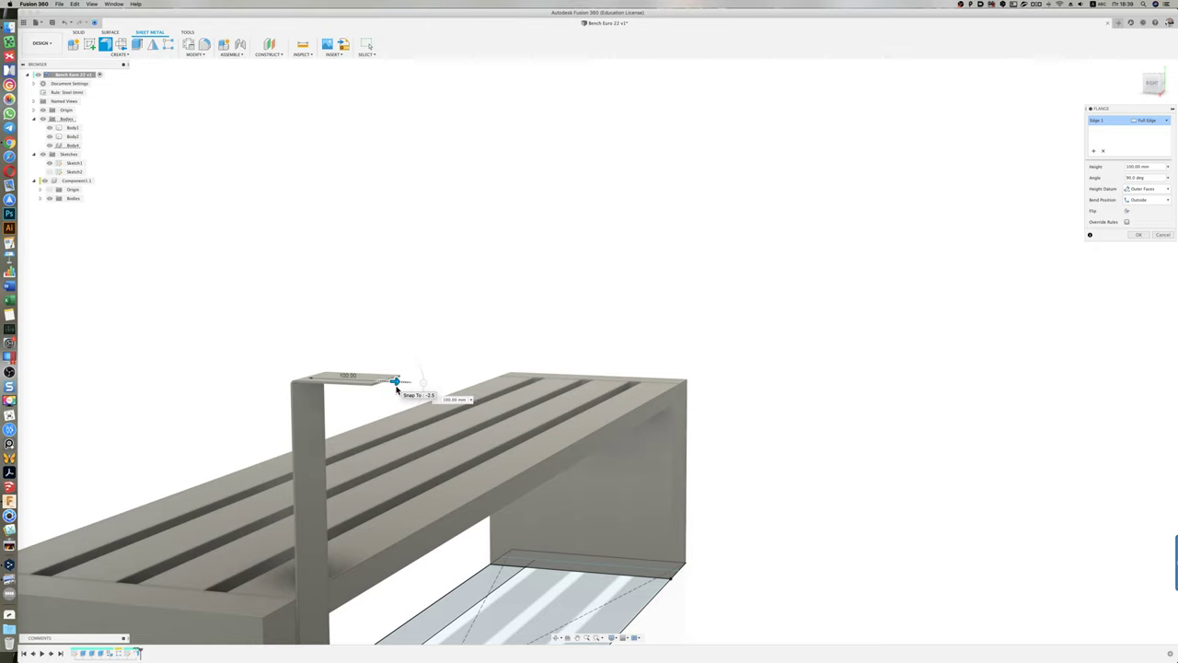
pyautogui.press('super+Tab')
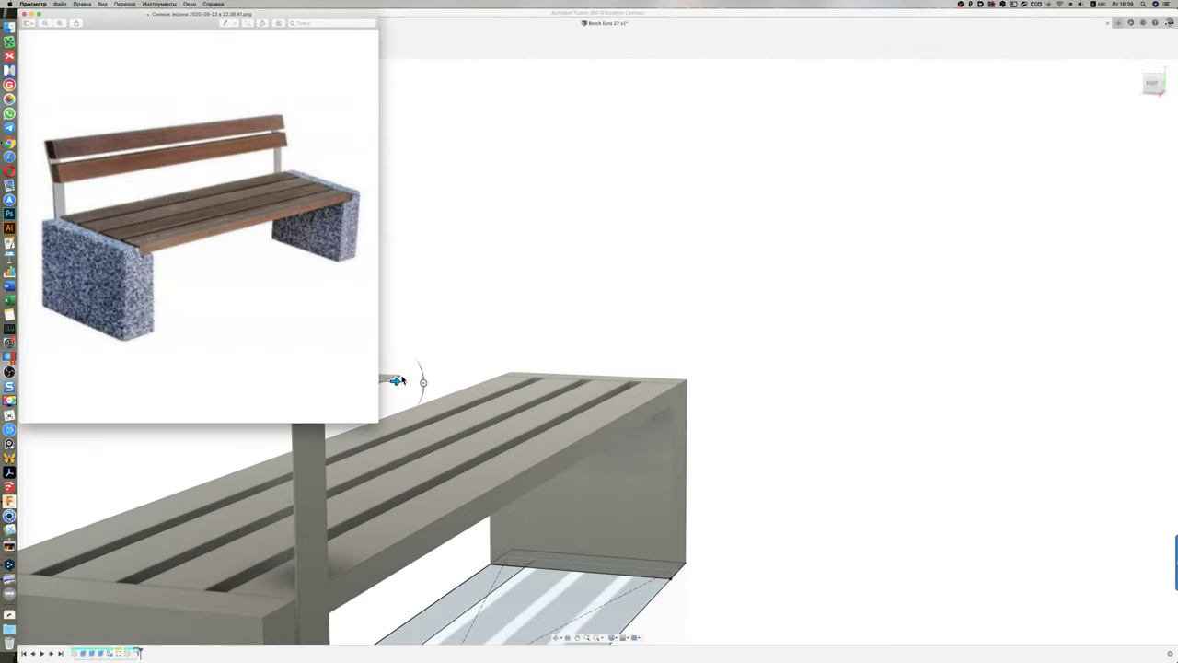
pyautogui.press('super+Tab')
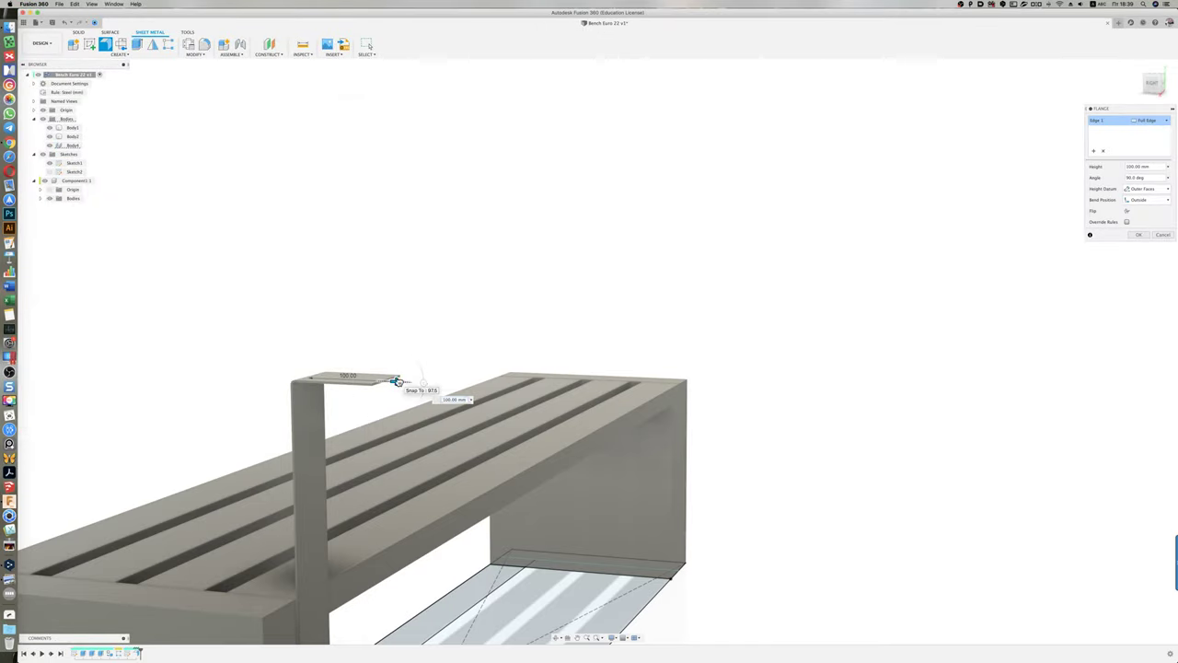
pyautogui.moveTo(396, 381)
pyautogui.mouseDown()
pyautogui.moveTo(440, 384)
pyautogui.moveTo(433, 344)
pyautogui.mouseUp()
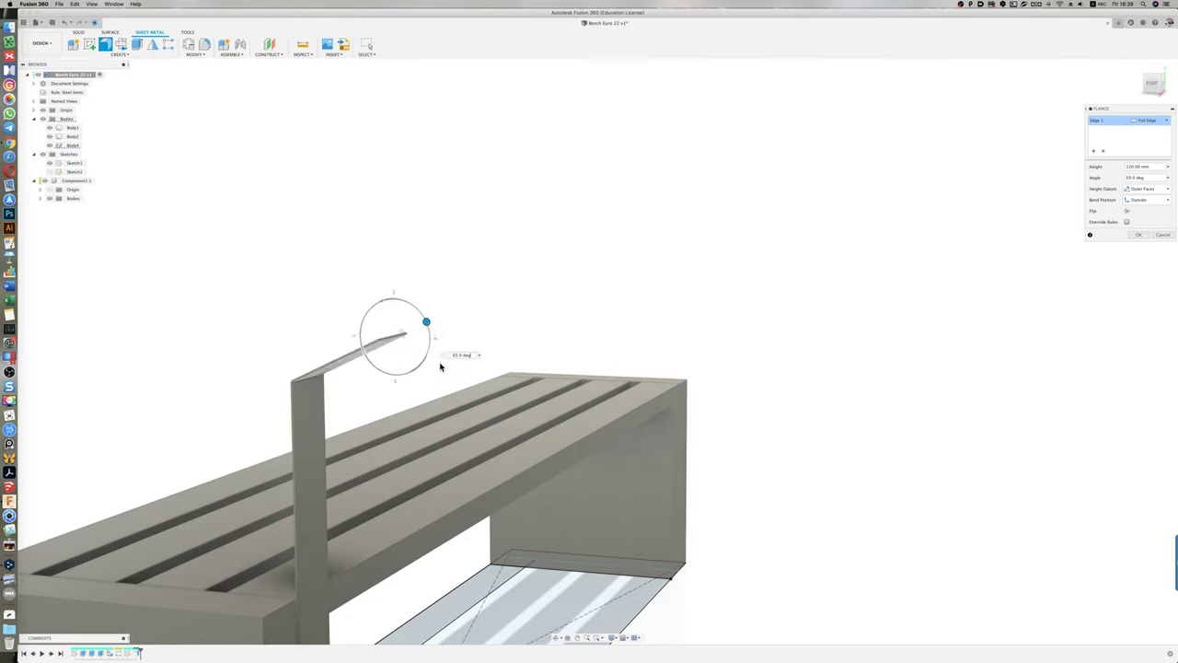
# Step: Tilt the flange to 25 degrees, raise it to 150 mm, and confirm
pyautogui.click(1152, 83)
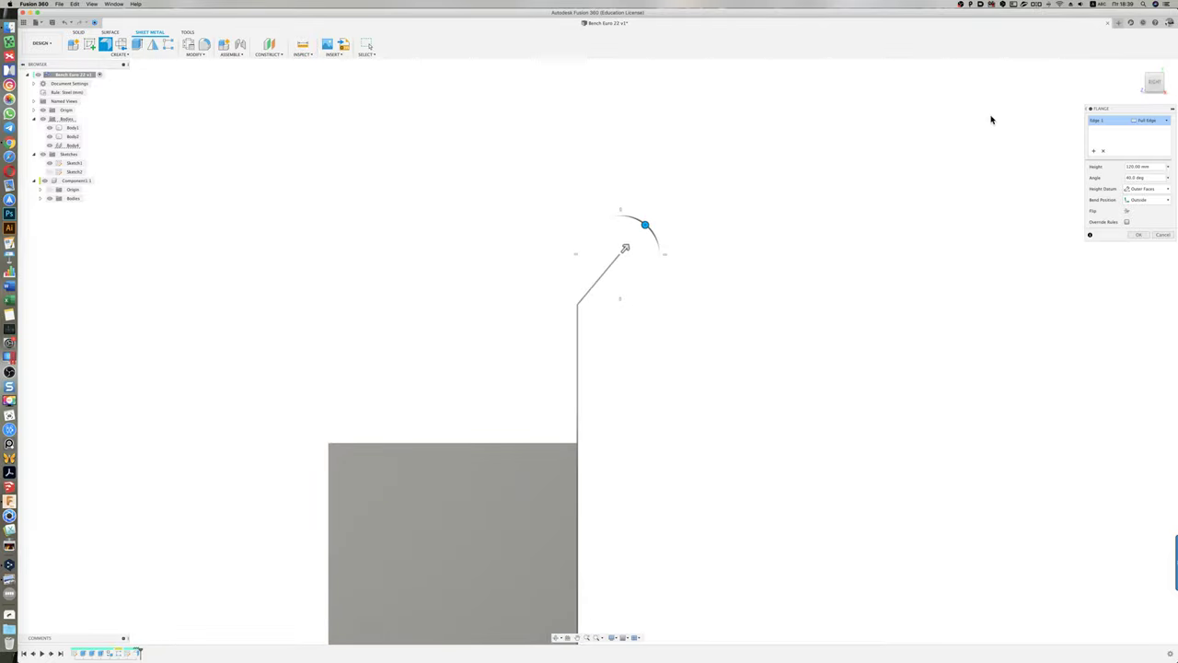
pyautogui.moveTo(644, 226); pyautogui.dragTo(632, 221)
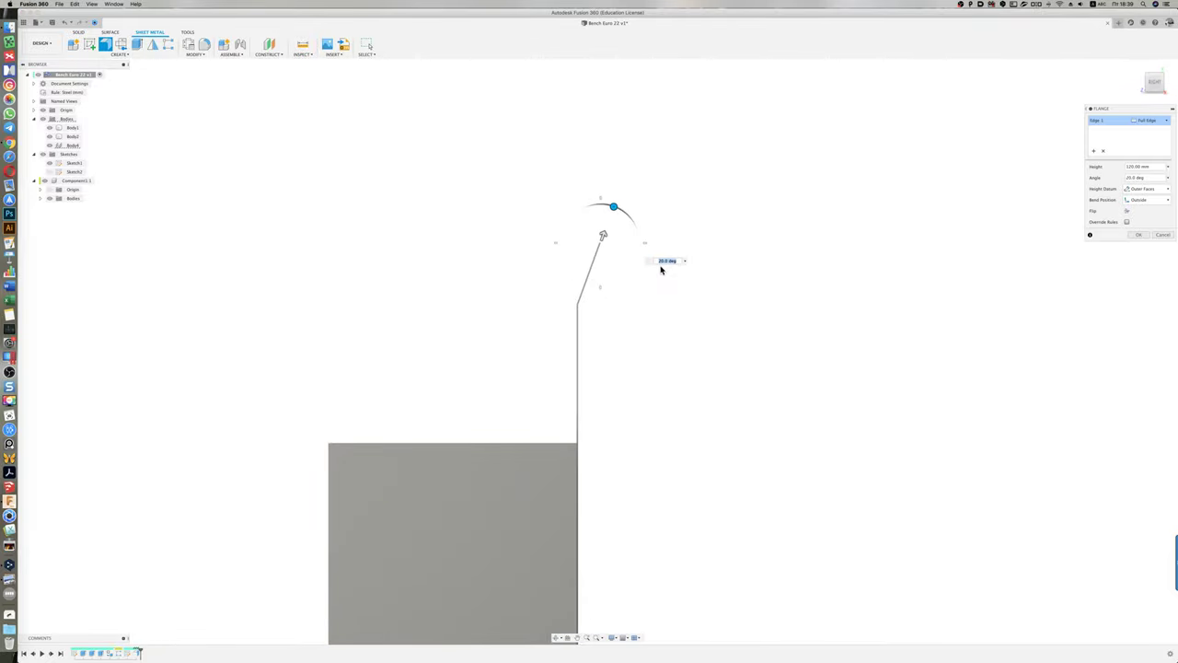
pyautogui.press('super+Tab')
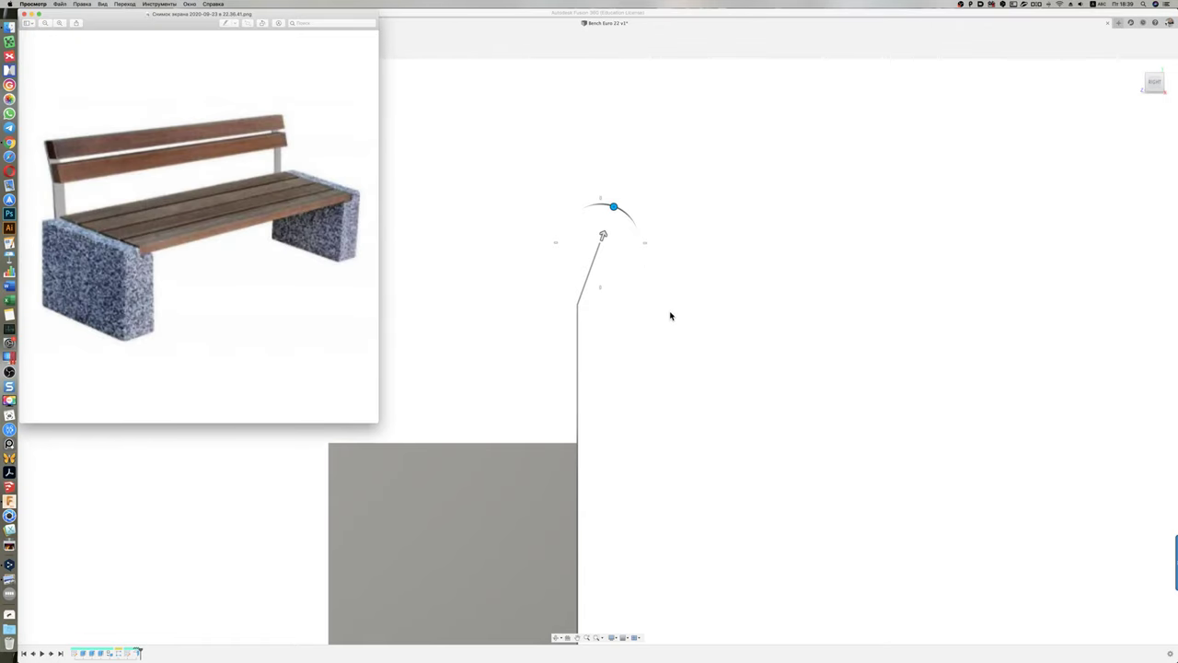
pyautogui.press('super+Tab')
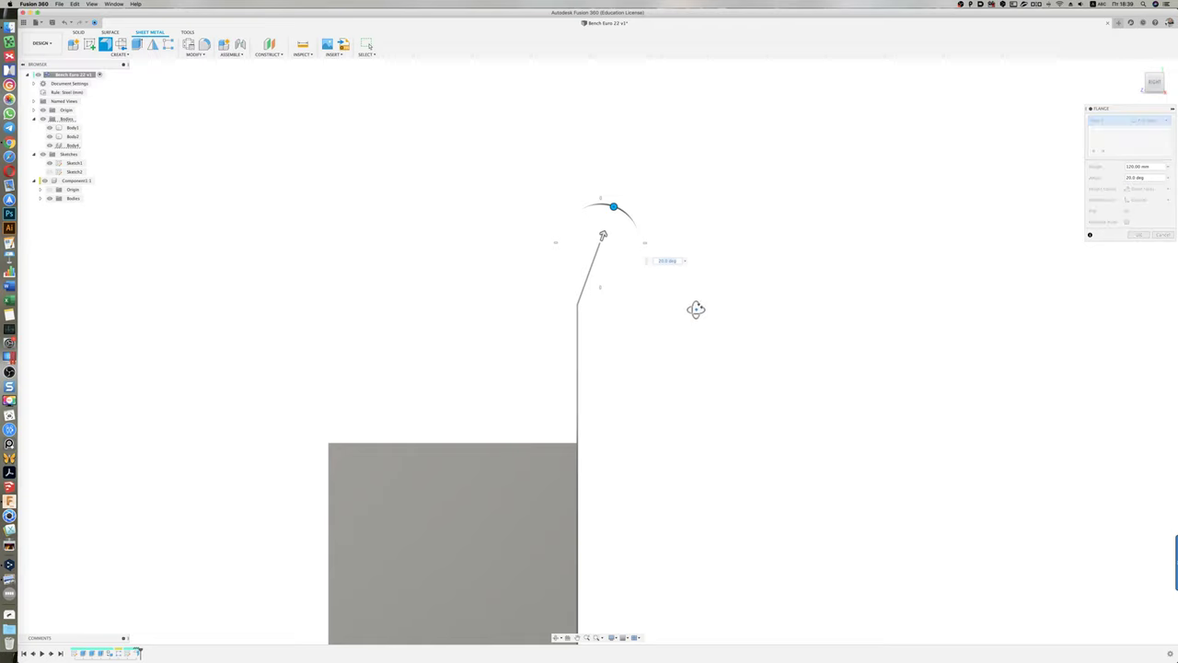
pyautogui.keyDown('shift'); pyautogui.moveTo(697, 307); pyautogui.dragTo(713, 311, button='middle'); pyautogui.keyUp('shift')
pyautogui.scroll(-5, 713, 311)
pyautogui.scroll(-3, 573, 316)
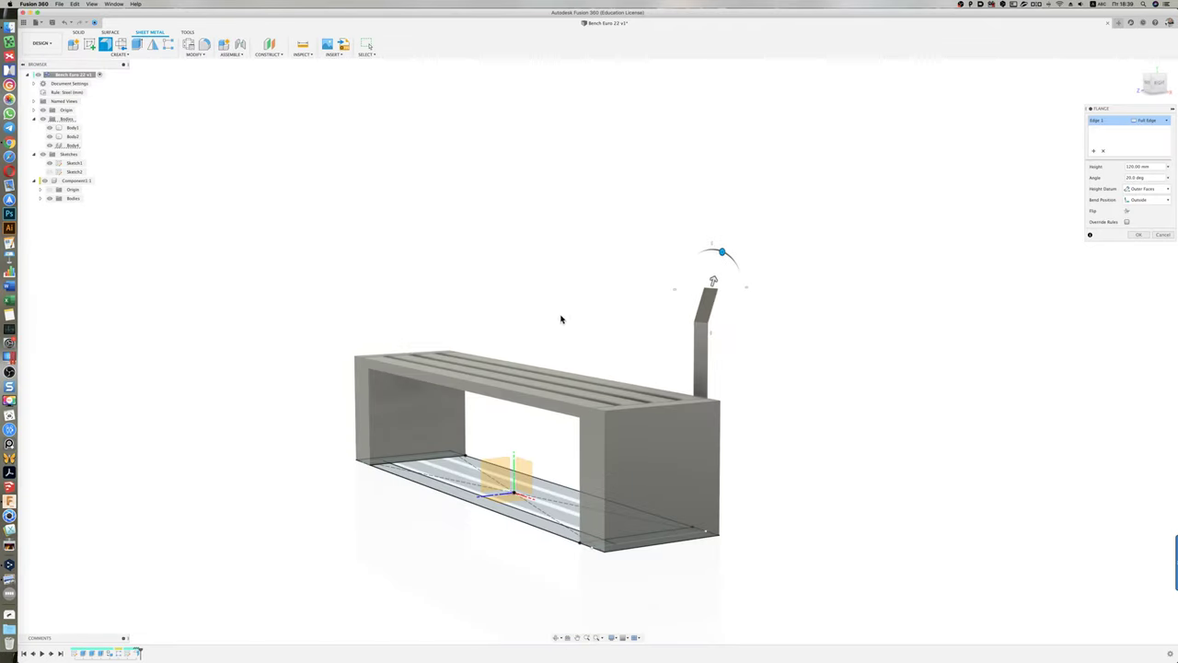
pyautogui.keyDown('shift'); pyautogui.moveTo(561, 315); pyautogui.dragTo(602, 311, button='middle'); pyautogui.keyUp('shift')
pyautogui.press('super+Tab')
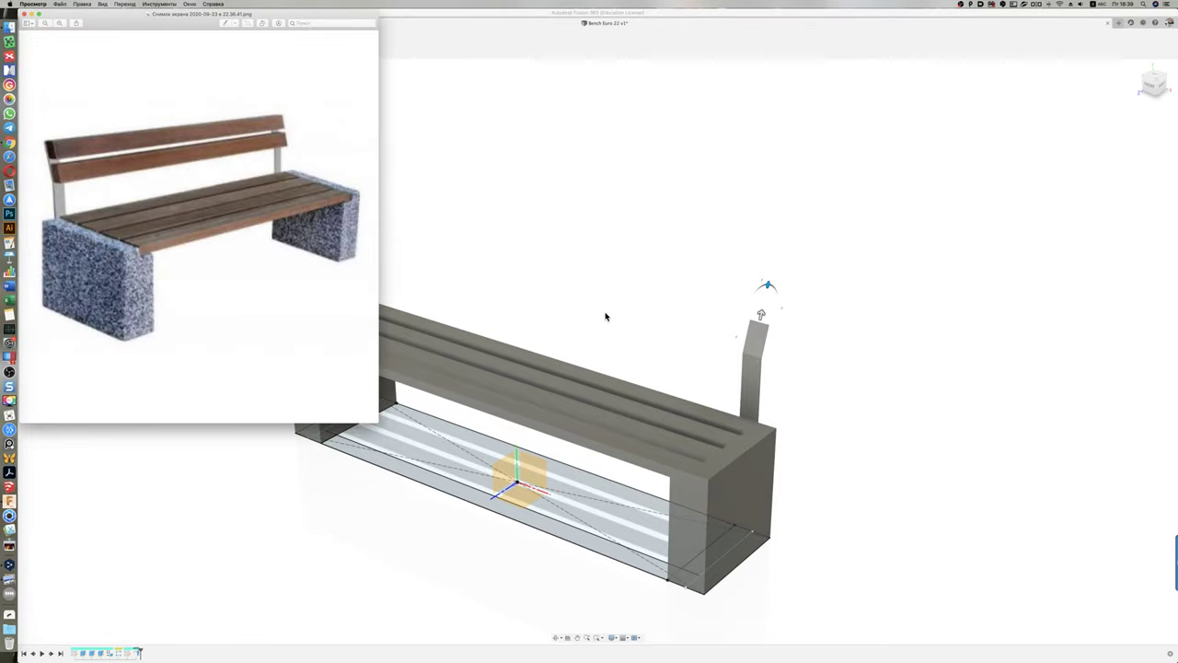
pyautogui.press('super+Tab')
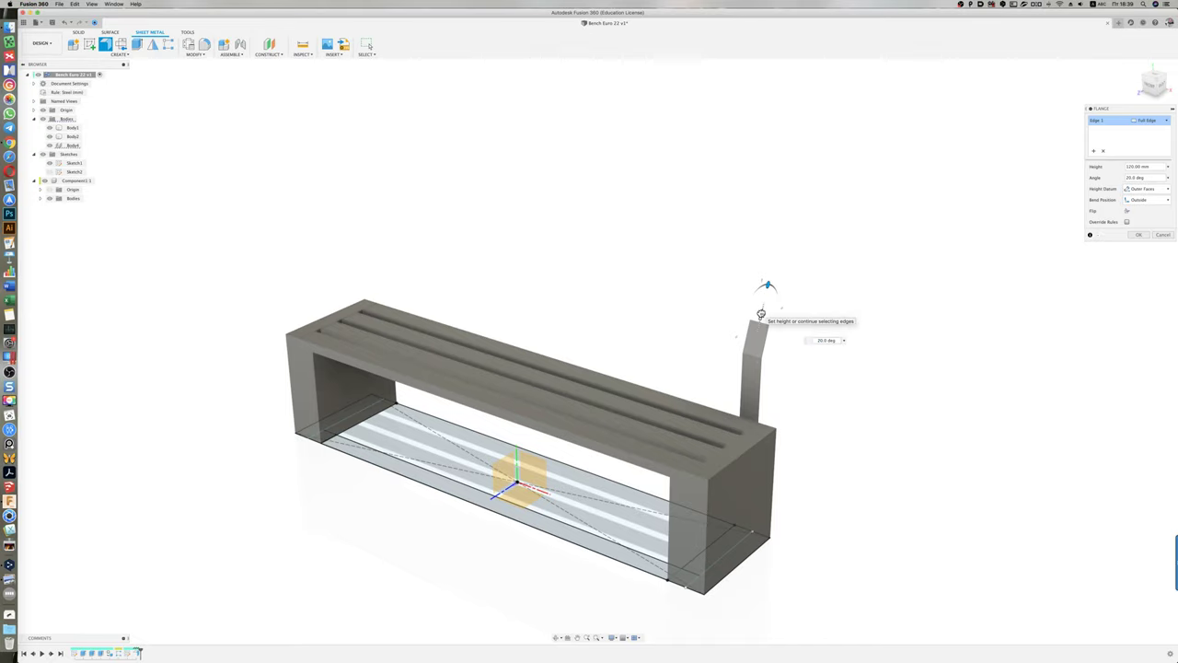
pyautogui.moveTo(762, 315); pyautogui.dragTo(762, 307)
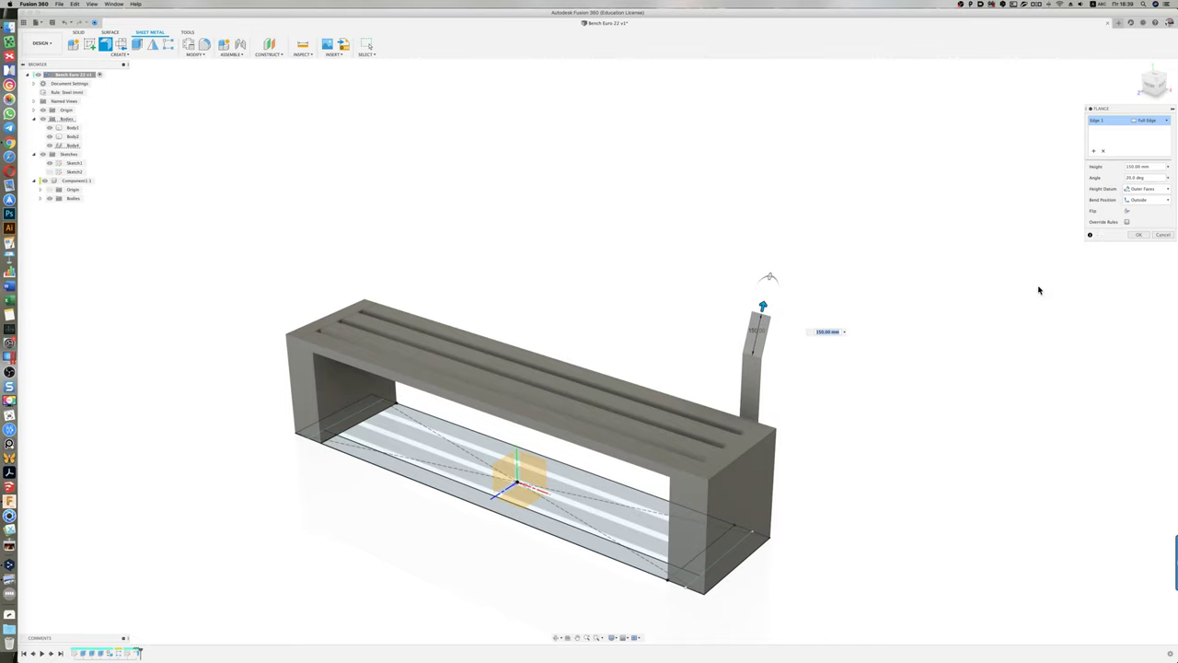
pyautogui.click(1139, 234)
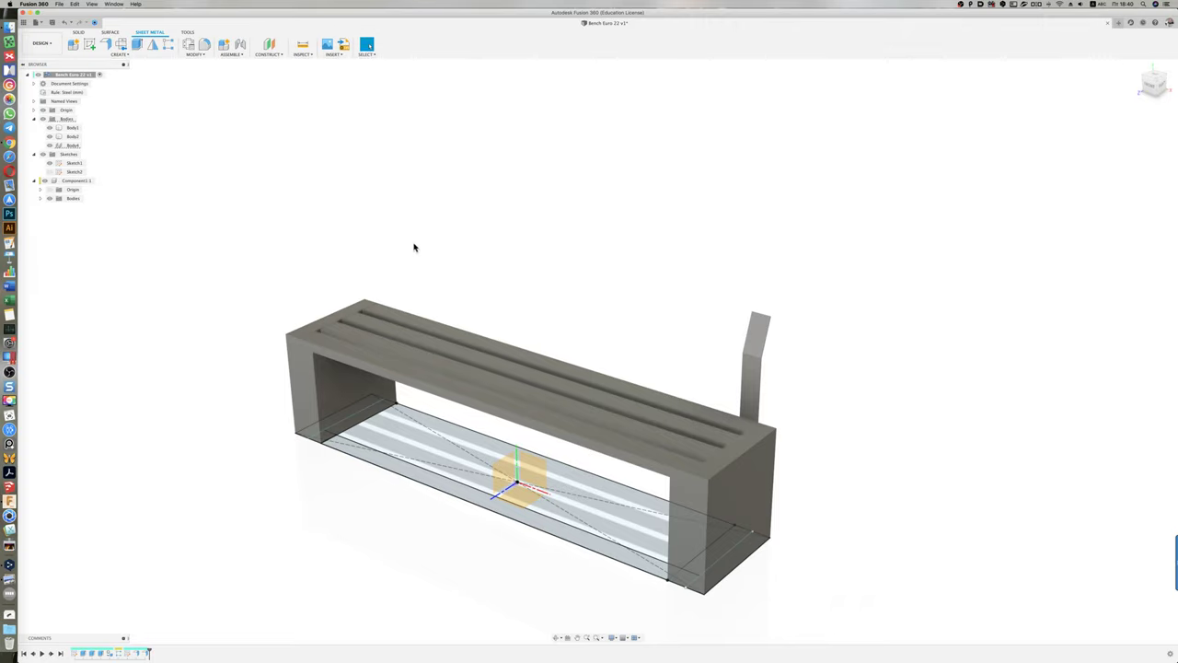
# Step: Mirror the bent support plate Body4 across the bench's centre plane, creating Body5
pyautogui.click(153, 45)
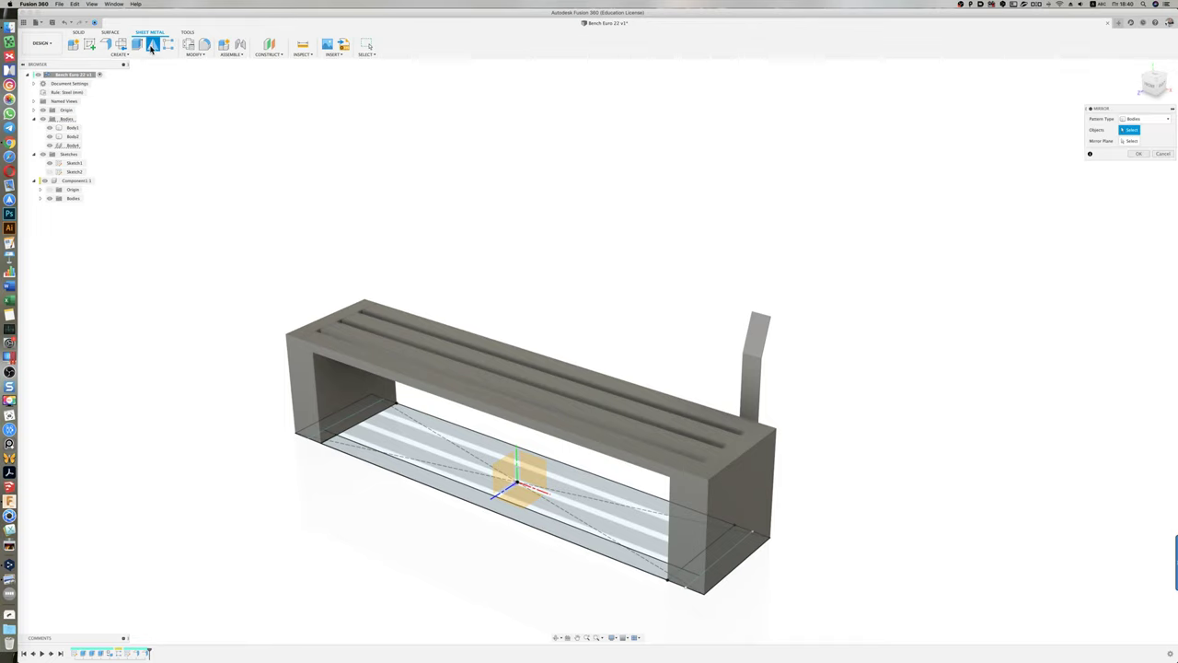
pyautogui.click(753, 359)
pyautogui.click(753, 359)
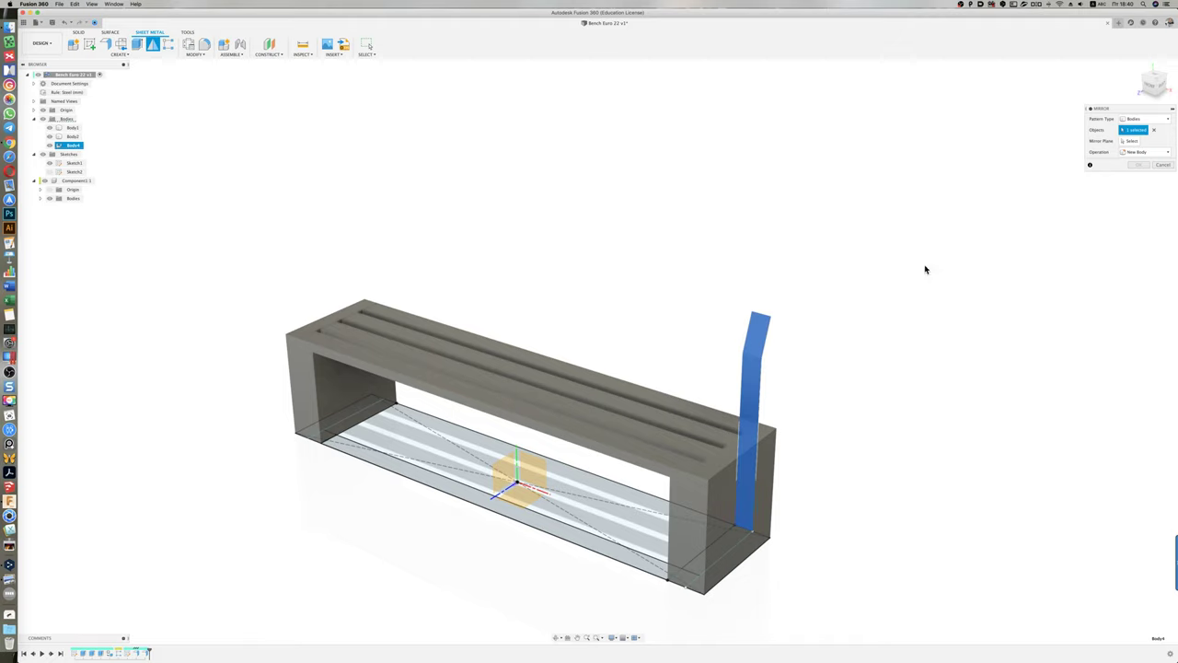
pyautogui.click(1130, 140)
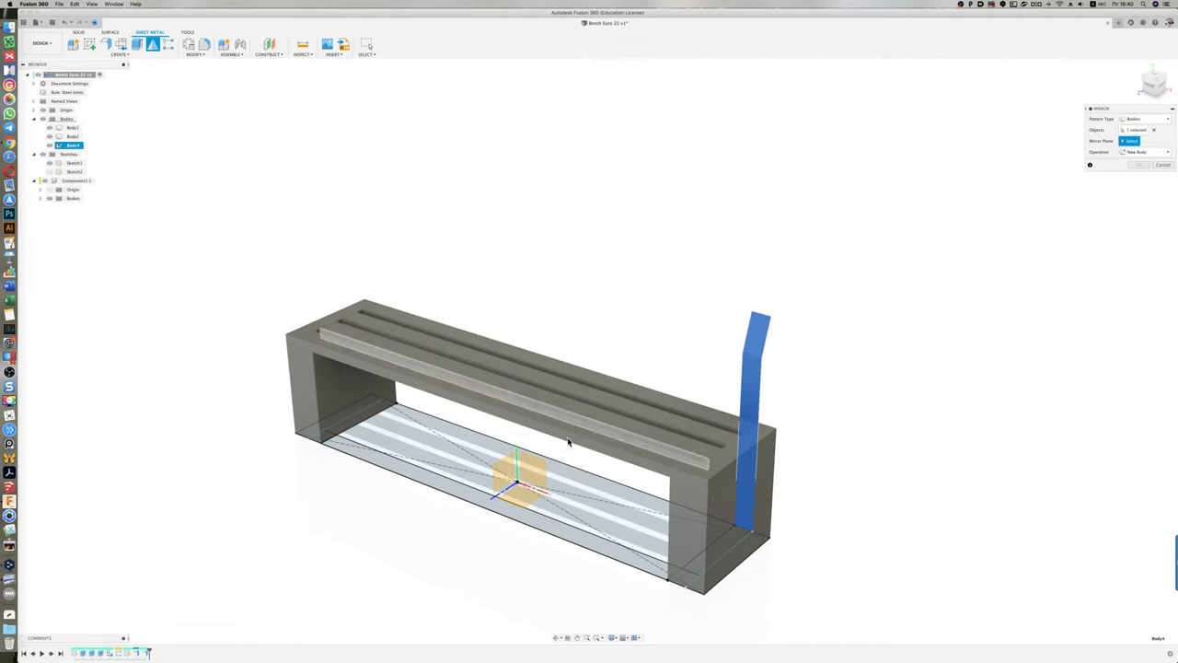
pyautogui.click(505, 473)
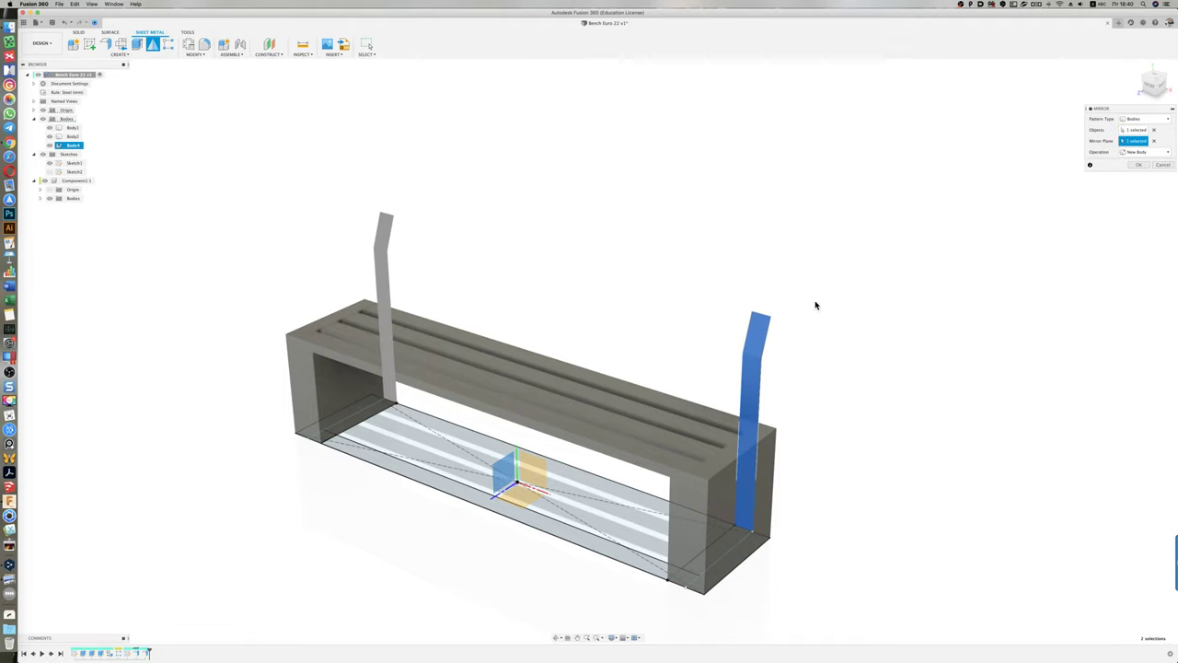
pyautogui.click(1139, 165)
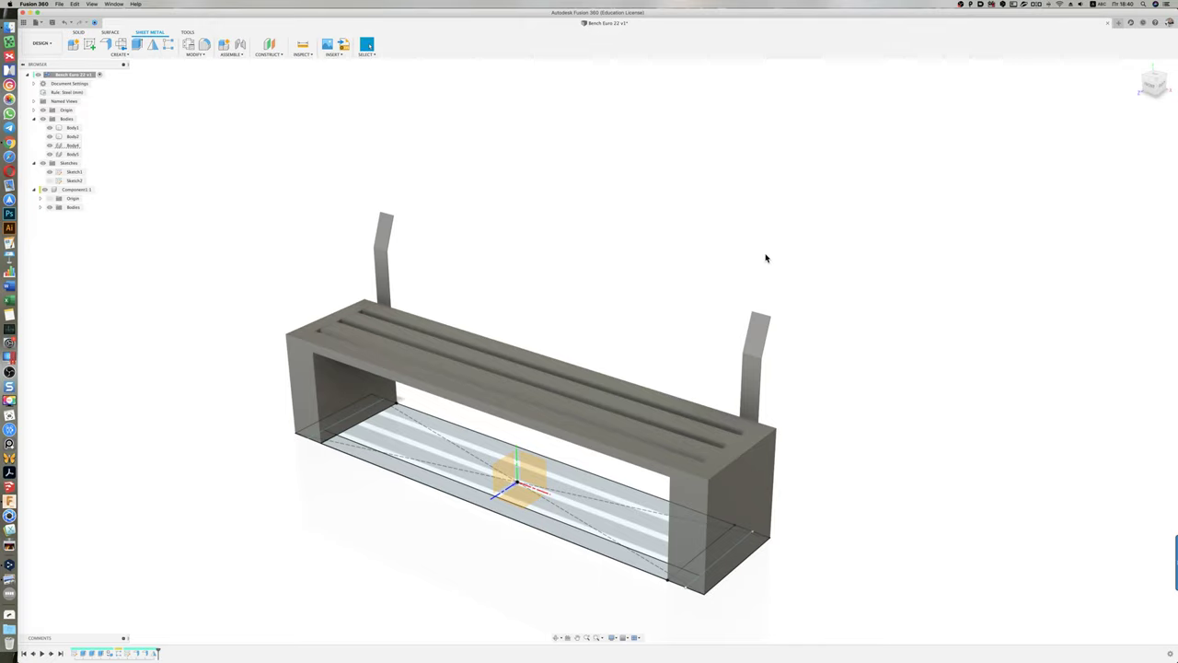
pyautogui.keyDown('shift'); pyautogui.moveTo(607, 265); pyautogui.dragTo(649, 257, button='middle'); pyautogui.keyUp('shift')
pyautogui.press('super+Tab')
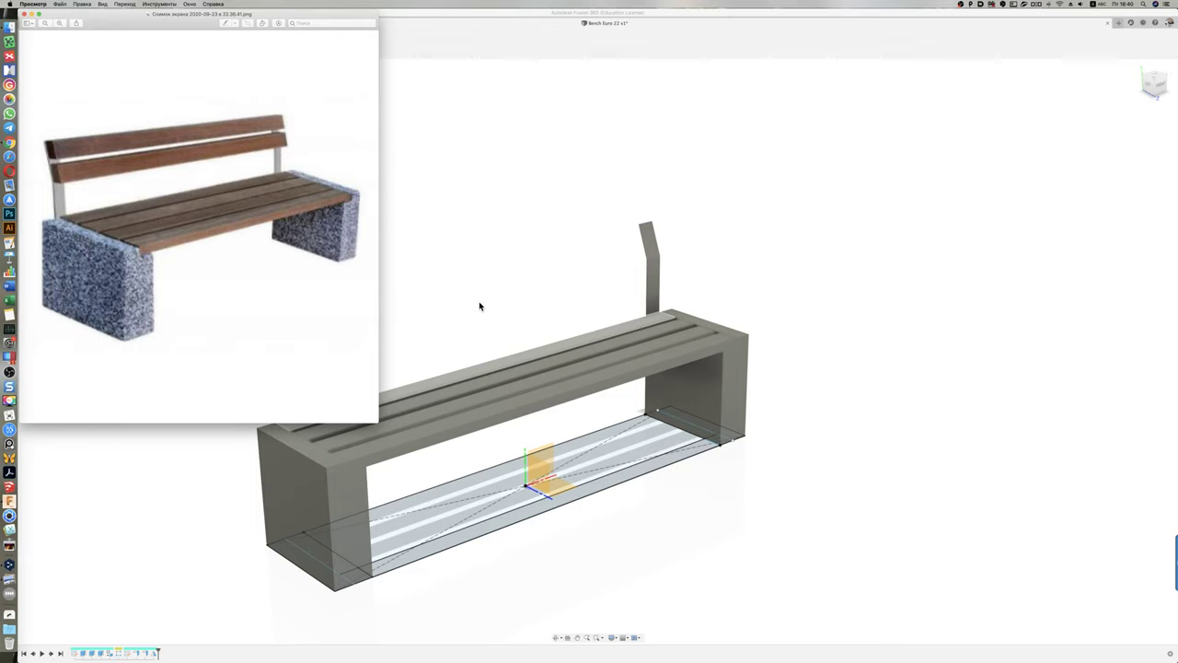
pyautogui.keyDown('shift'); pyautogui.moveTo(479, 306); pyautogui.dragTo(598, 263, button='middle'); pyautogui.keyUp('shift')
pyautogui.press('super+Tab')
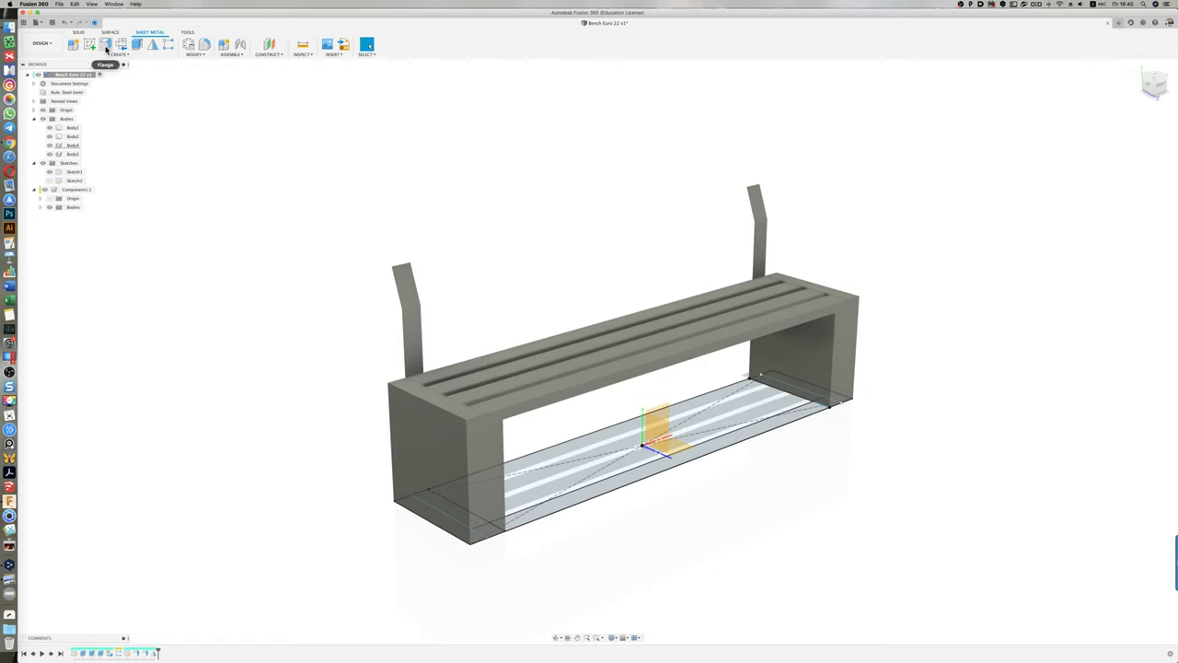
pyautogui.click(78, 32)
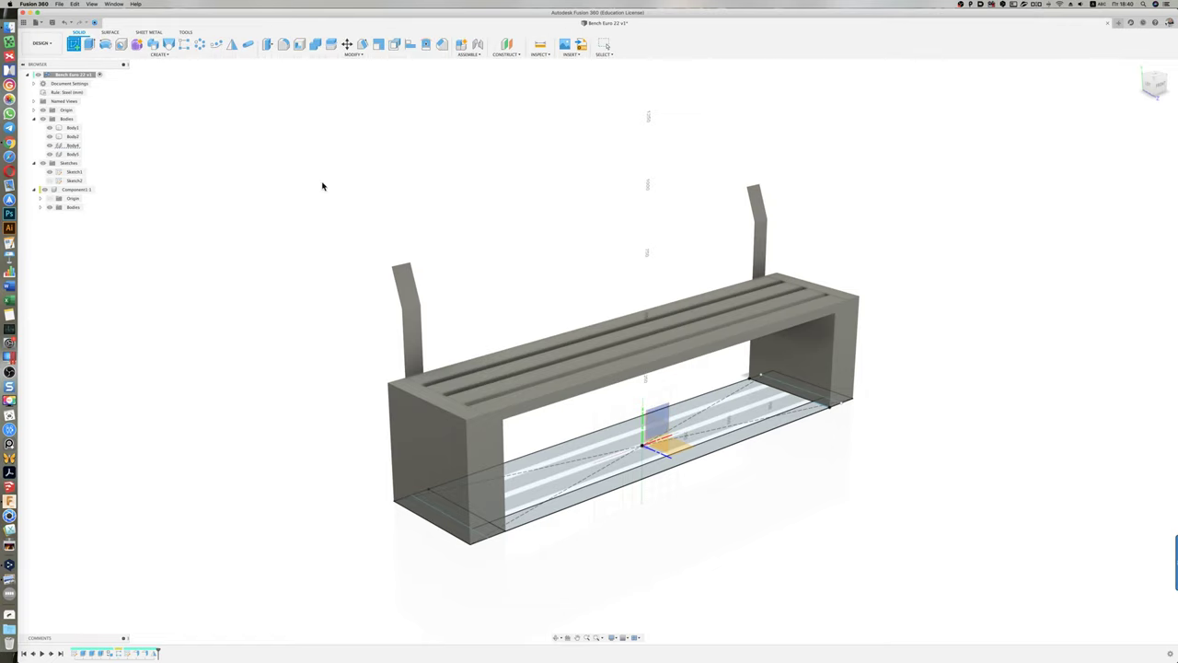
# Step: Start Sketch3 on the support's flat face and begin a rectangle at the left support's top corner
pyautogui.click(411, 289)
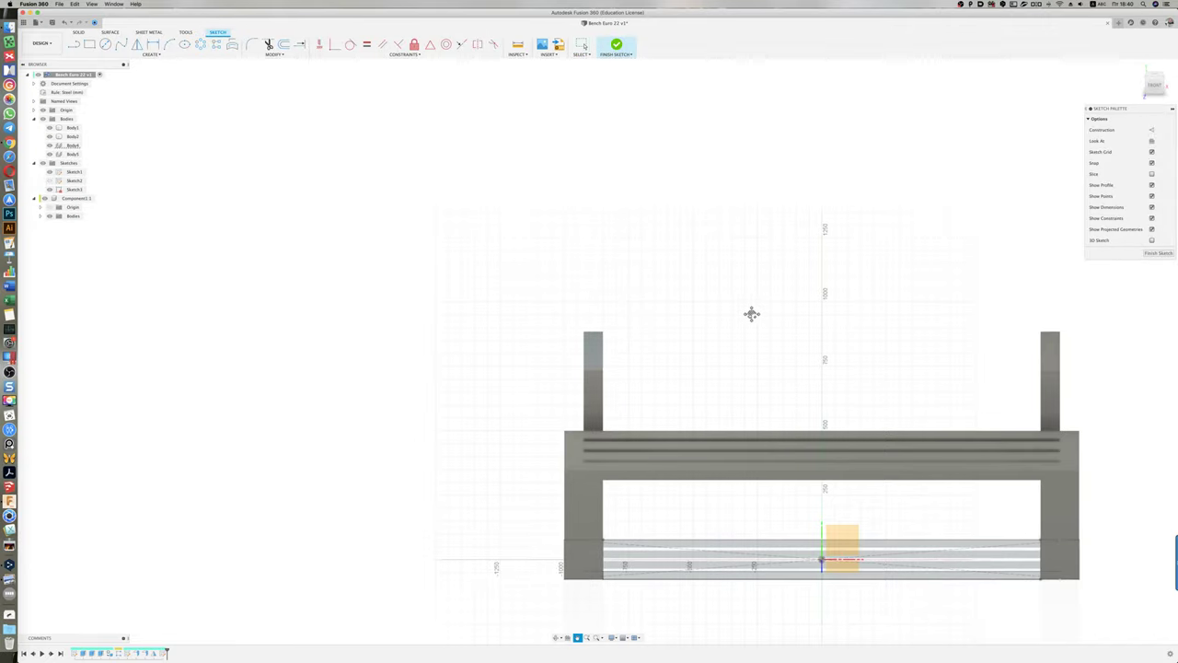
pyautogui.moveTo(753, 314); pyautogui.dragTo(515, 304, button='middle')
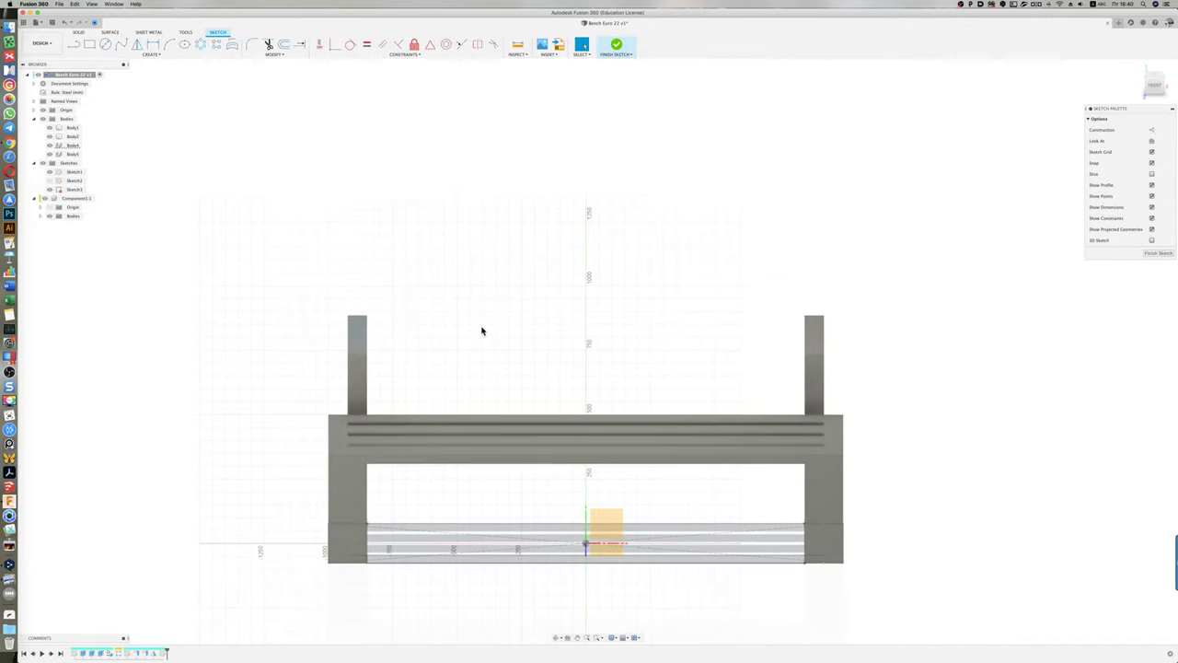
pyautogui.press('r')
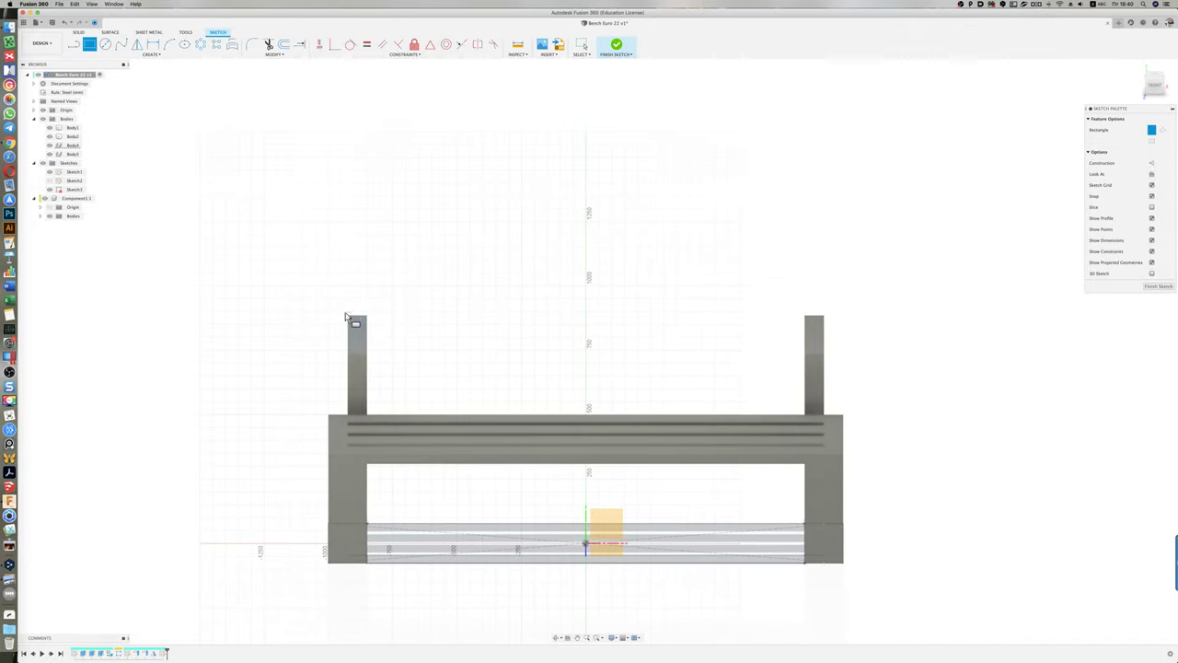
pyautogui.click(349, 316)
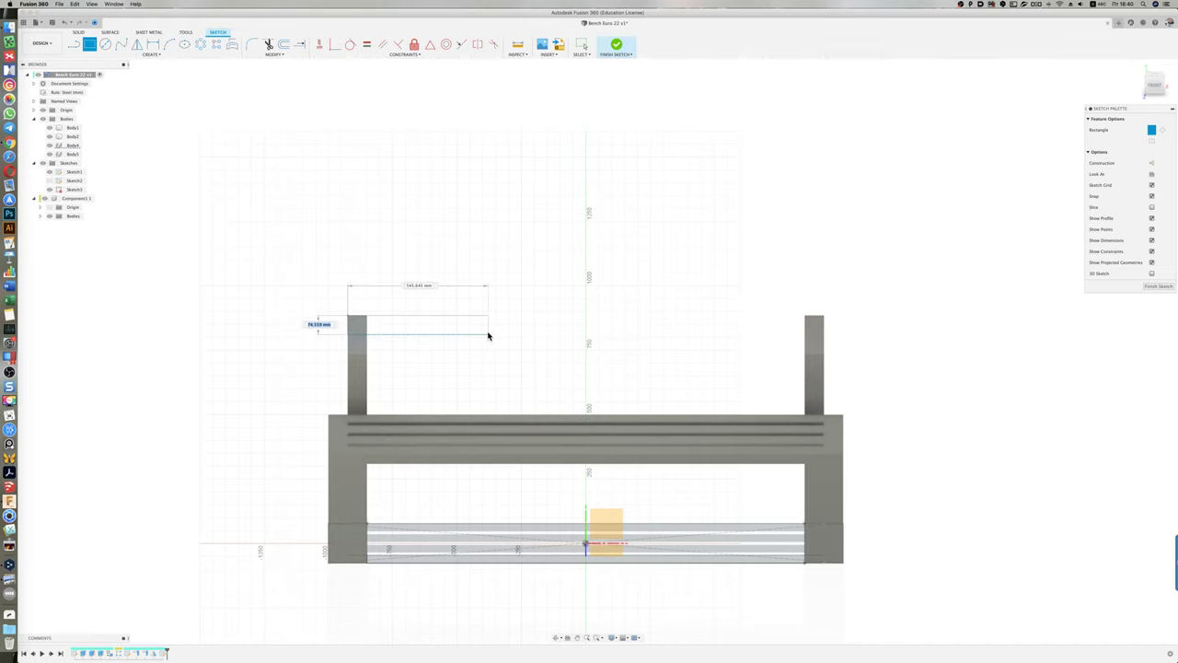
pyautogui.press('super+Tab')
pyautogui.press('super+Tab')
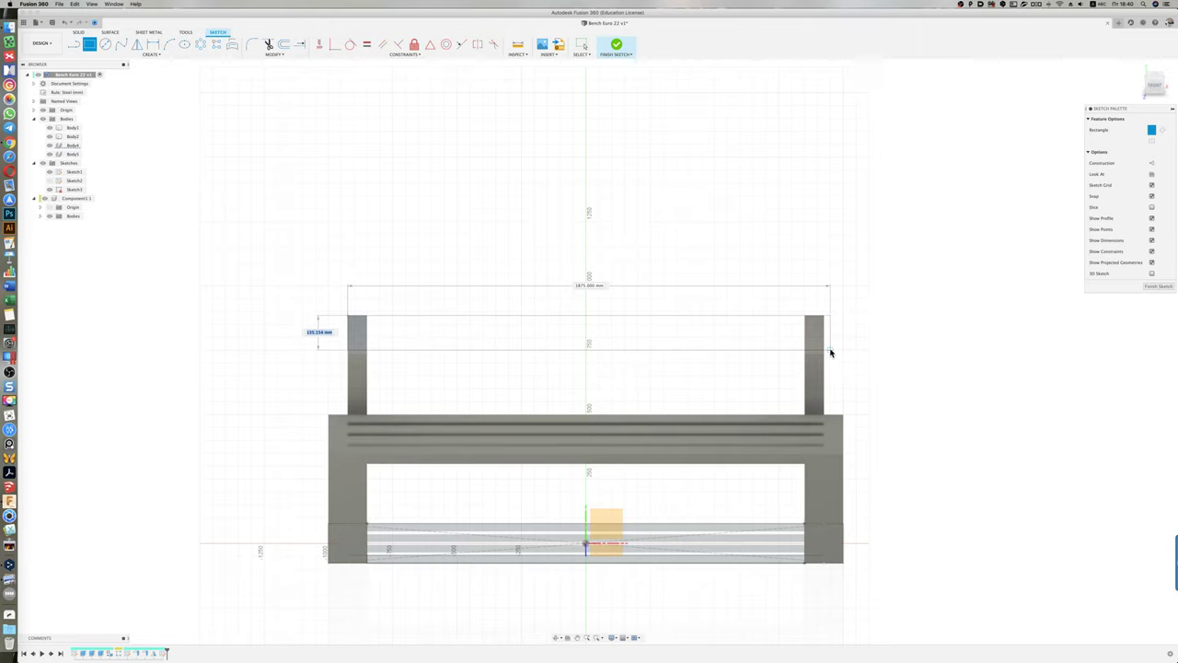
pyautogui.press('Escape')
pyautogui.press('r')
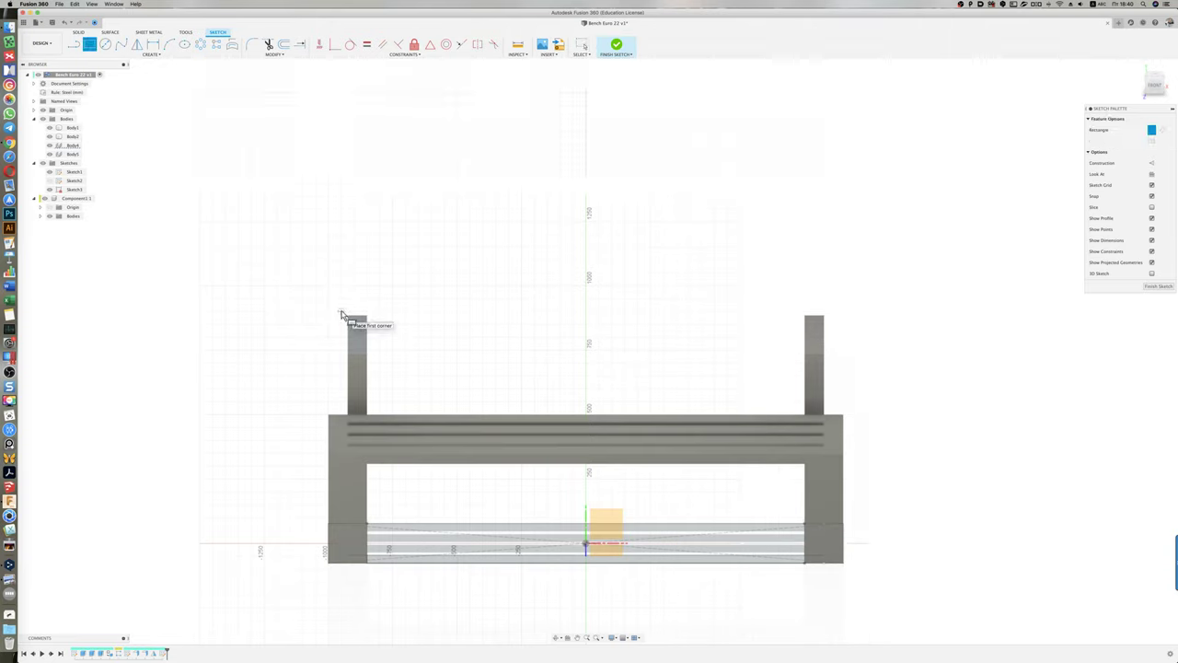
pyautogui.click(347, 317)
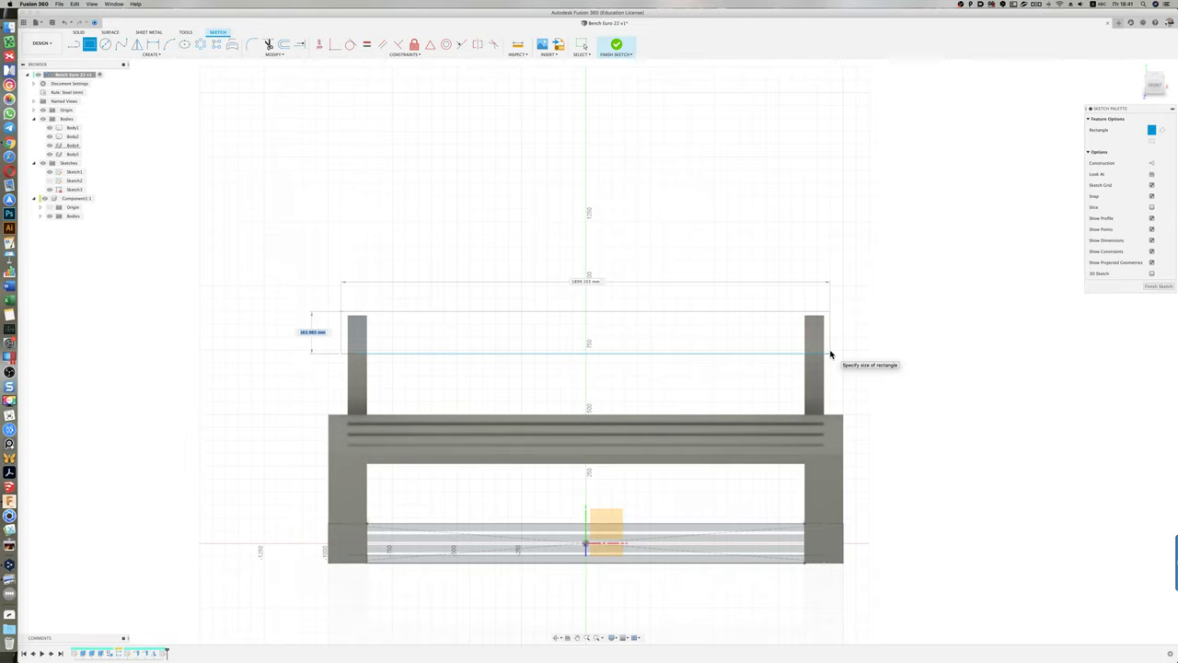
# Step: Enter 70 mm height and a 1700 width for the rectangle, then discard it
pyautogui.write('70')
pyautogui.press('Tab')
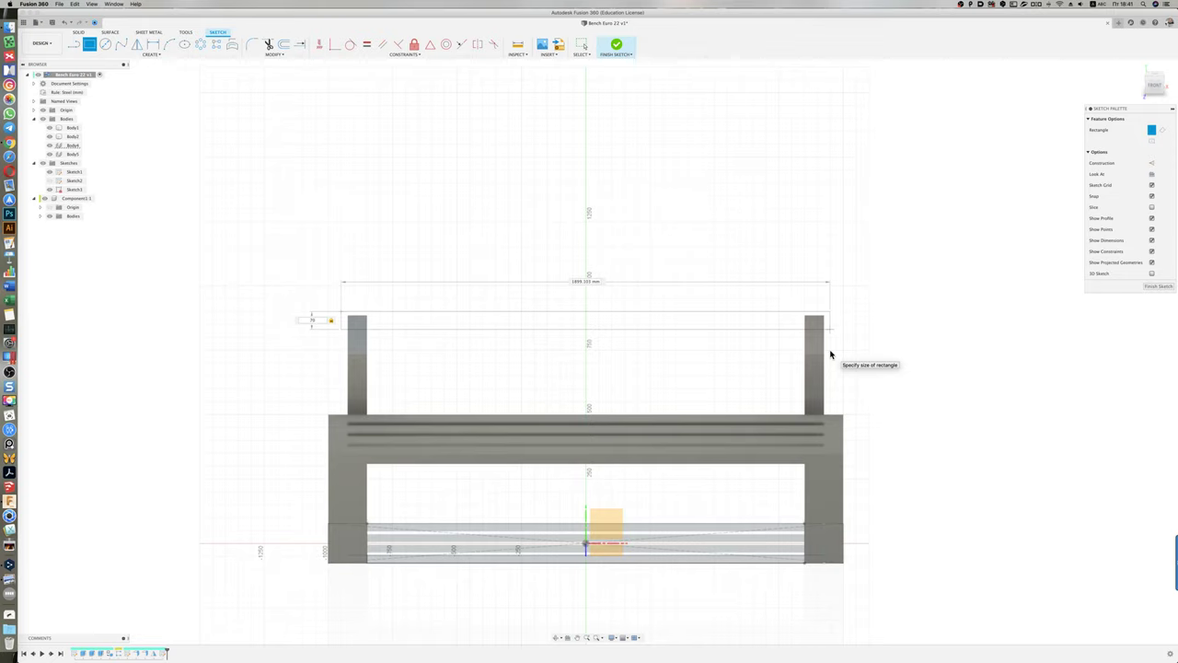
pyautogui.press('Tab')
pyautogui.write('17')
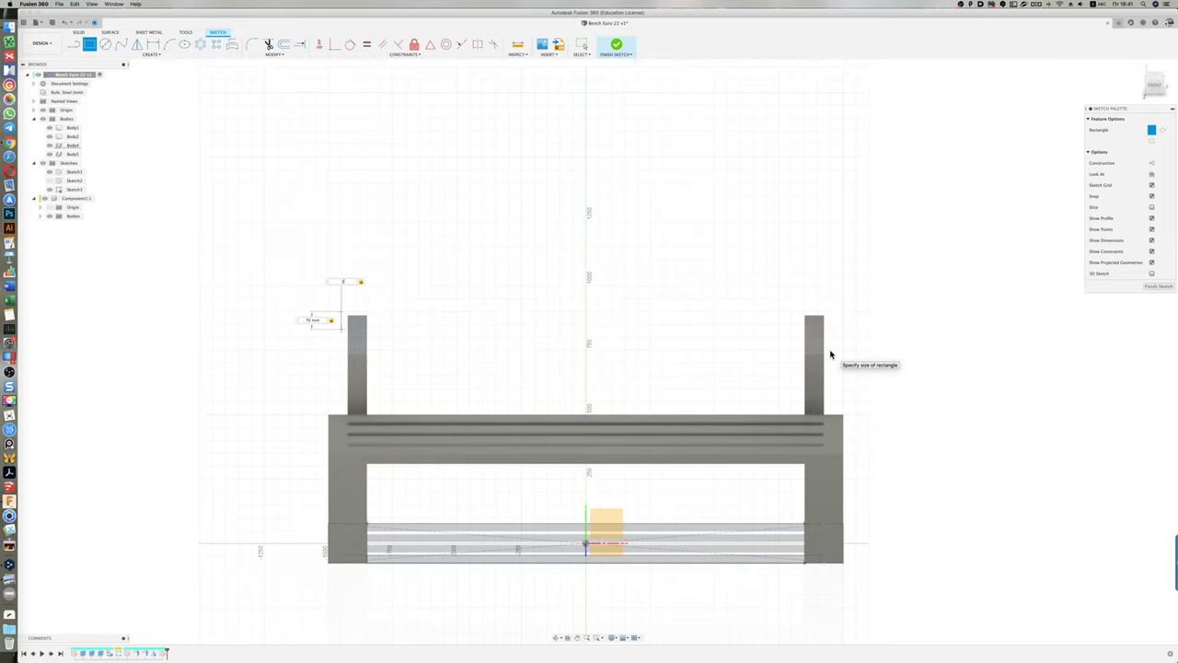
pyautogui.write('0')
pyautogui.write('0')
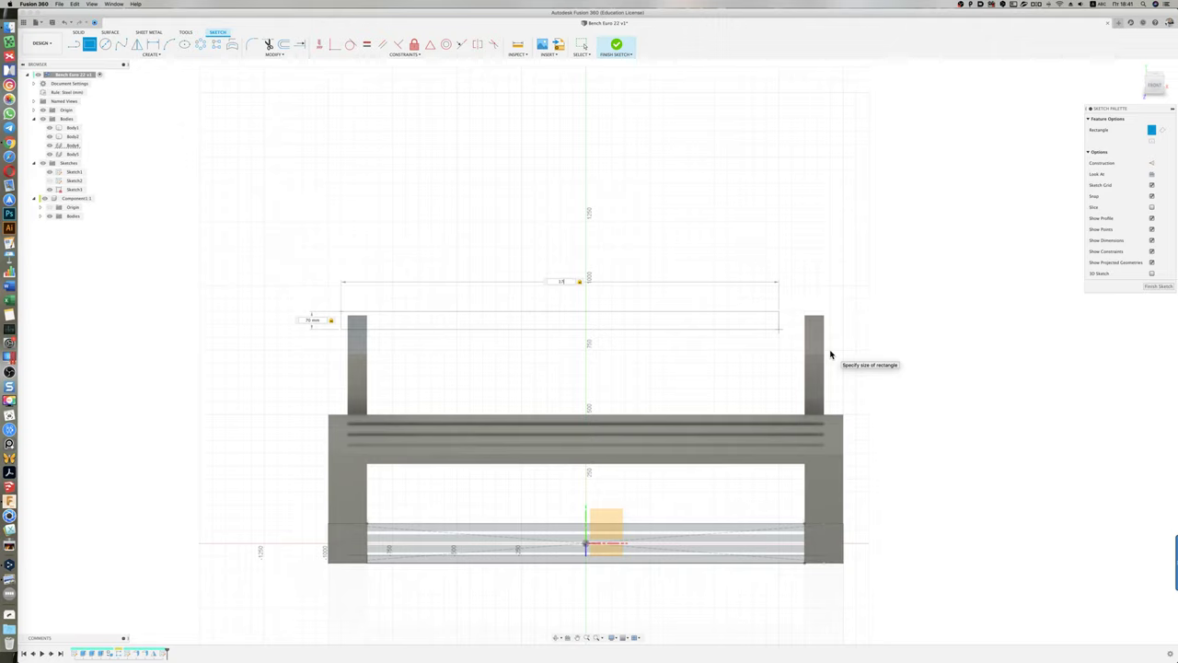
pyautogui.press('BackSpace')
pyautogui.press('BackSpace')
pyautogui.press('BackSpace')
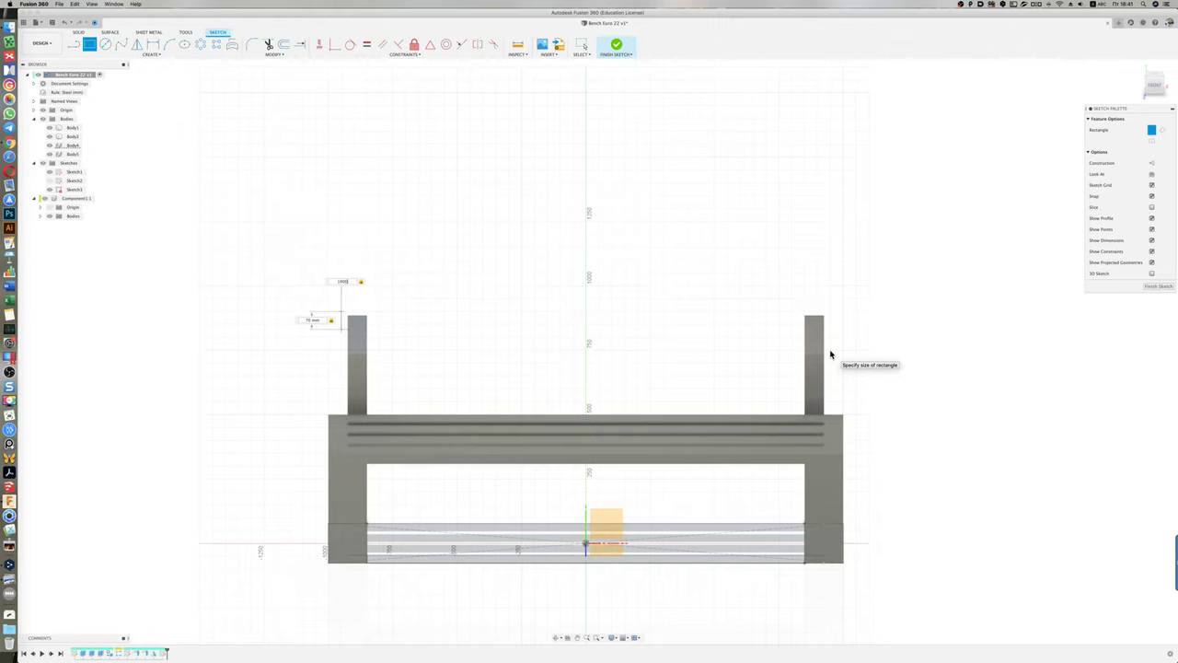
pyautogui.press('Escape')
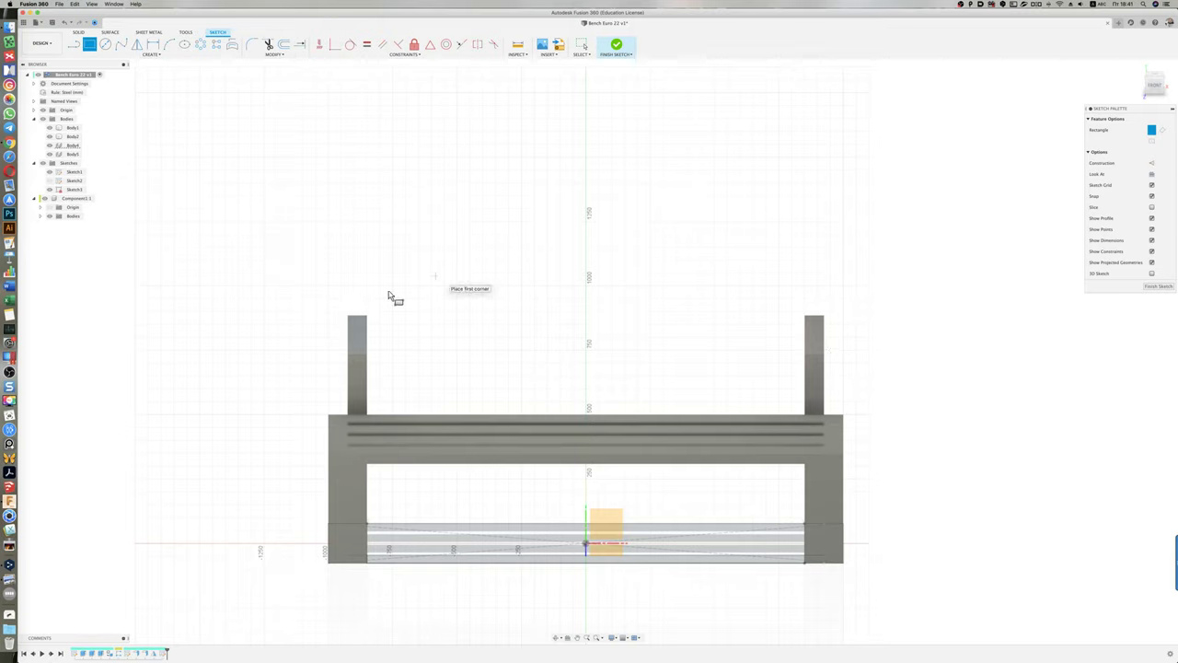
pyautogui.click(329, 313)
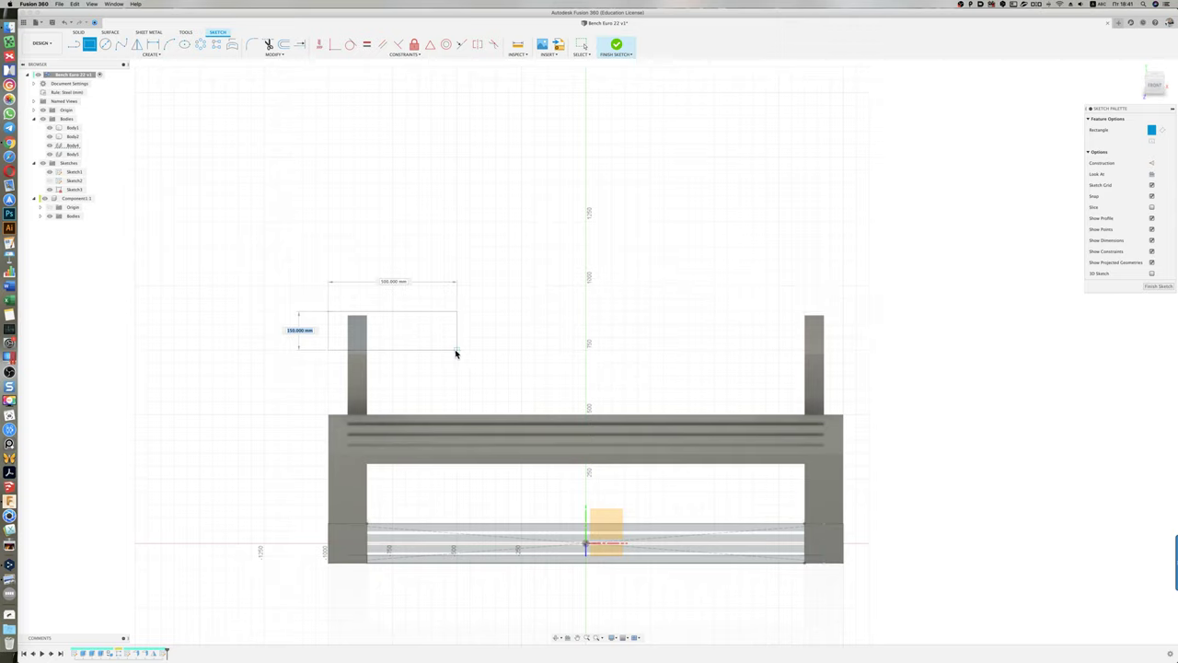
pyautogui.press('Escape')
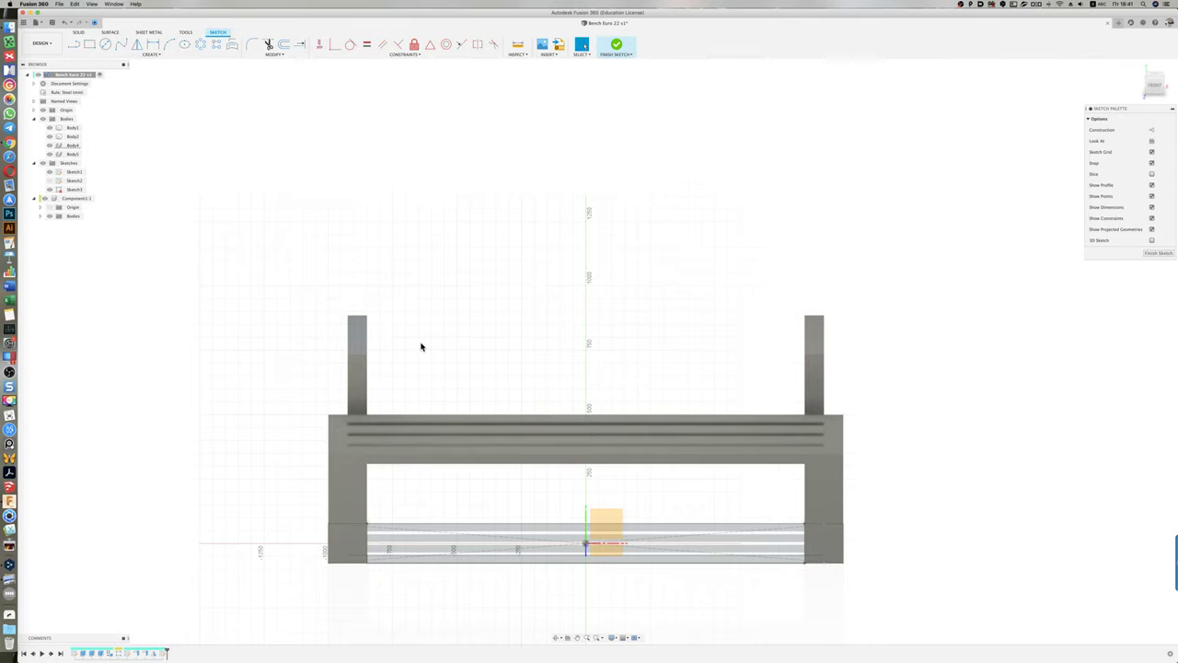
pyautogui.press('super+Tab')
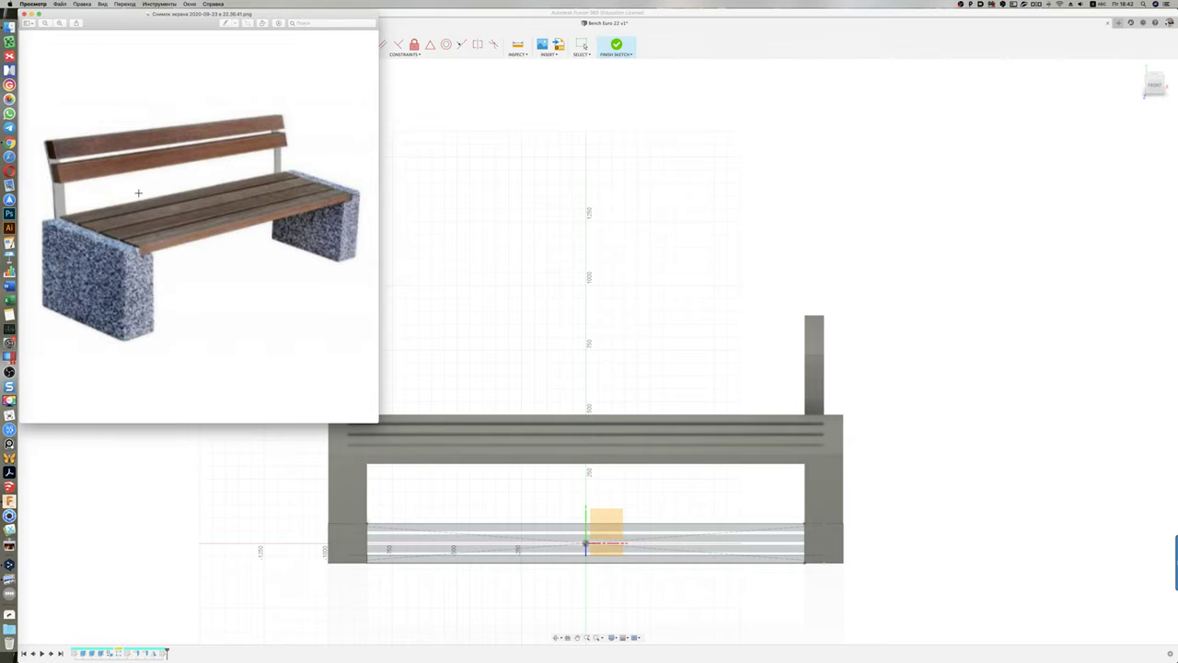
pyautogui.press('super+Tab')
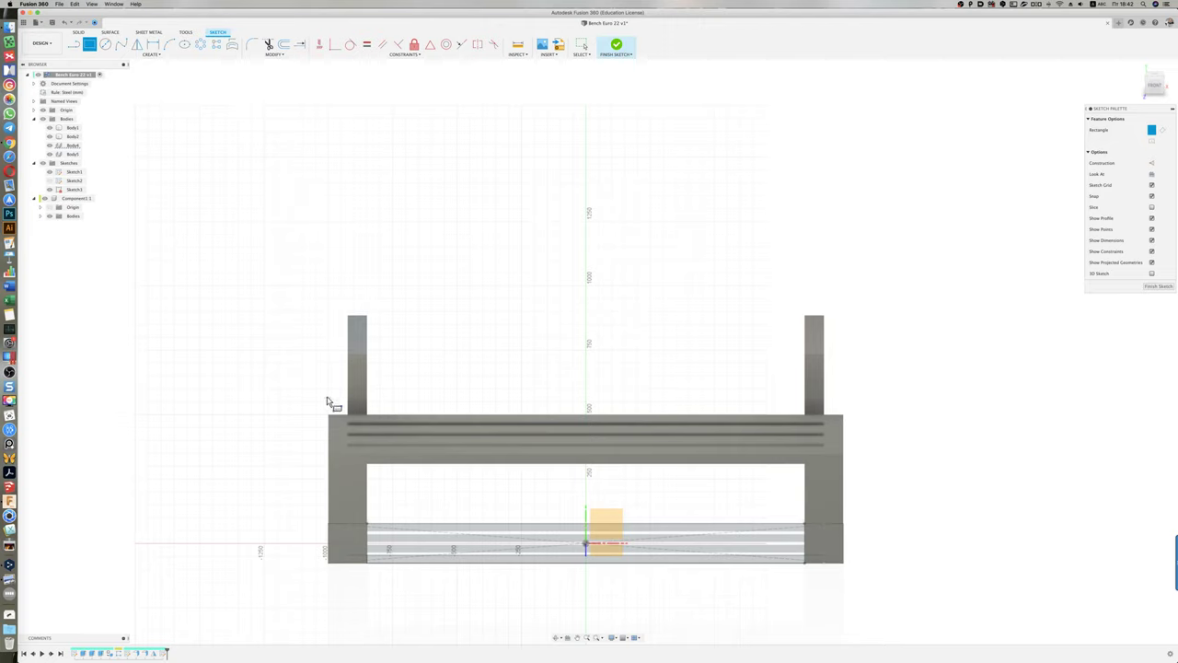
# Step: Draw a 70 mm tall rectangle from above the left support across both support tops
pyautogui.click(329, 315)
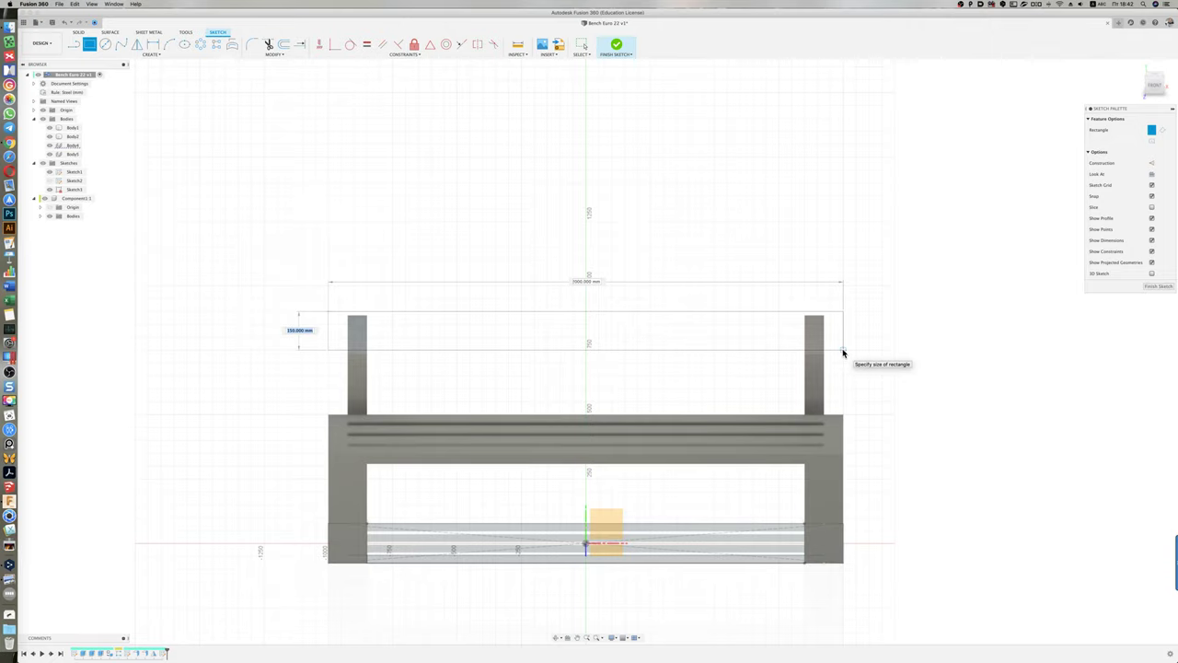
pyautogui.write('75')
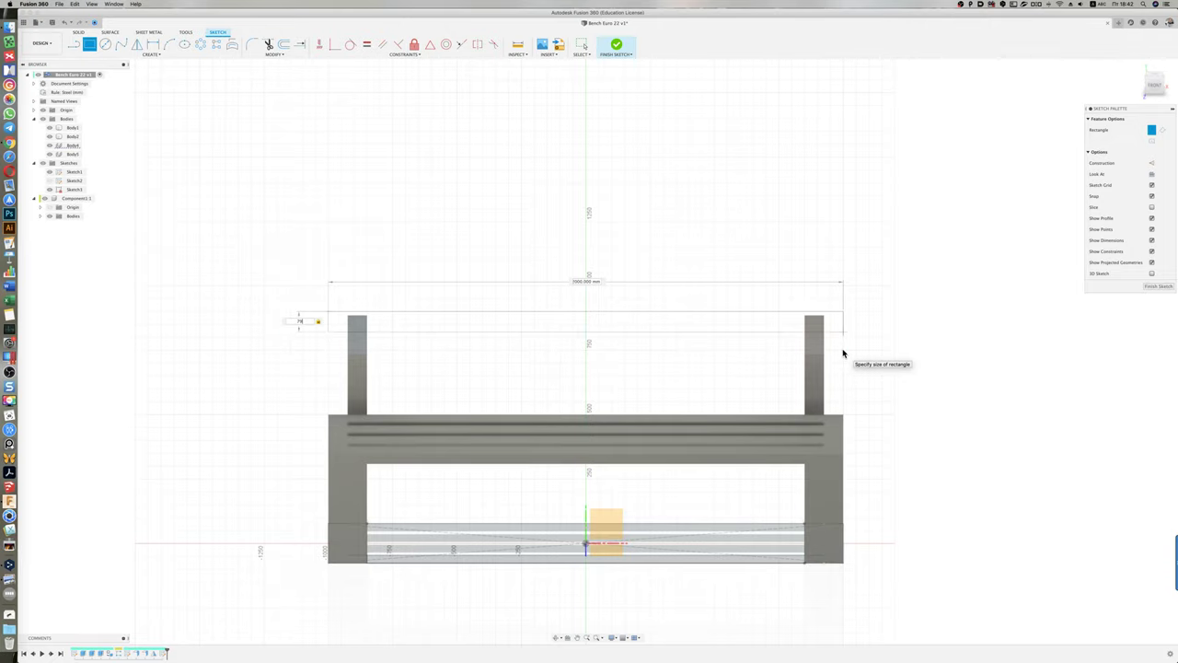
pyautogui.press('BackSpace')
pyautogui.write('0')
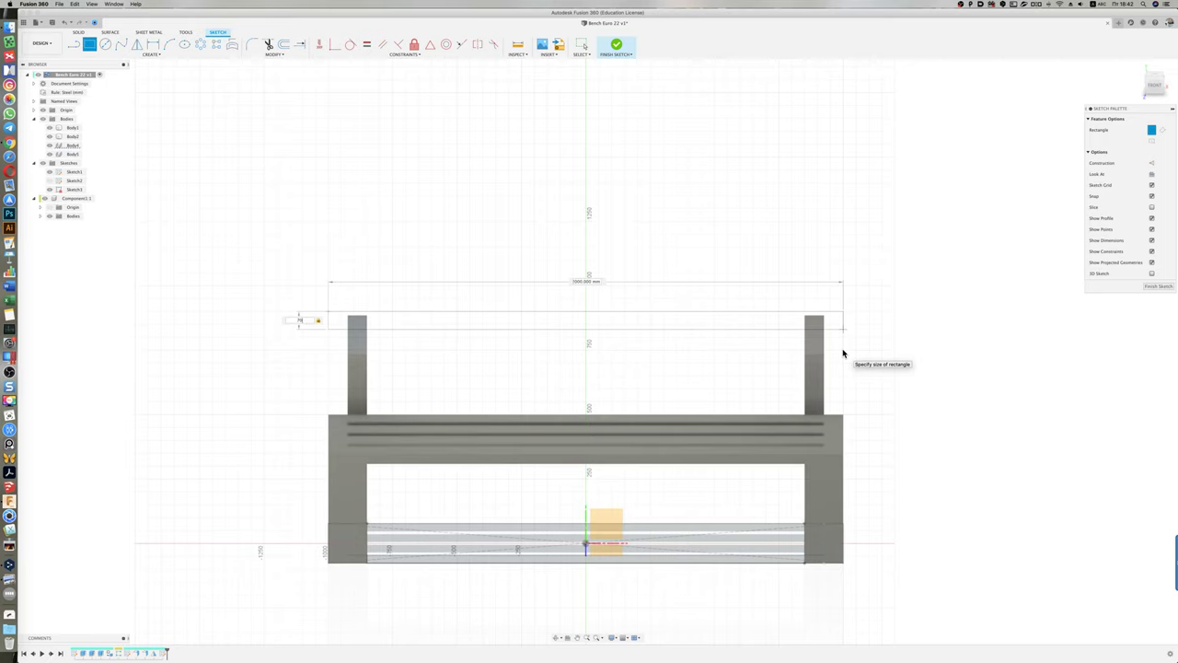
pyautogui.press('Return')
pyautogui.press('Escape')
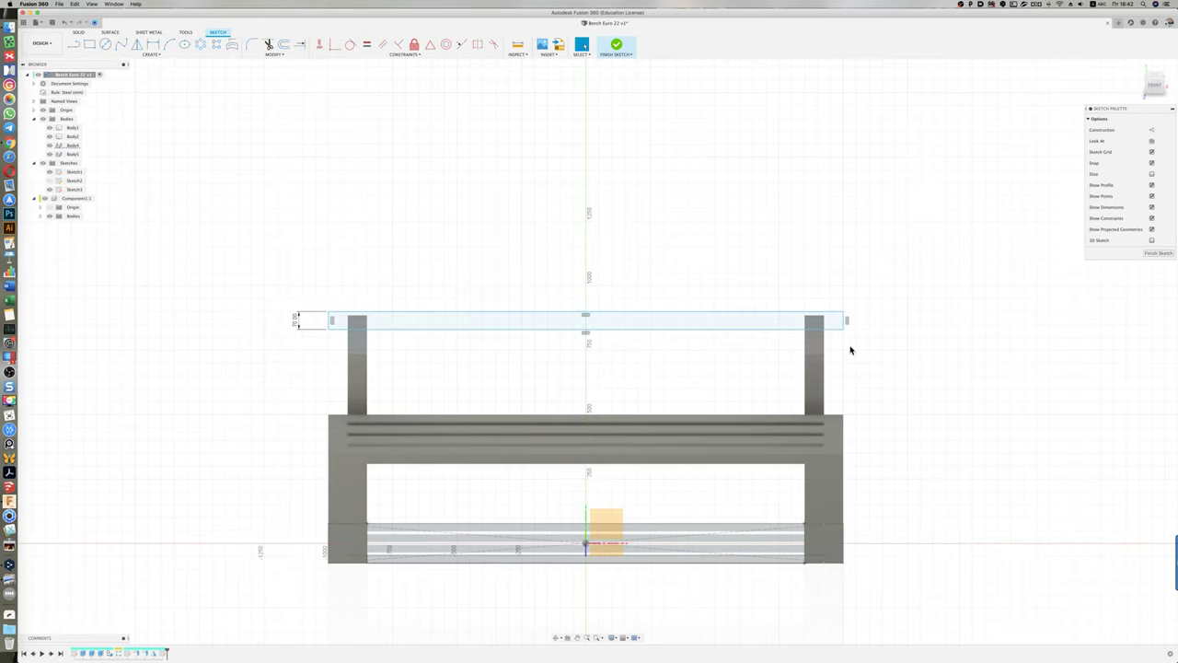
# Step: Make the rectangle's top line collinear with the support's edge
pyautogui.click(591, 316)
pyautogui.click(461, 44)
pyautogui.click(566, 316)
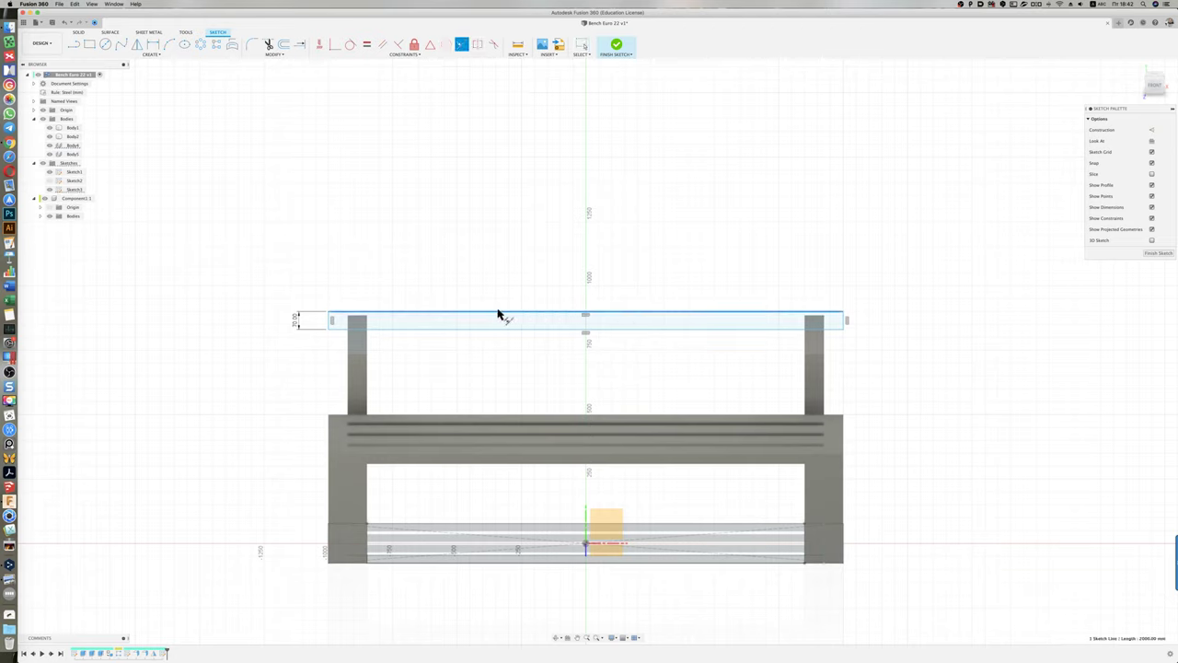
pyautogui.click(358, 320)
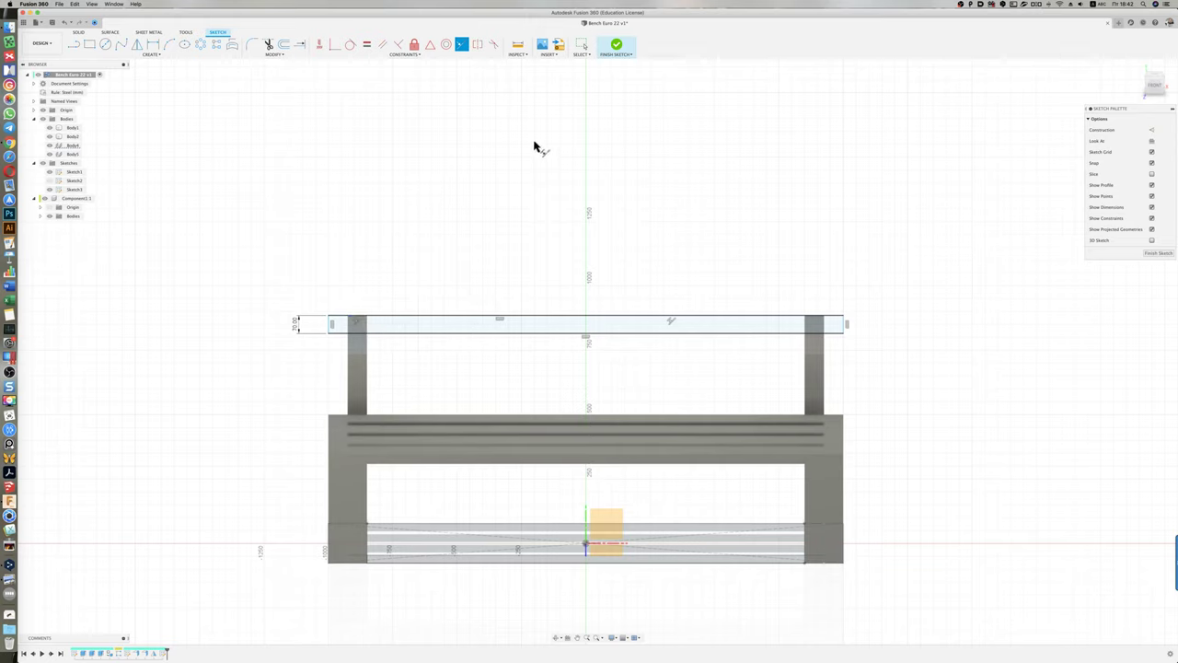
pyautogui.press('Escape')
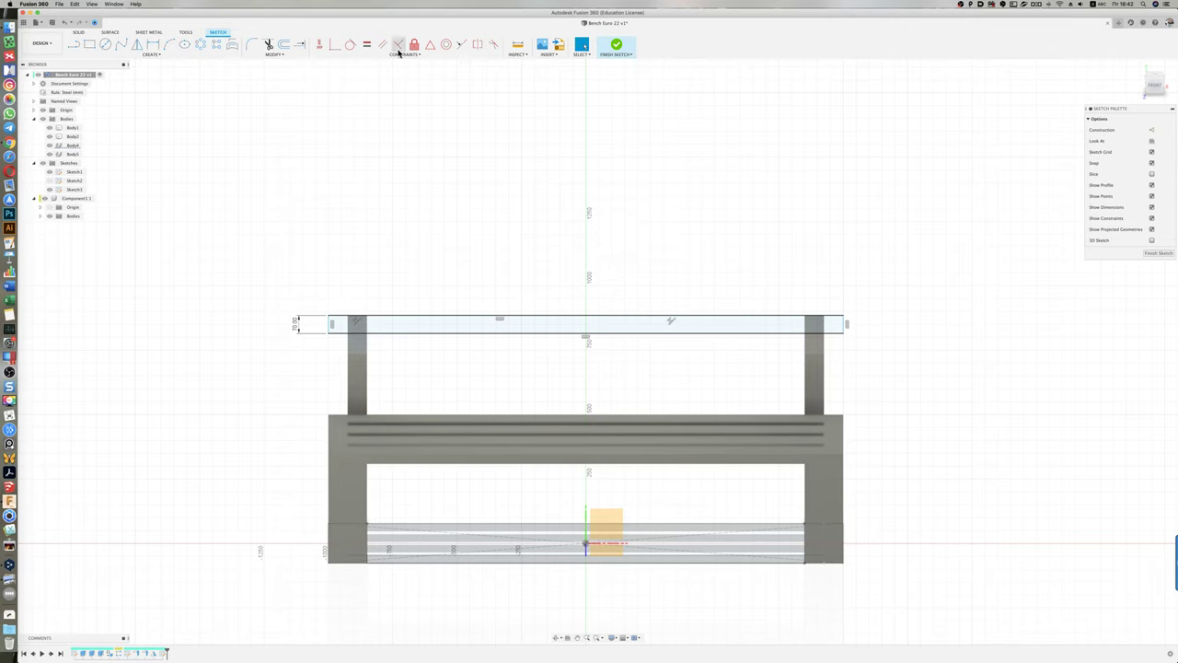
# Step: Align the rectangle's left edge with the left support and drag its right edge onto the right support
pyautogui.click(463, 46)
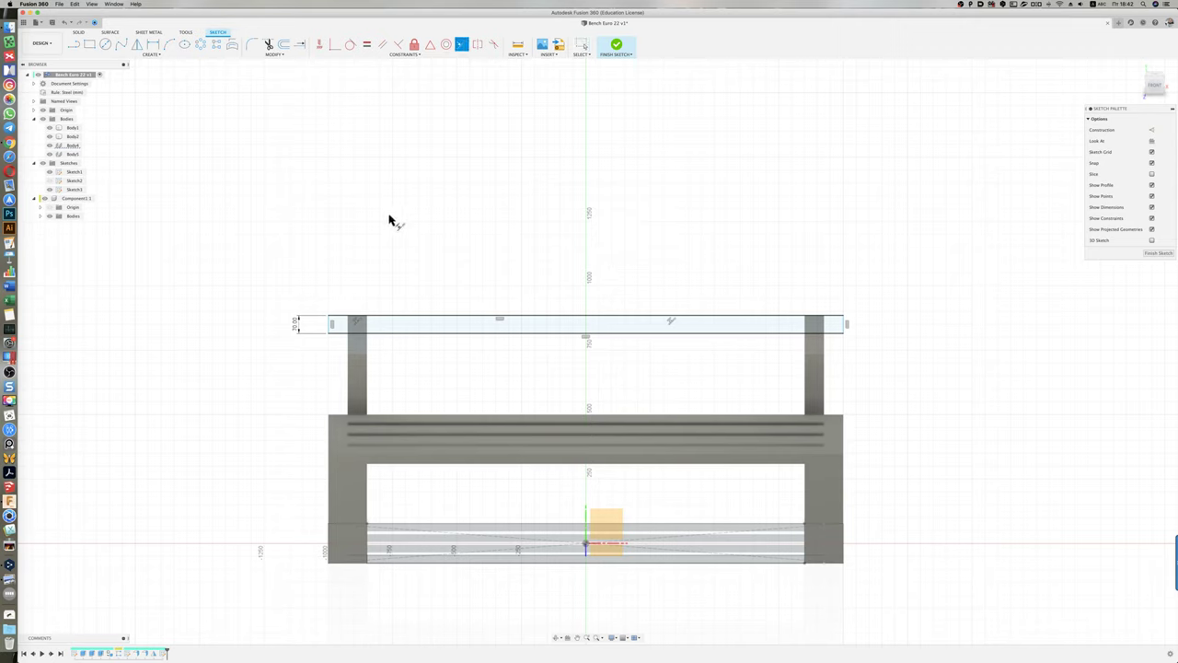
pyautogui.click(348, 331)
pyautogui.click(347, 332)
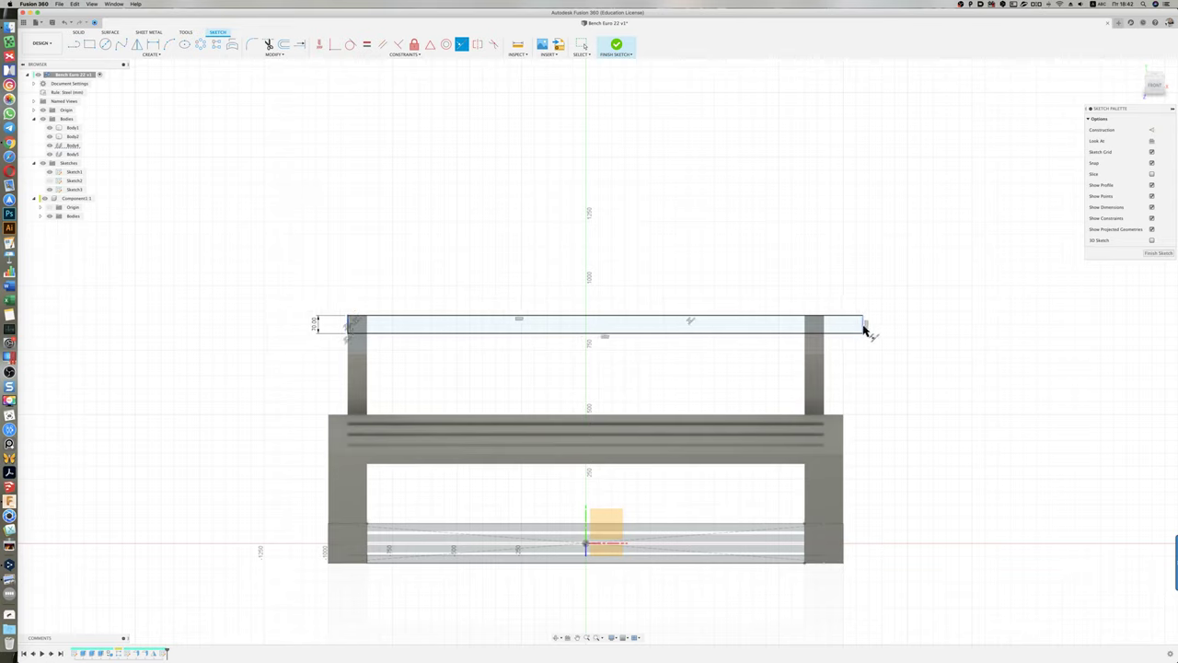
pyautogui.moveTo(864, 329); pyautogui.dragTo(828, 329)
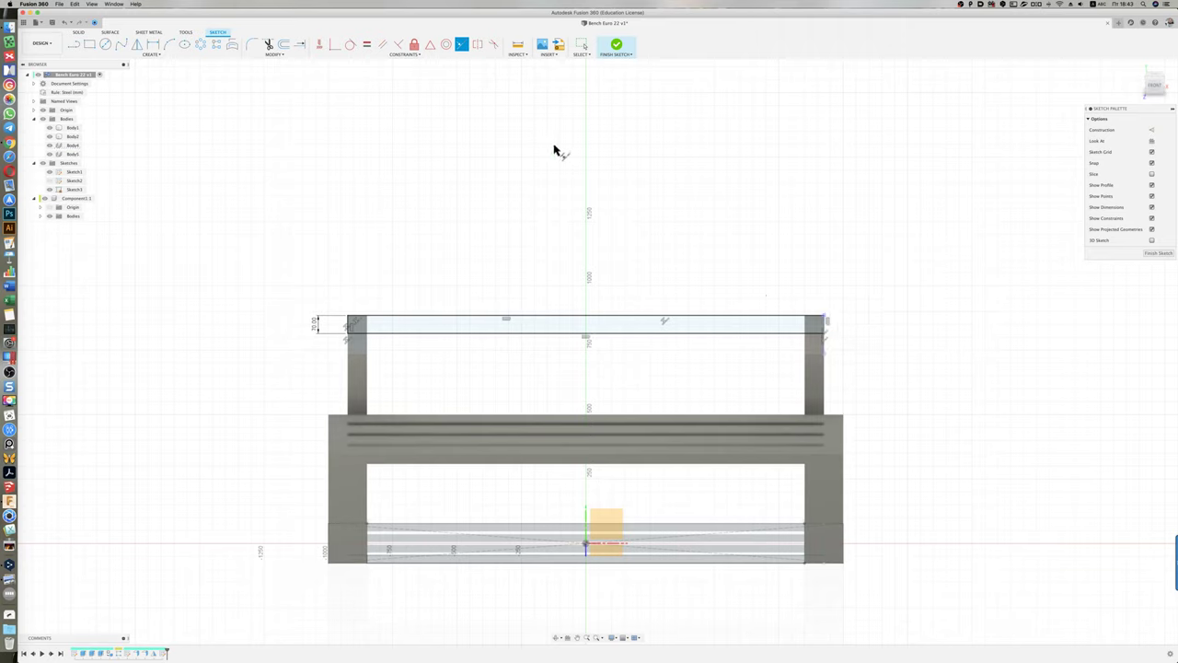
pyautogui.press('Escape')
# Step: Extrude the backrest and small left end profiles as a new component, Component2:1
pyautogui.press('e')
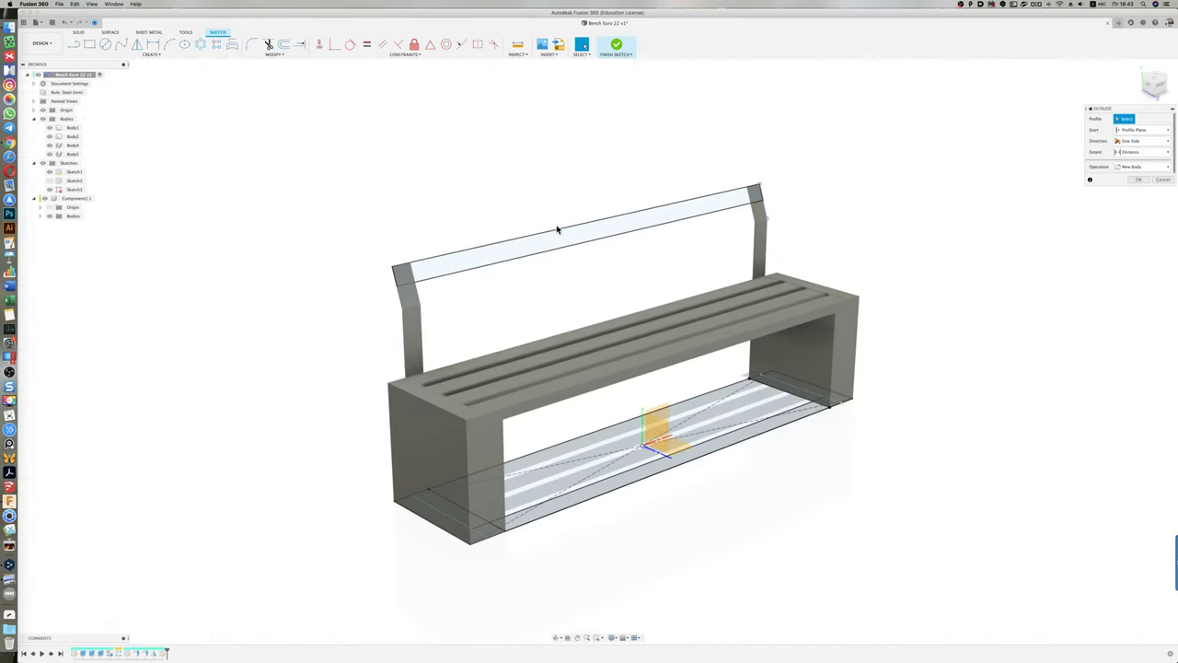
pyautogui.click(553, 241)
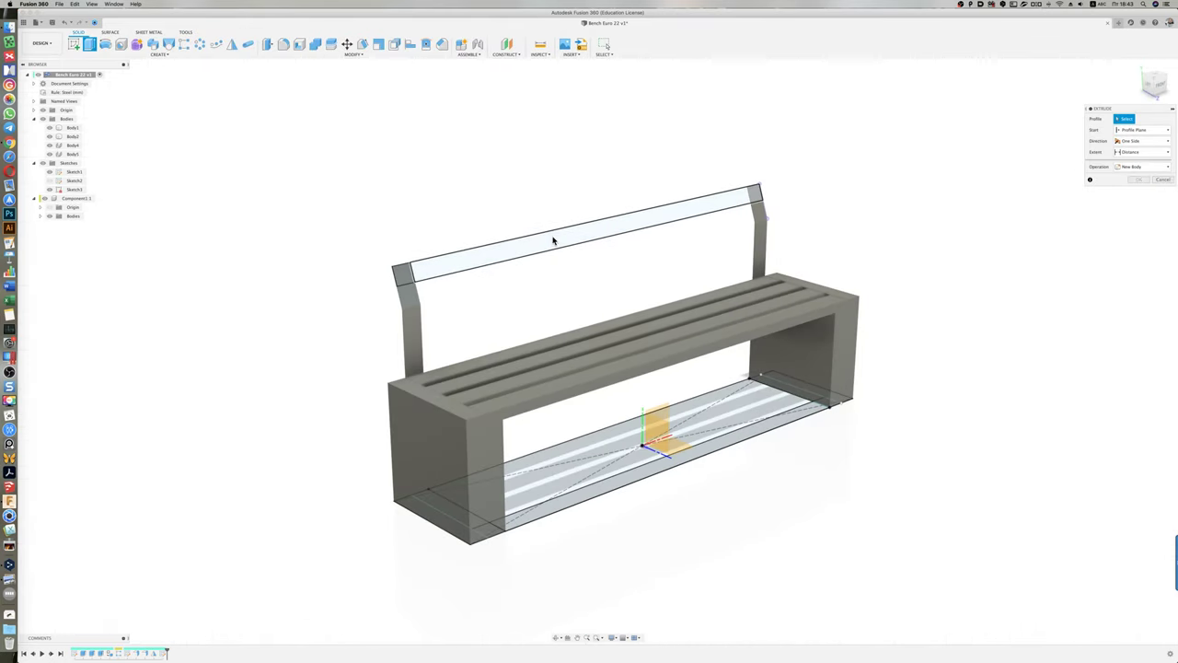
pyautogui.click(407, 273)
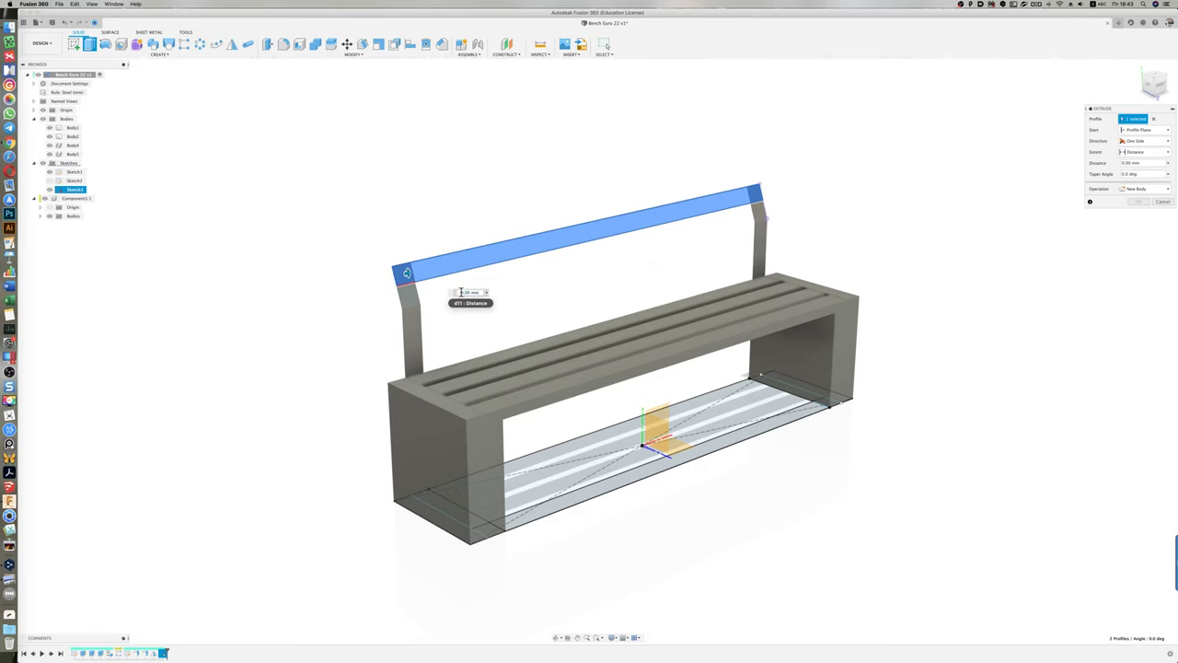
pyautogui.write('50')
pyautogui.keyDown('shift'); pyautogui.moveTo(565, 295); pyautogui.dragTo(599, 293, button='middle'); pyautogui.keyUp('shift')
pyautogui.write('30')
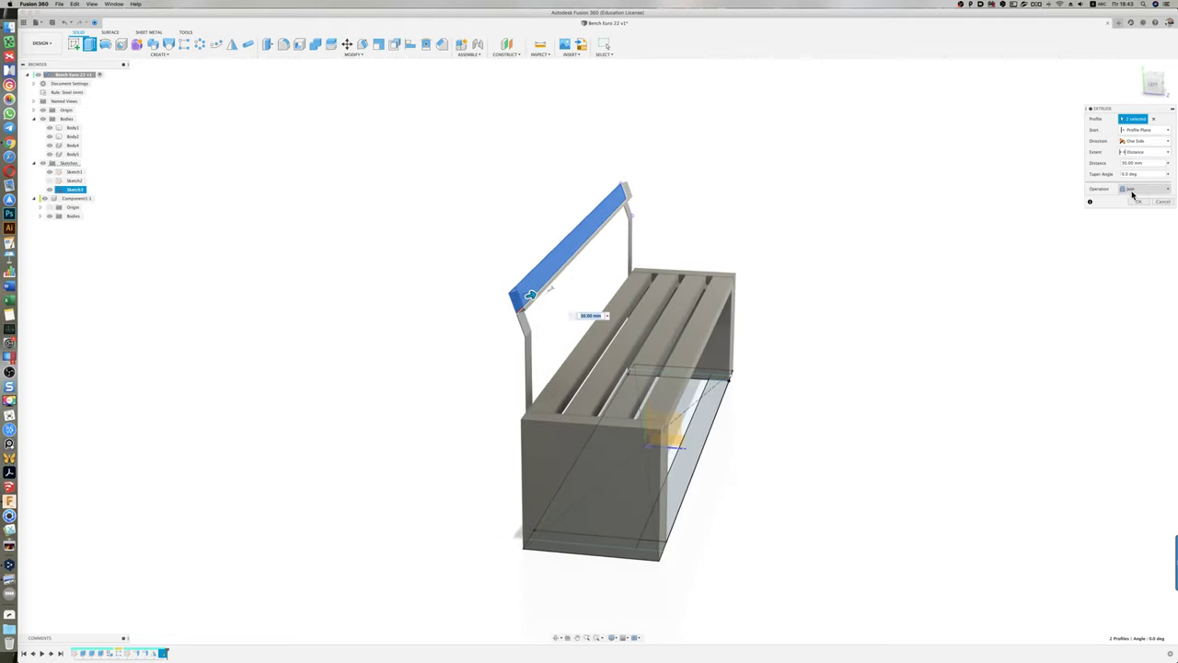
pyautogui.click(1149, 189)
pyautogui.click(1140, 226)
pyautogui.click(1138, 202)
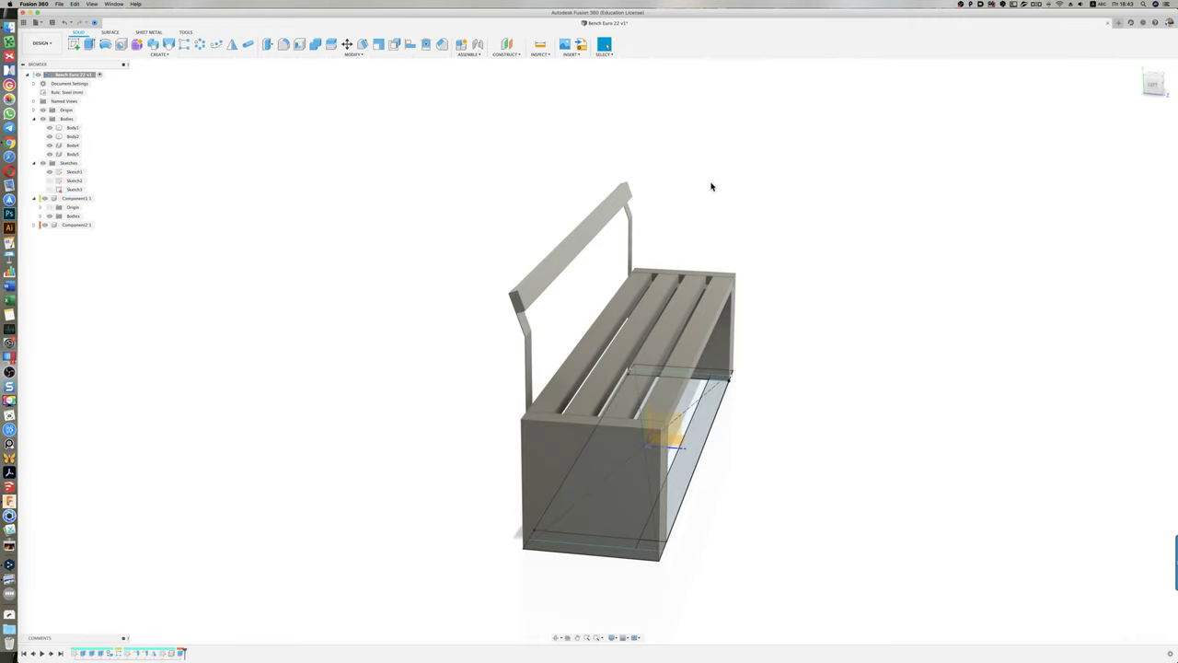
# Step: Pattern the backrest board along the upright's edge into two slats spaced 90 mm apart
pyautogui.moveTo(711, 187)
pyautogui.keyDown('shift'); pyautogui.mouseDown(button='middle')
pyautogui.moveTo(724, 186)
pyautogui.moveTo(710, 181)
pyautogui.mouseUp(button='middle'); pyautogui.keyUp('shift')
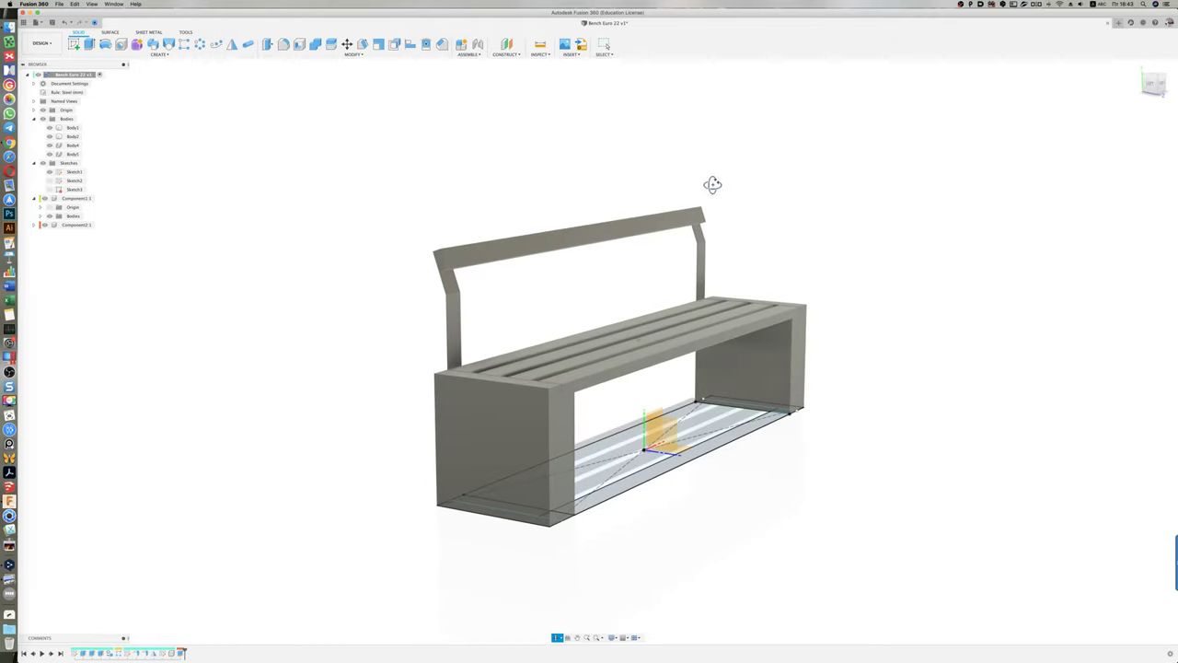
pyautogui.click(217, 46)
pyautogui.click(449, 262)
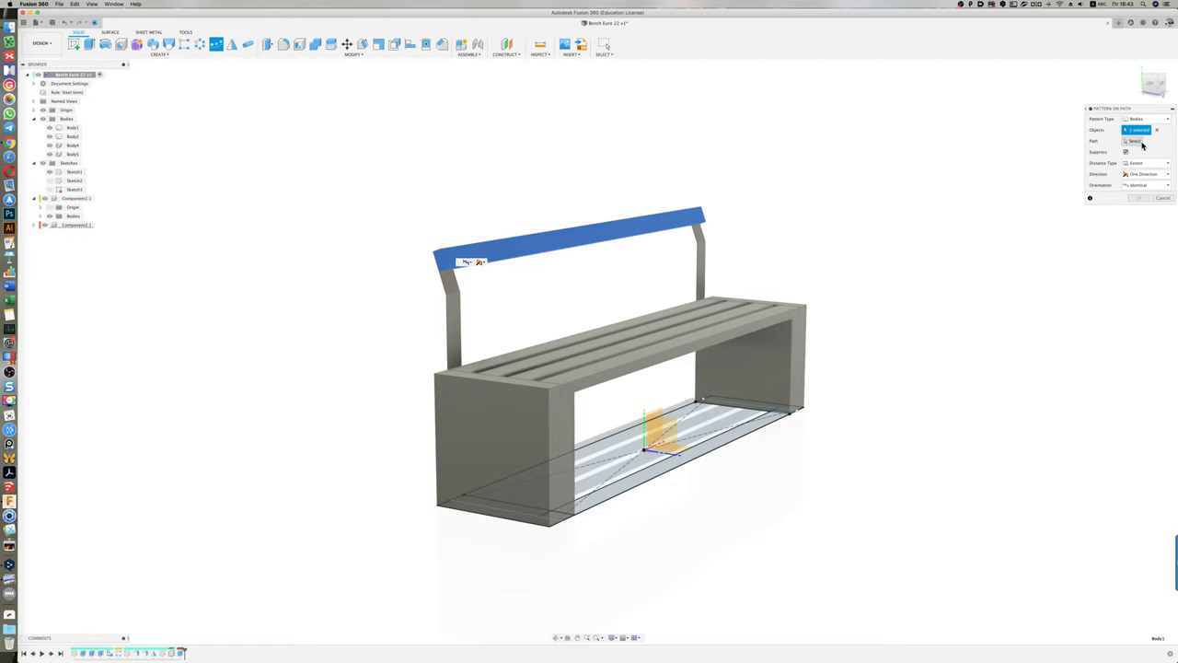
pyautogui.click(449, 287)
pyautogui.moveTo(436, 259); pyautogui.dragTo(442, 279)
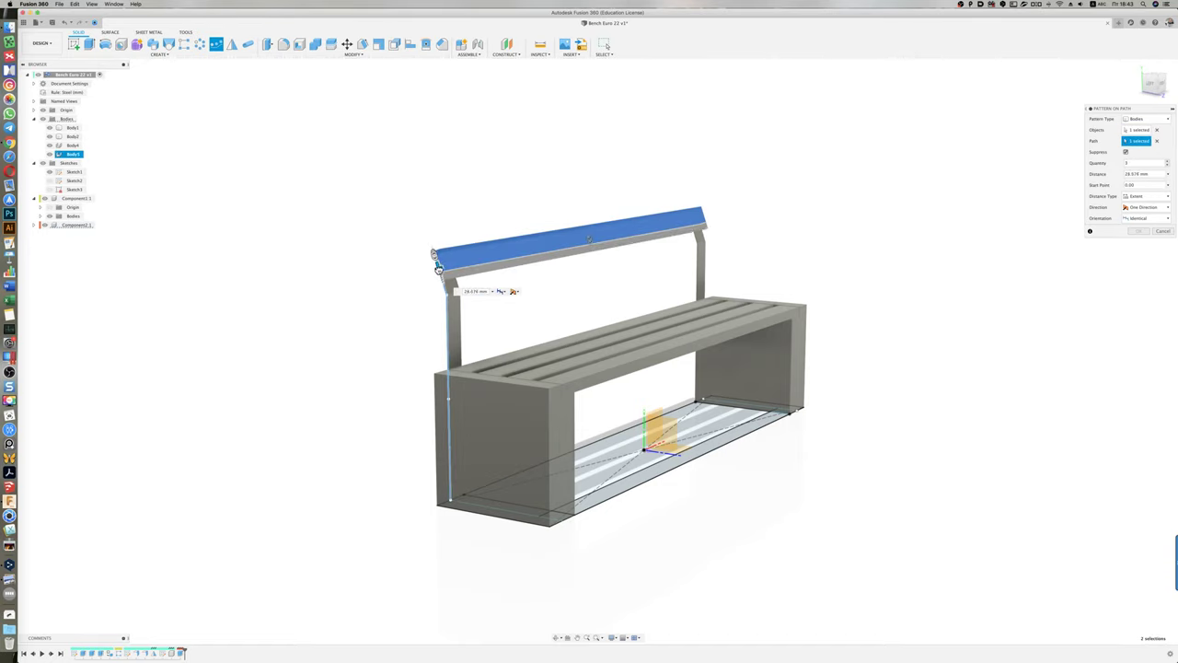
pyautogui.click(1167, 166)
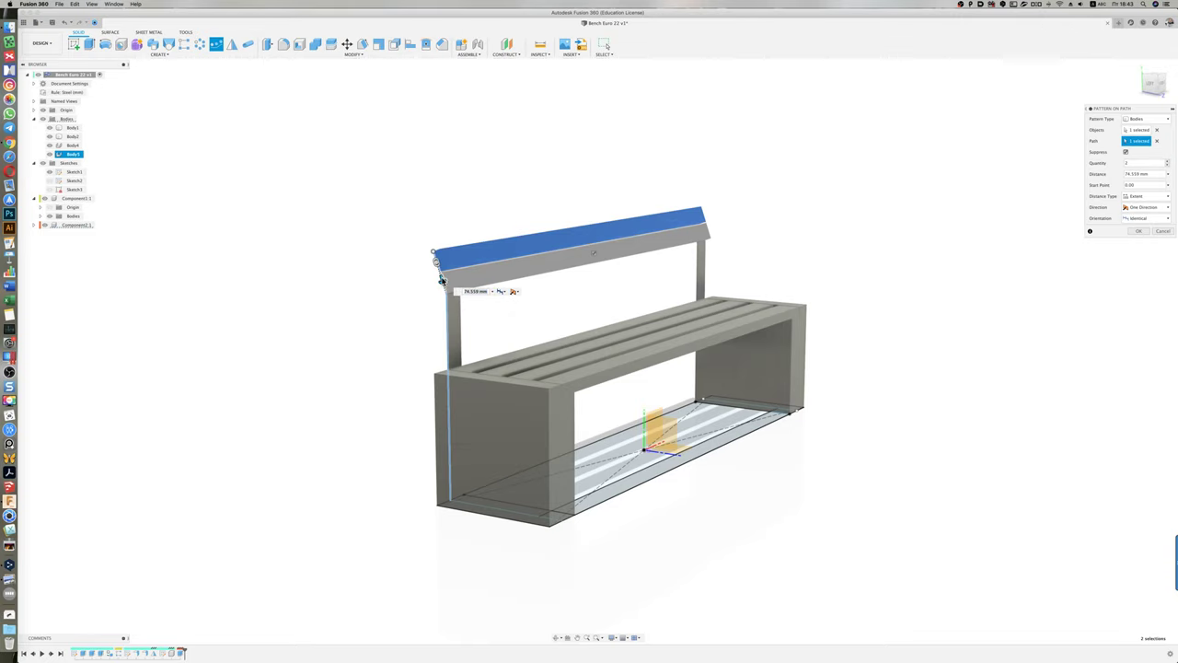
pyautogui.moveTo(442, 281); pyautogui.dragTo(443, 282)
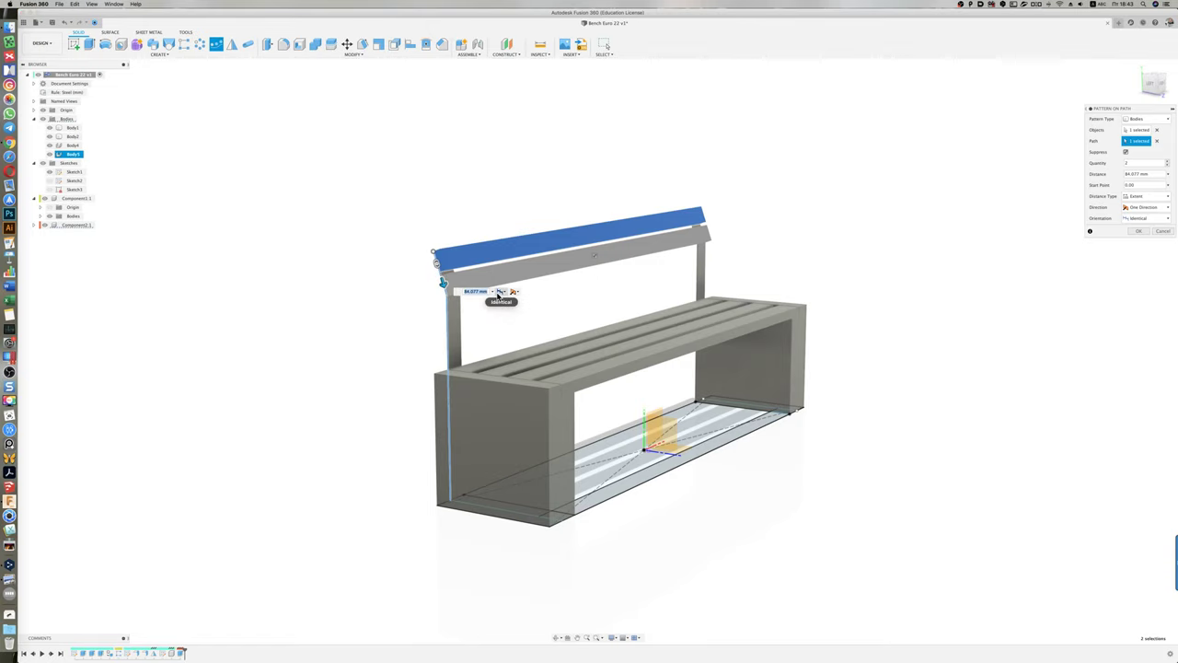
pyautogui.press('BackSpace')
pyautogui.write('80')
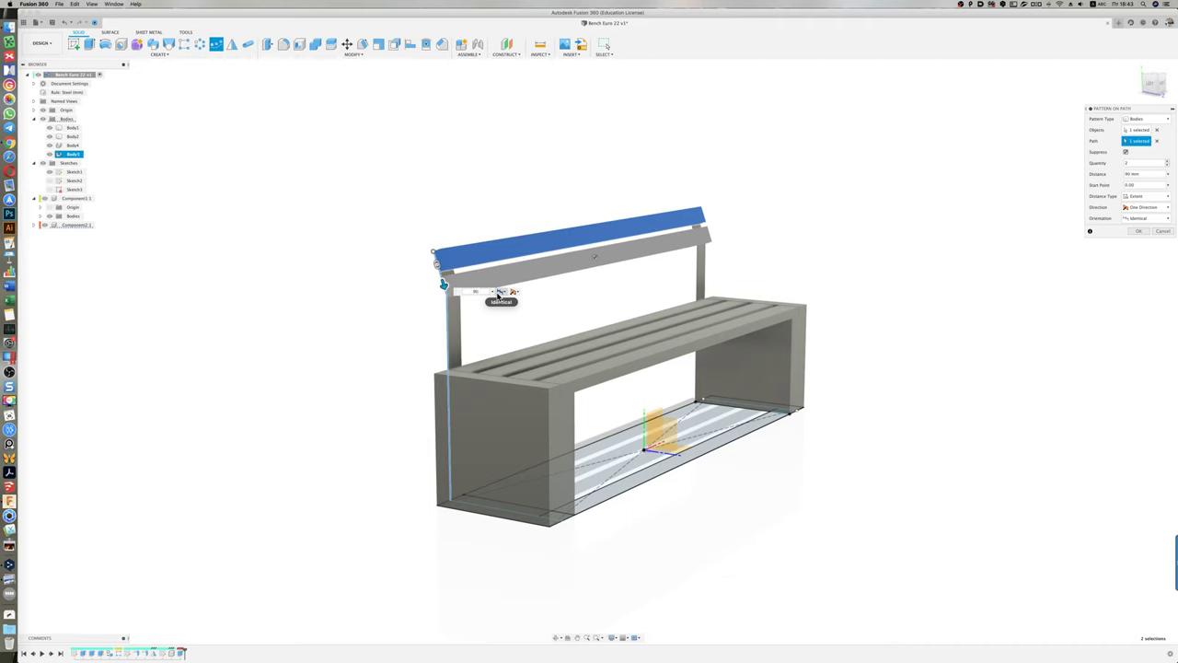
pyautogui.press('Return')
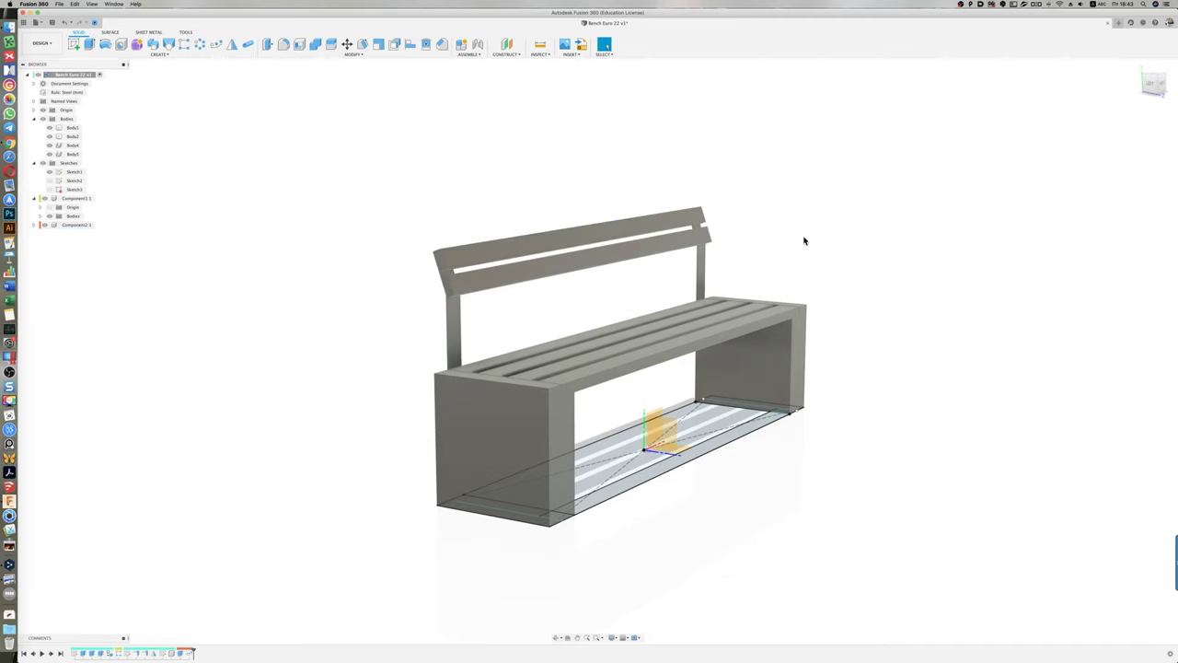
pyautogui.keyDown('shift'); pyautogui.moveTo(804, 242); pyautogui.dragTo(823, 222, button='middle'); pyautogui.keyUp('shift')
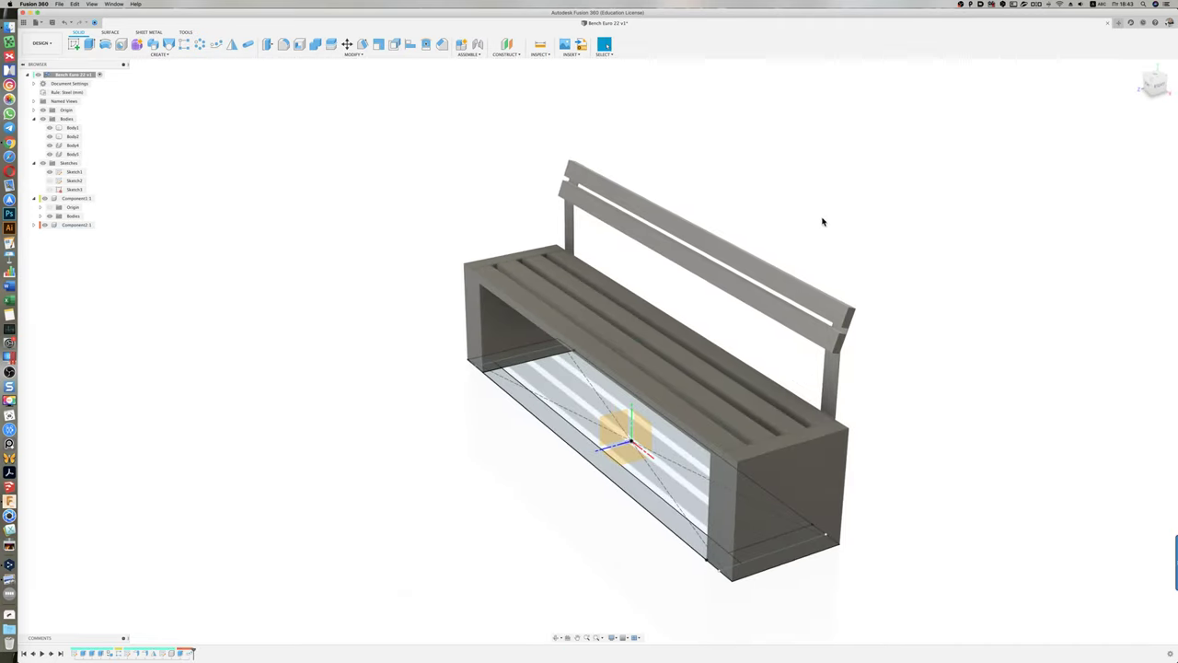
pyautogui.press('super+Tab')
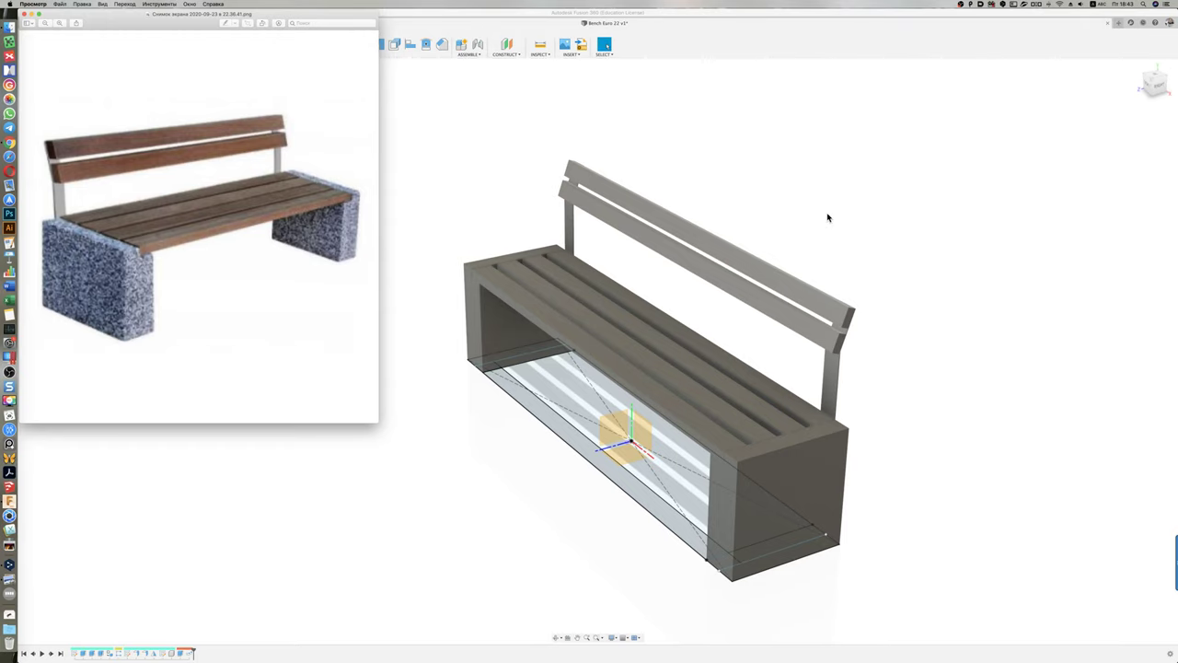
pyautogui.press('super+Tab')
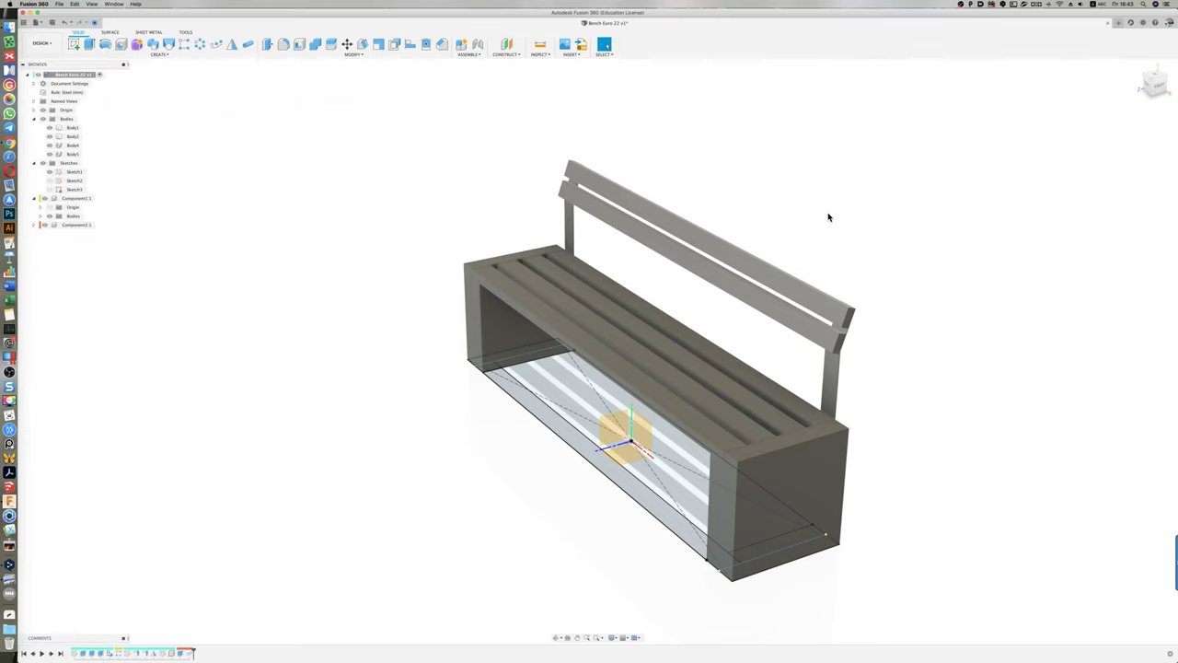
pyautogui.keyDown('shift'); pyautogui.moveTo(828, 218); pyautogui.dragTo(899, 218, button='middle'); pyautogui.keyUp('shift')
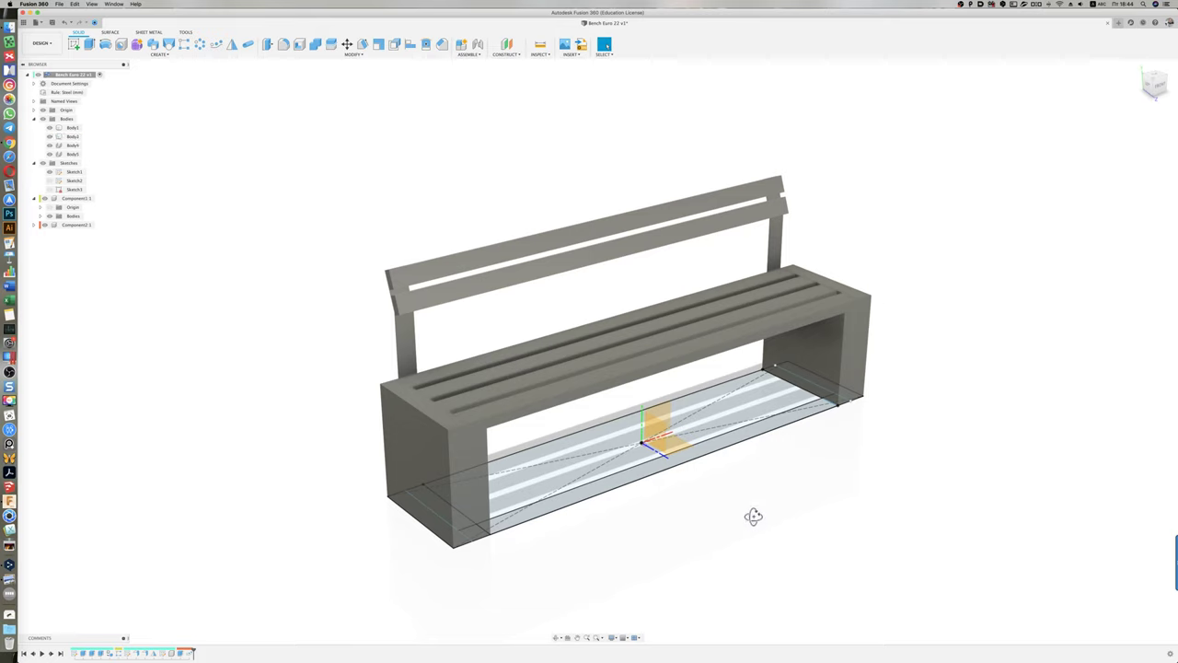
pyautogui.keyDown('shift'); pyautogui.moveTo(752, 514); pyautogui.dragTo(755, 518, button='middle'); pyautogui.keyUp('shift')
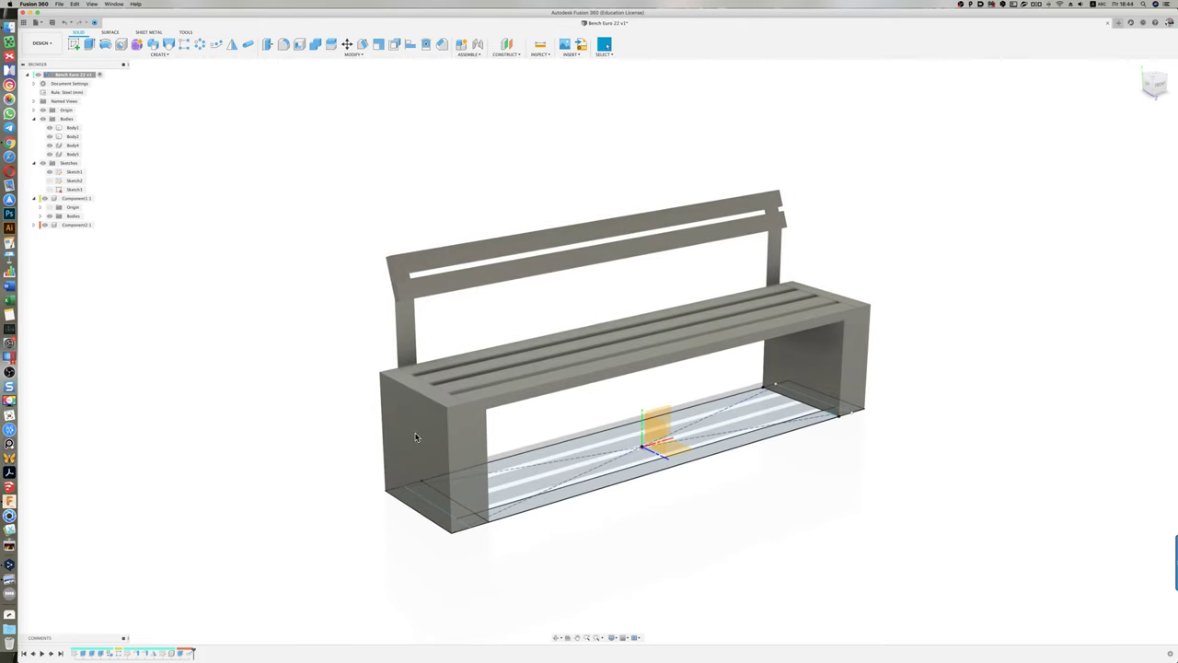
# Step: Hide both backrest uprights and fillet the seat, leg blocks and slats at 5 mm
pyautogui.click(50, 153)
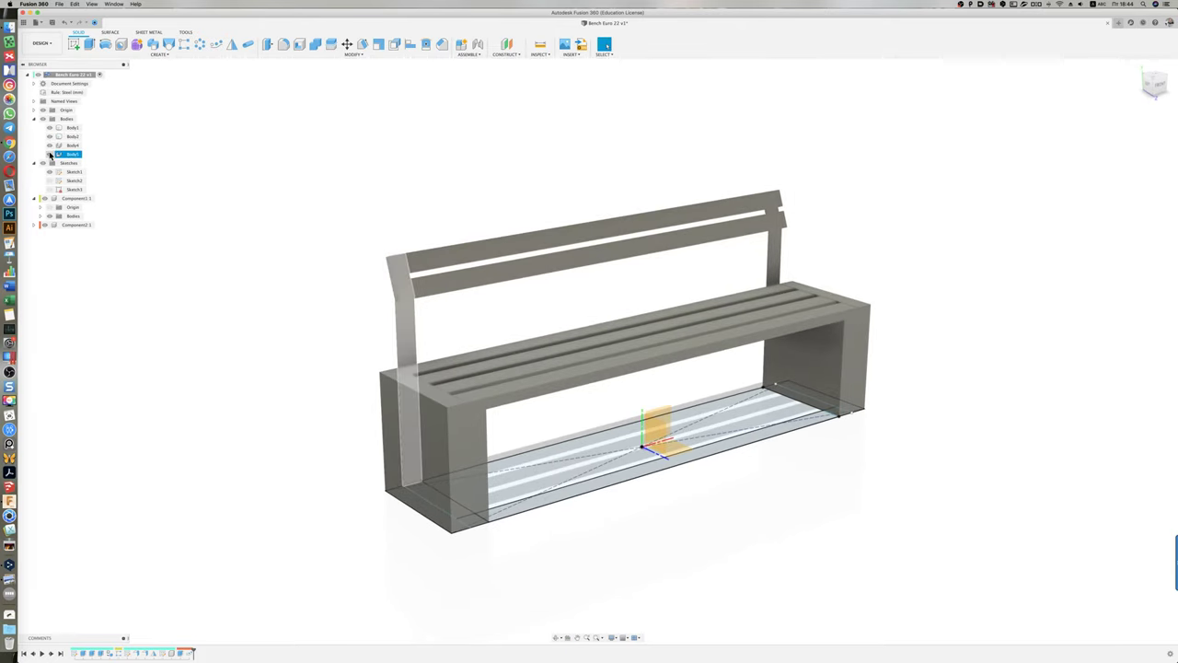
pyautogui.click(50, 145)
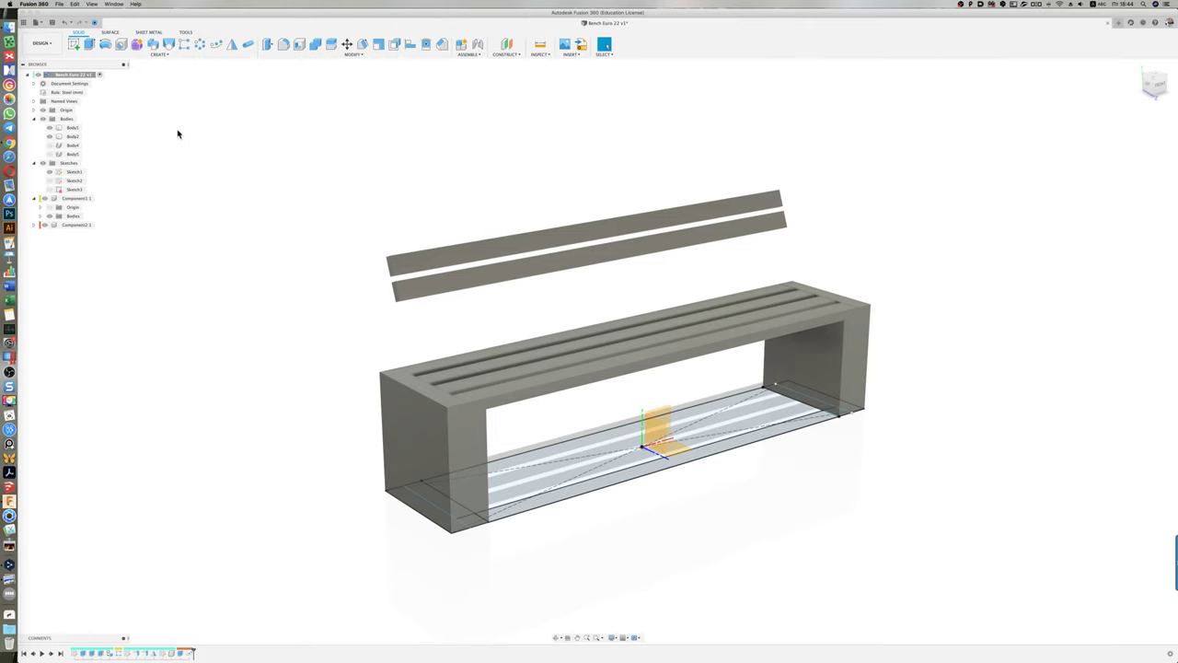
pyautogui.press('f')
pyautogui.moveTo(240, 100)
pyautogui.mouseDown()
pyautogui.moveTo(978, 599)
pyautogui.moveTo(956, 575)
pyautogui.mouseUp()
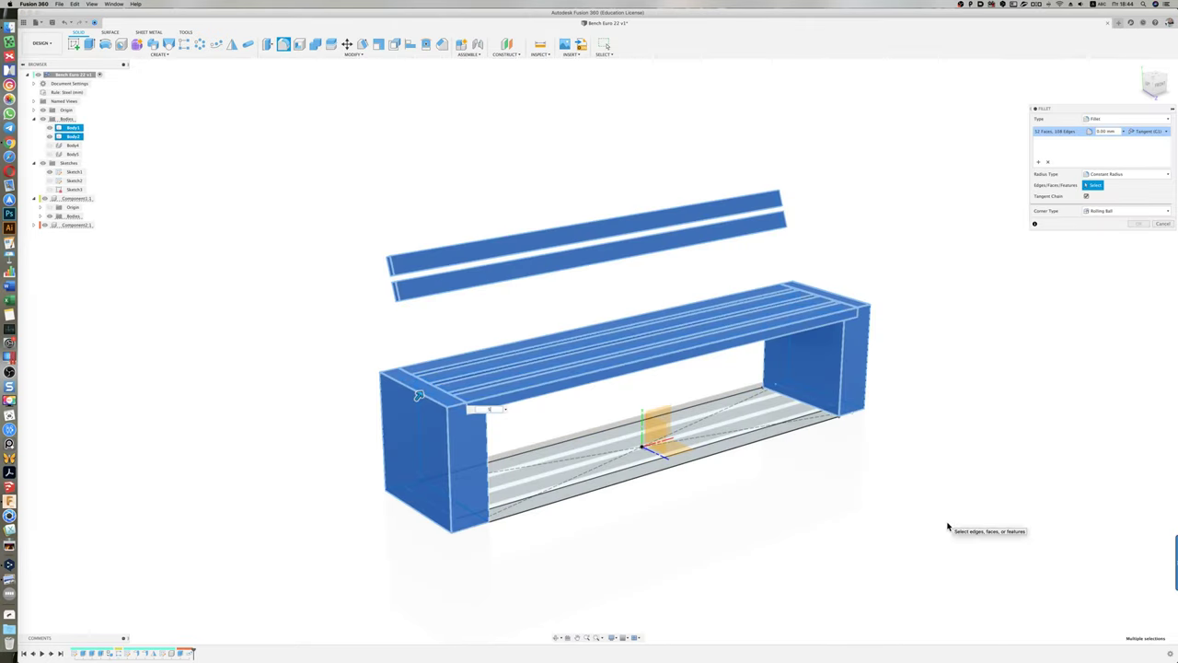
pyautogui.write('5')
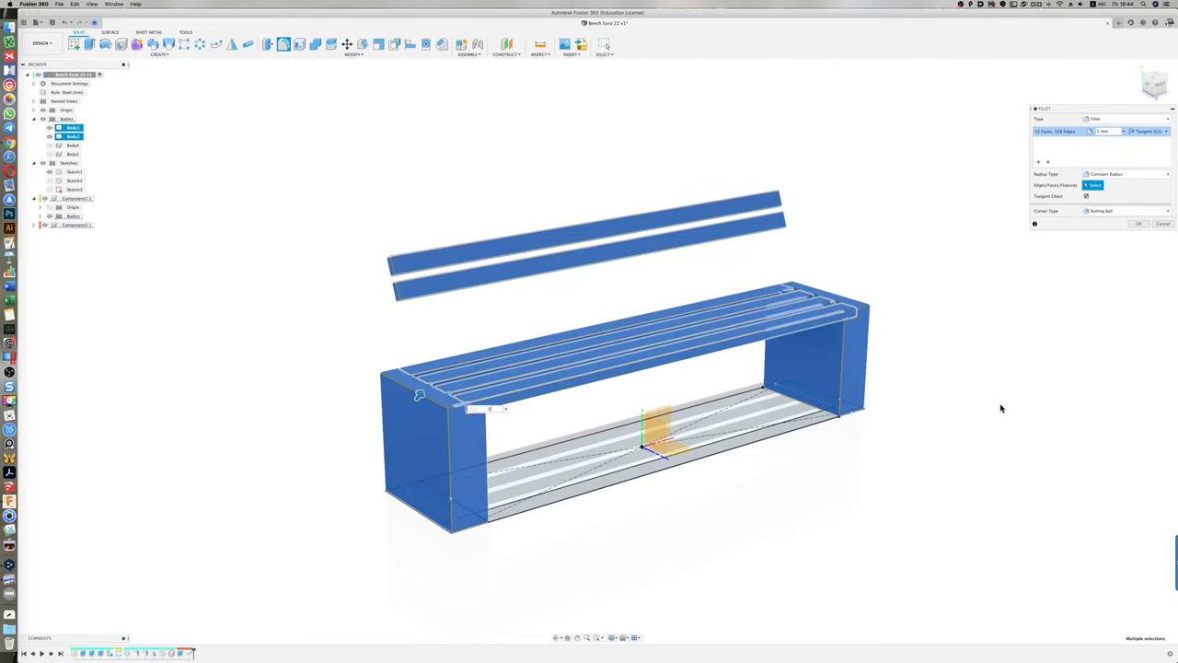
pyautogui.click(1139, 223)
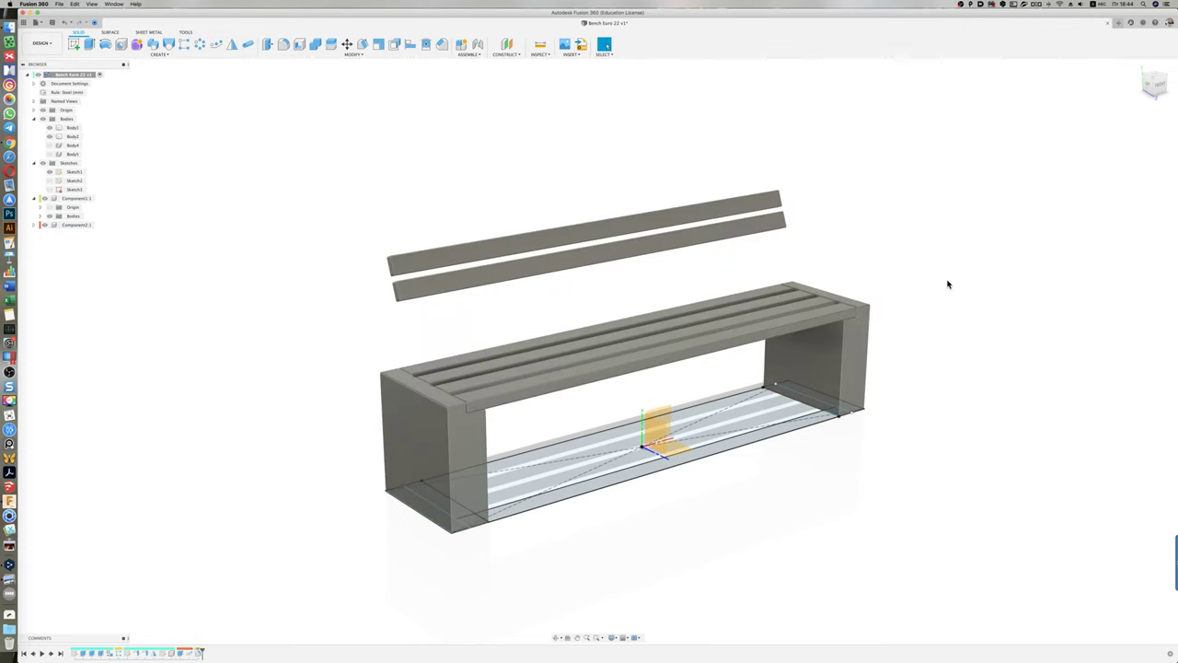
# Step: Make both backrest uprights visible again
pyautogui.keyDown('shift'); pyautogui.moveTo(955, 293); pyautogui.dragTo(934, 297, button='middle'); pyautogui.keyUp('shift')
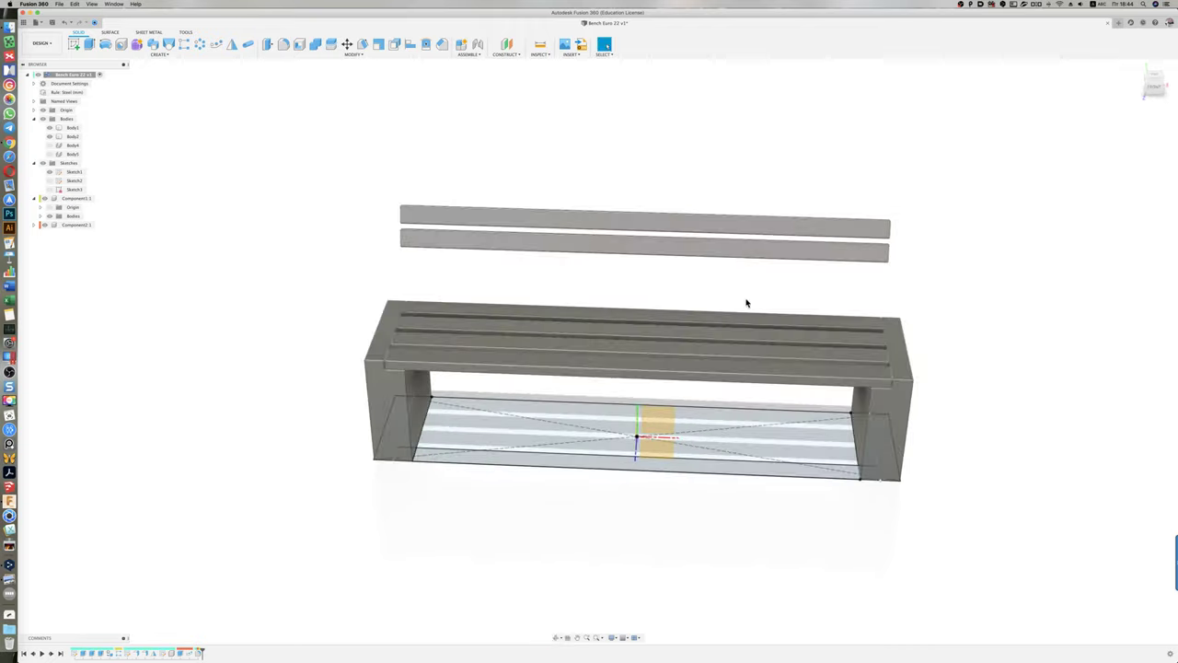
pyautogui.click(48, 146)
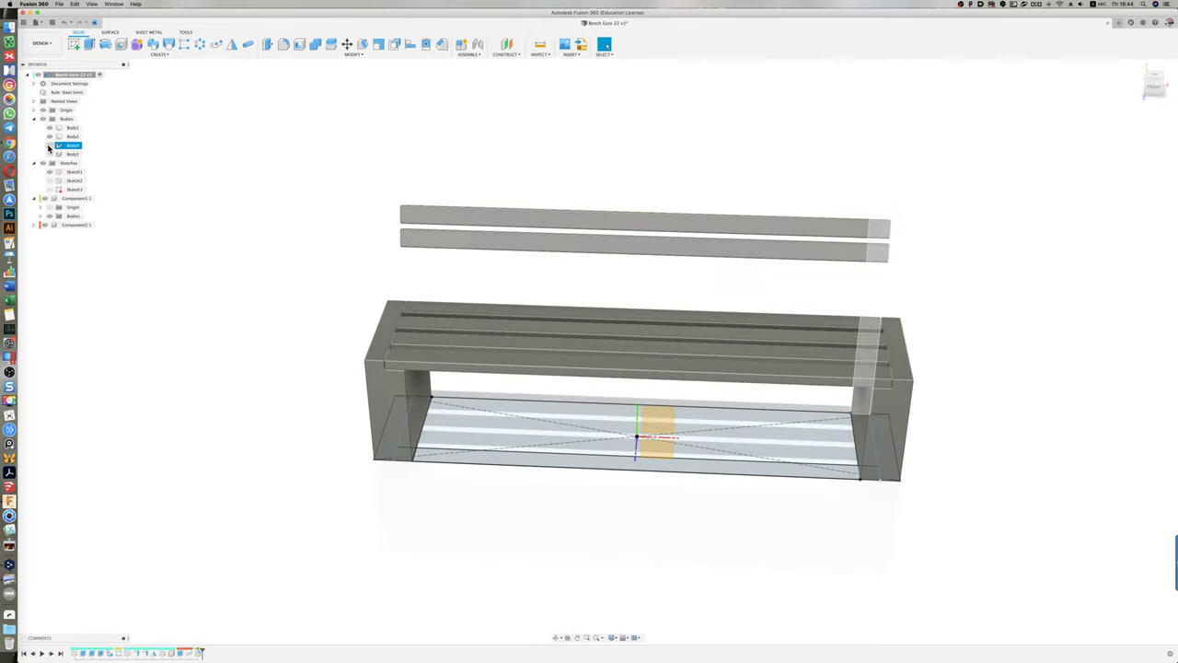
pyautogui.click(48, 146)
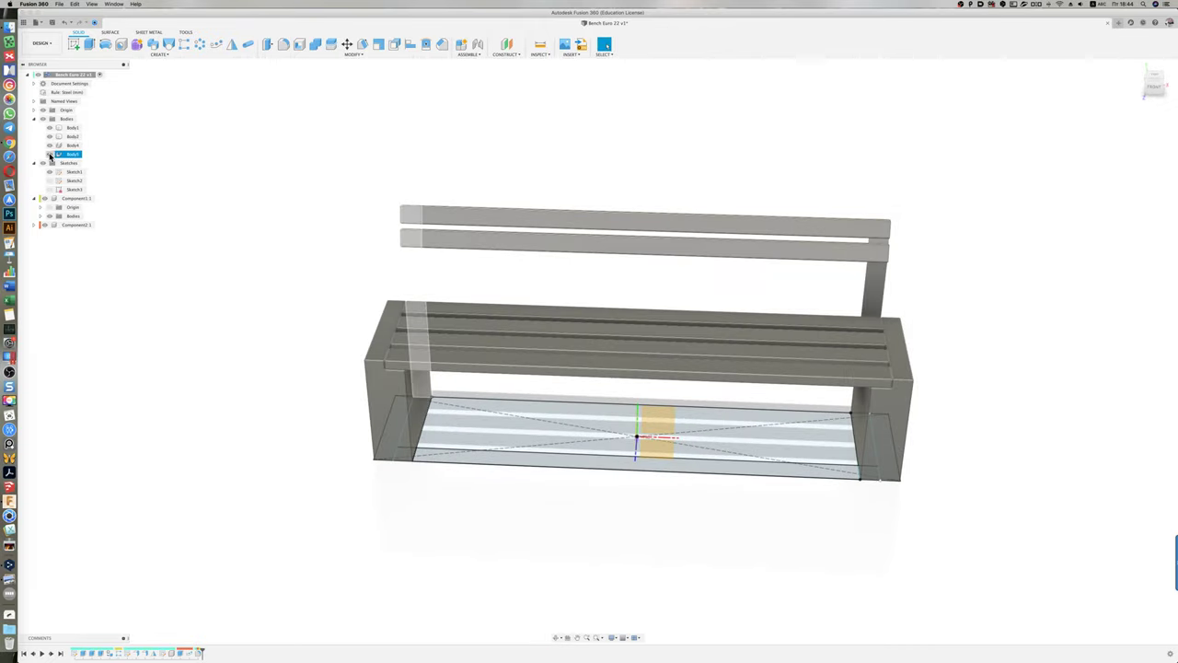
pyautogui.click(50, 154)
# Step: Fillet the edges of the left and right backrest uprights
pyautogui.press('f')
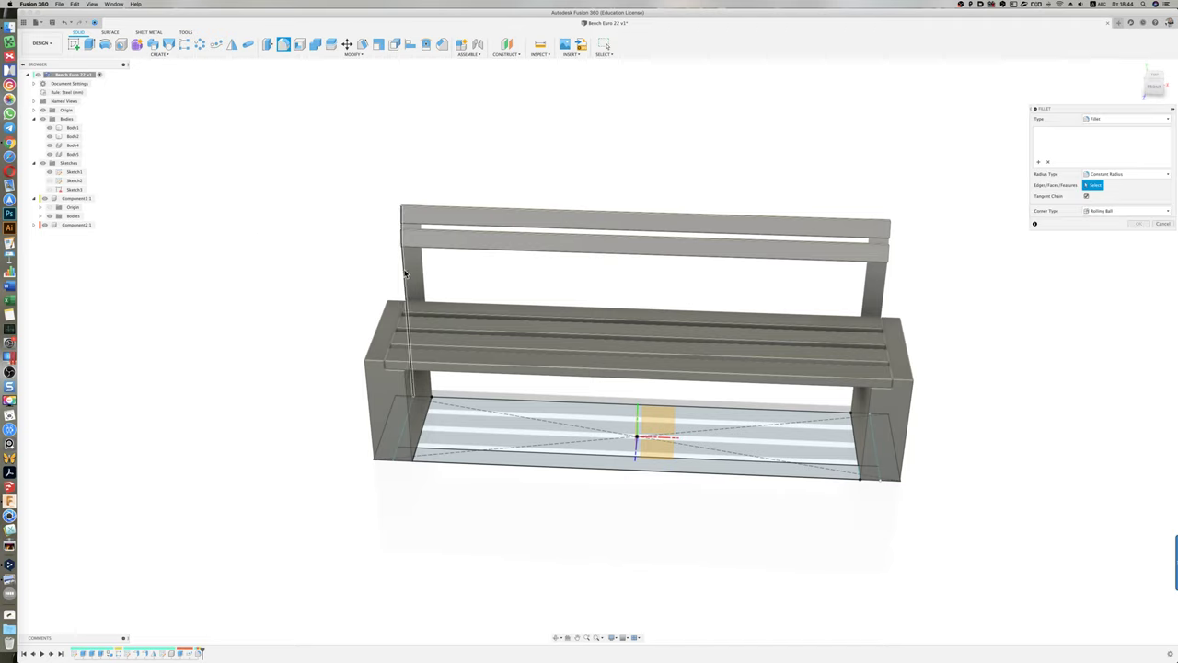
pyautogui.click(403, 267)
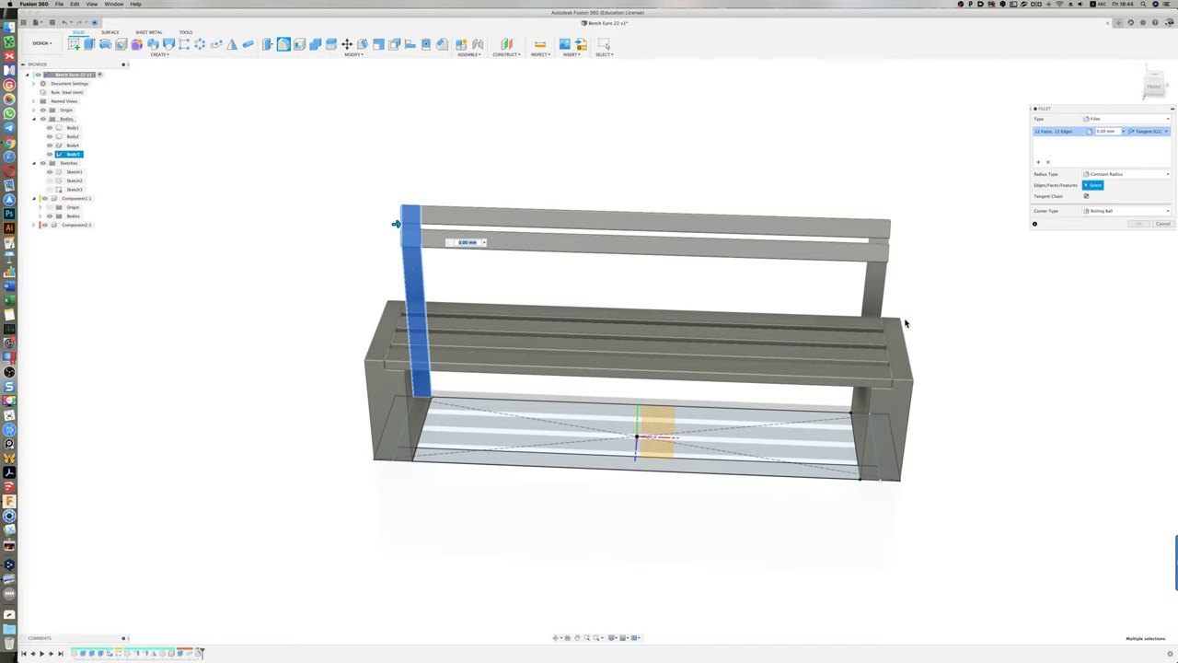
pyautogui.click(870, 287)
pyautogui.write('1')
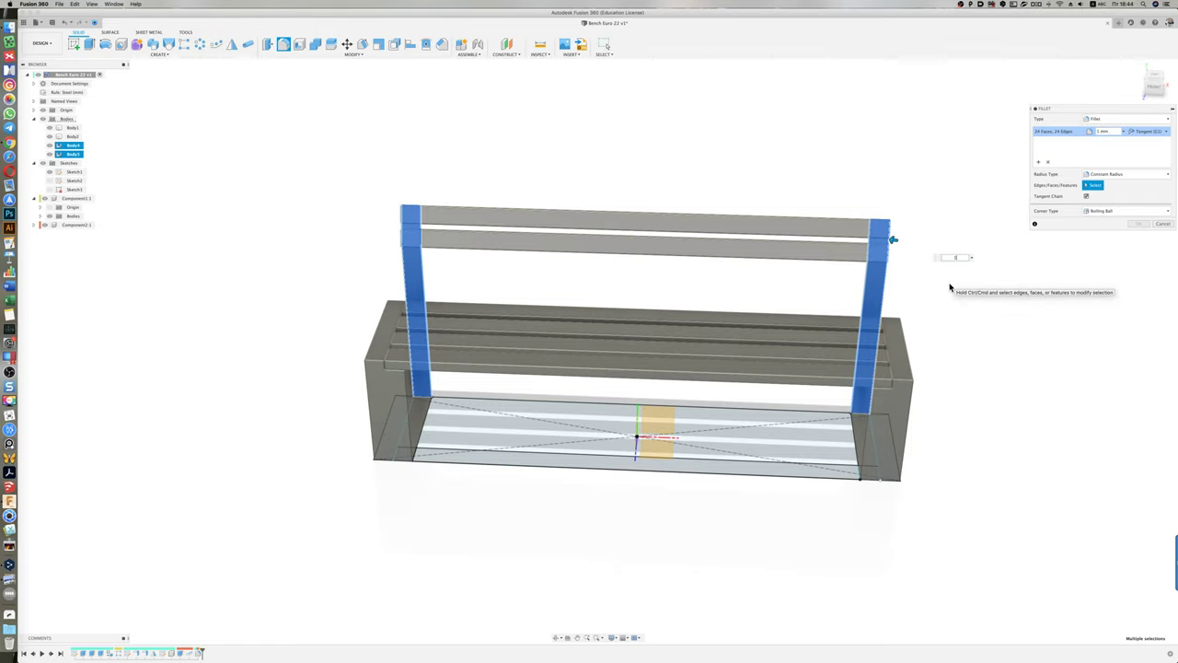
pyautogui.click(1134, 226)
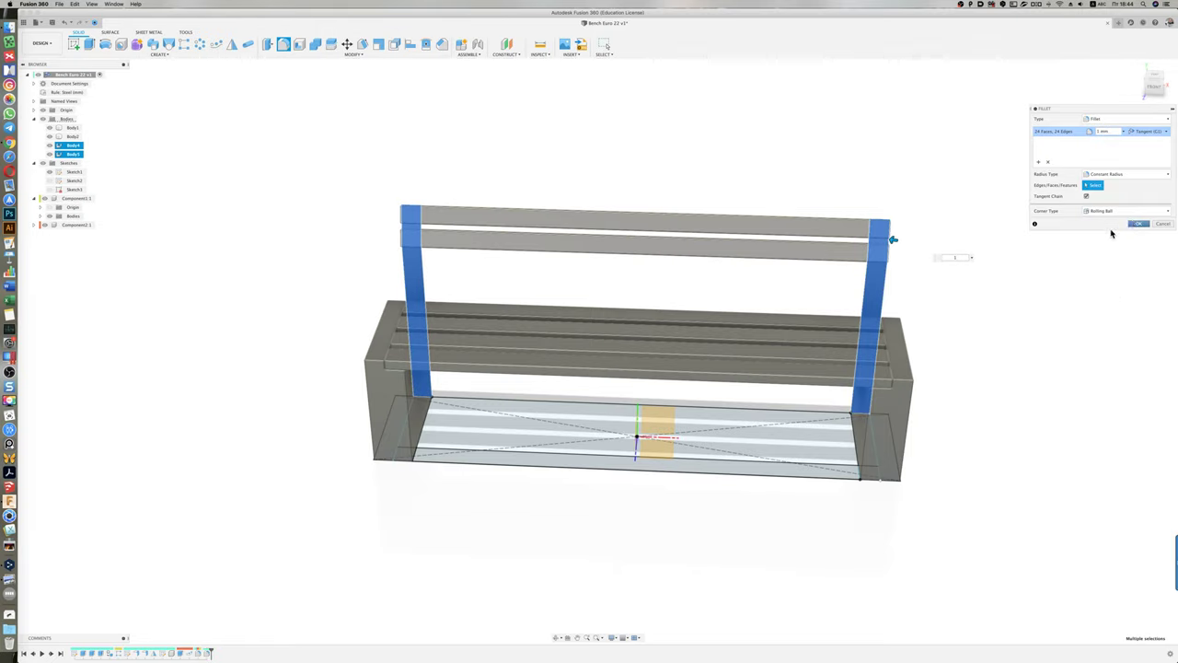
pyautogui.keyDown('shift'); pyautogui.moveTo(966, 268); pyautogui.dragTo(933, 264, button='middle'); pyautogui.keyUp('shift')
pyautogui.press('Escape')
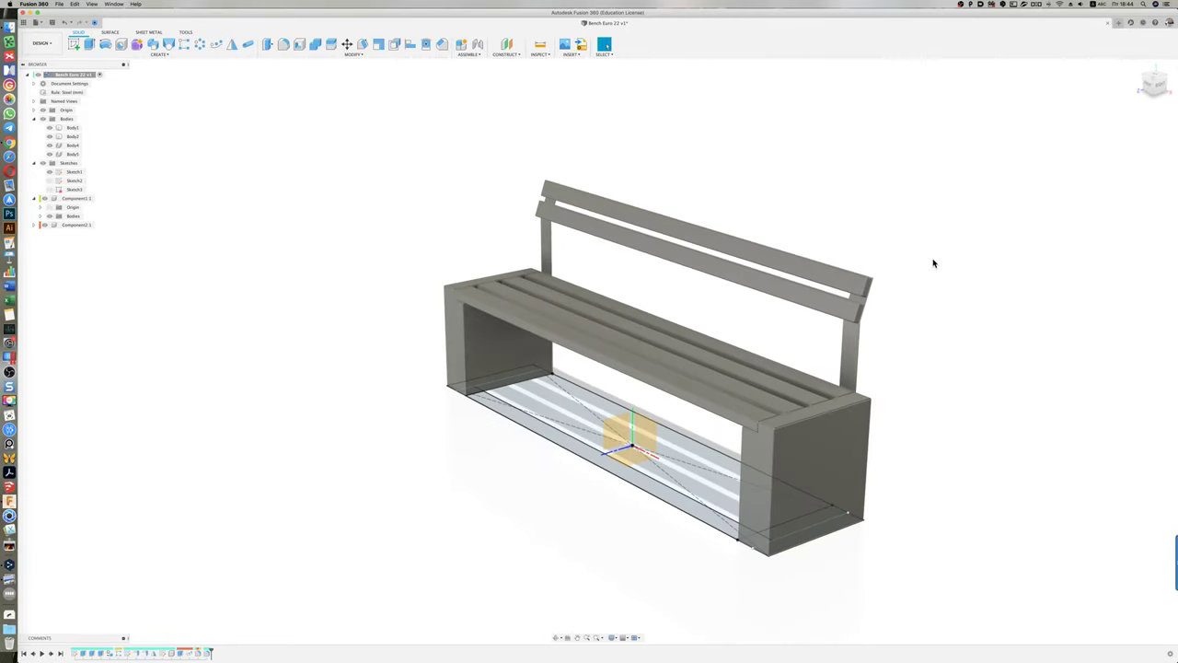
# Step: Reopen the upright's face feature, compare Profile 1 and Profile 2, and cancel without changes
pyautogui.doubleClick(136, 653)
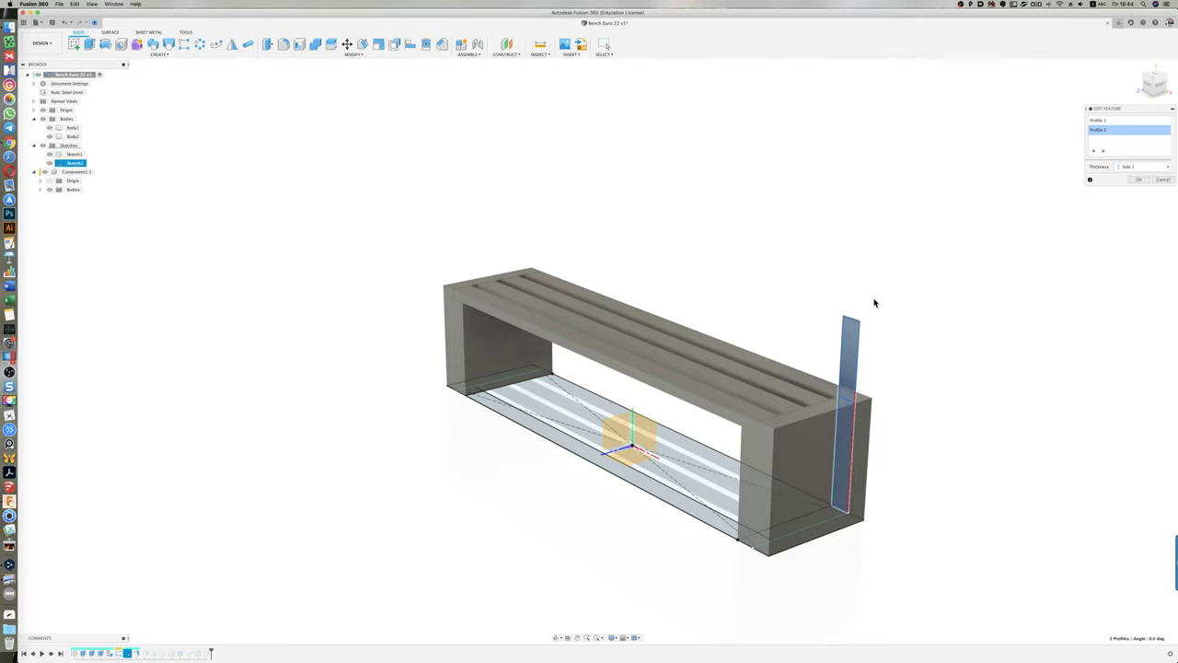
pyautogui.scroll(-2, 309, 214)
pyautogui.scroll(-2, 309, 214)
pyautogui.scroll(3, 810, 319)
pyautogui.scroll(3, 810, 321)
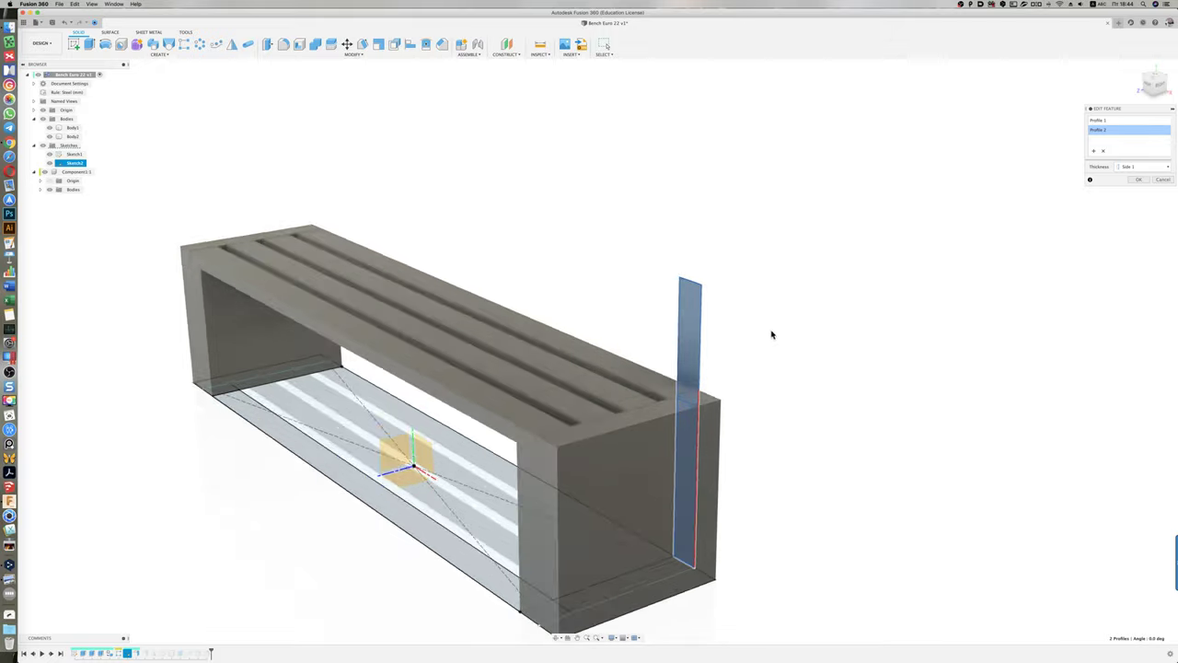
pyautogui.scroll(3, 710, 292)
pyautogui.scroll(3, 705, 291)
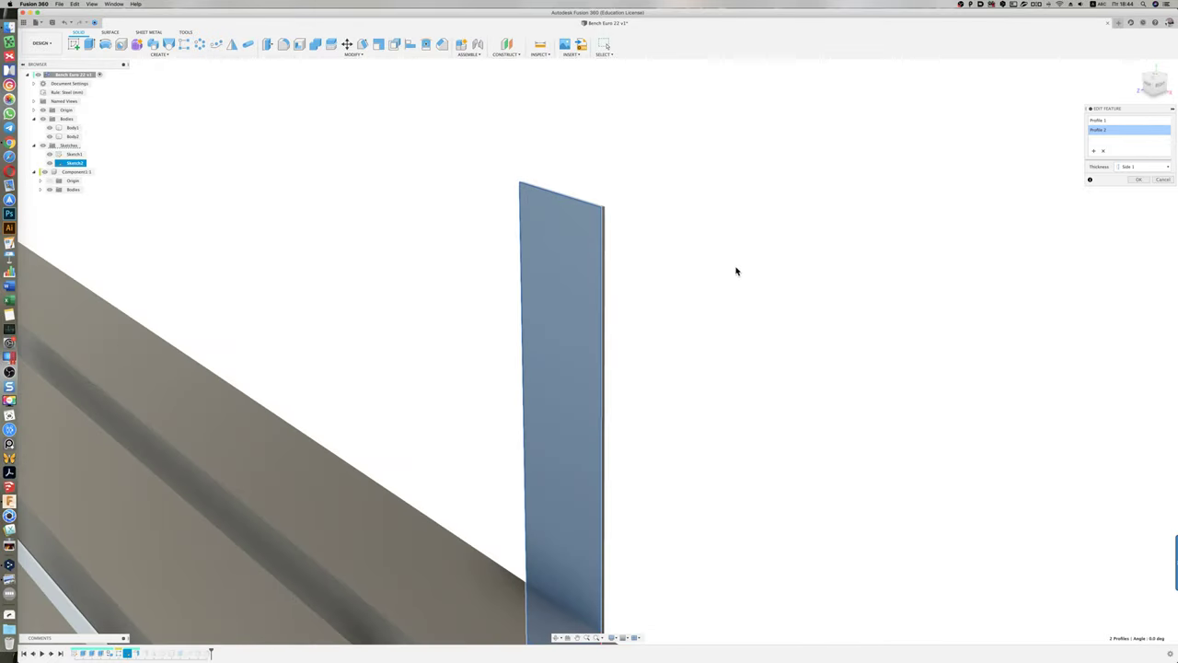
pyautogui.scroll(-3, 764, 267)
pyautogui.scroll(-3, 790, 260)
pyautogui.scroll(-3, 790, 259)
pyautogui.scroll(-2, 788, 263)
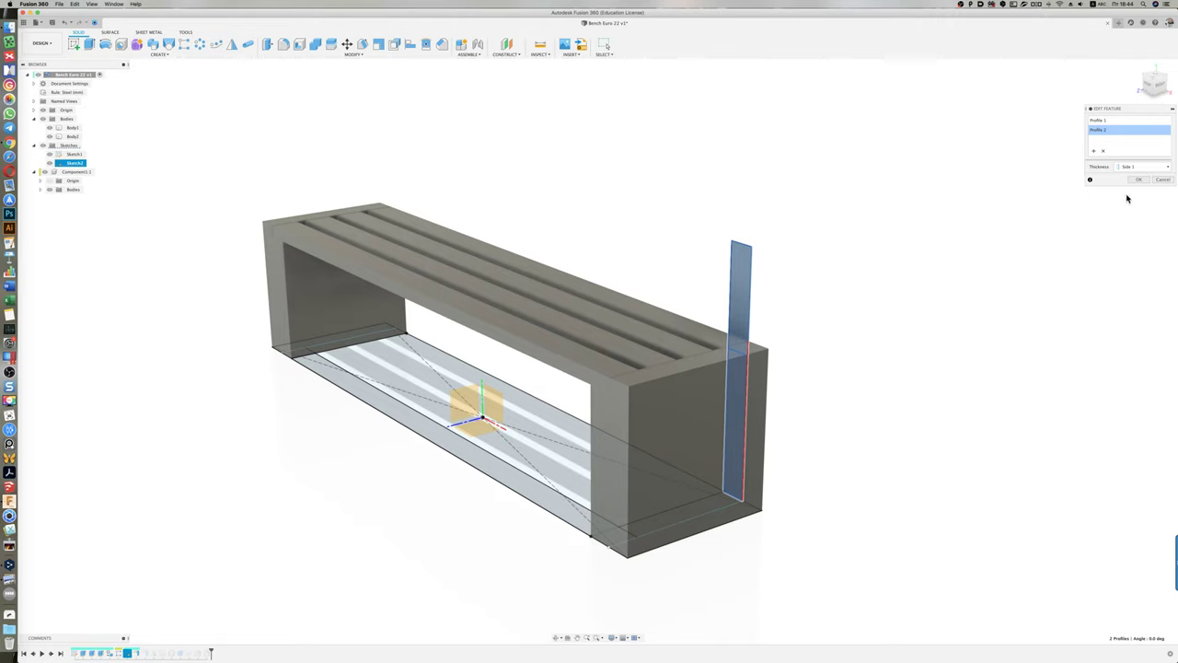
pyautogui.click(1107, 122)
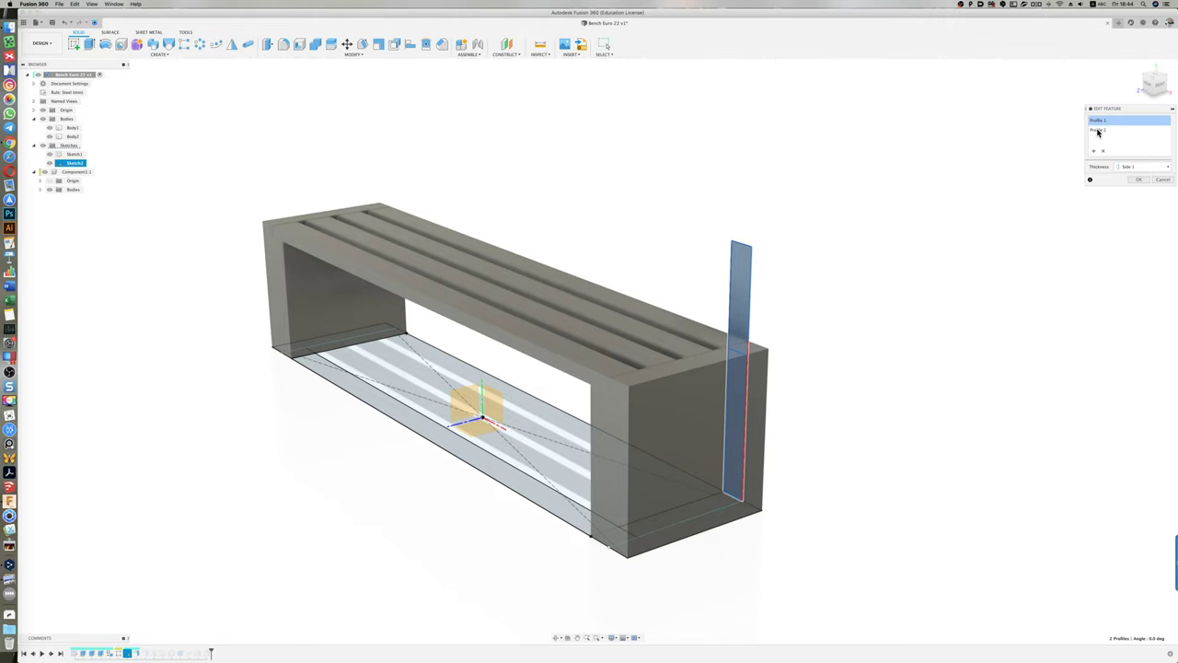
pyautogui.click(1098, 131)
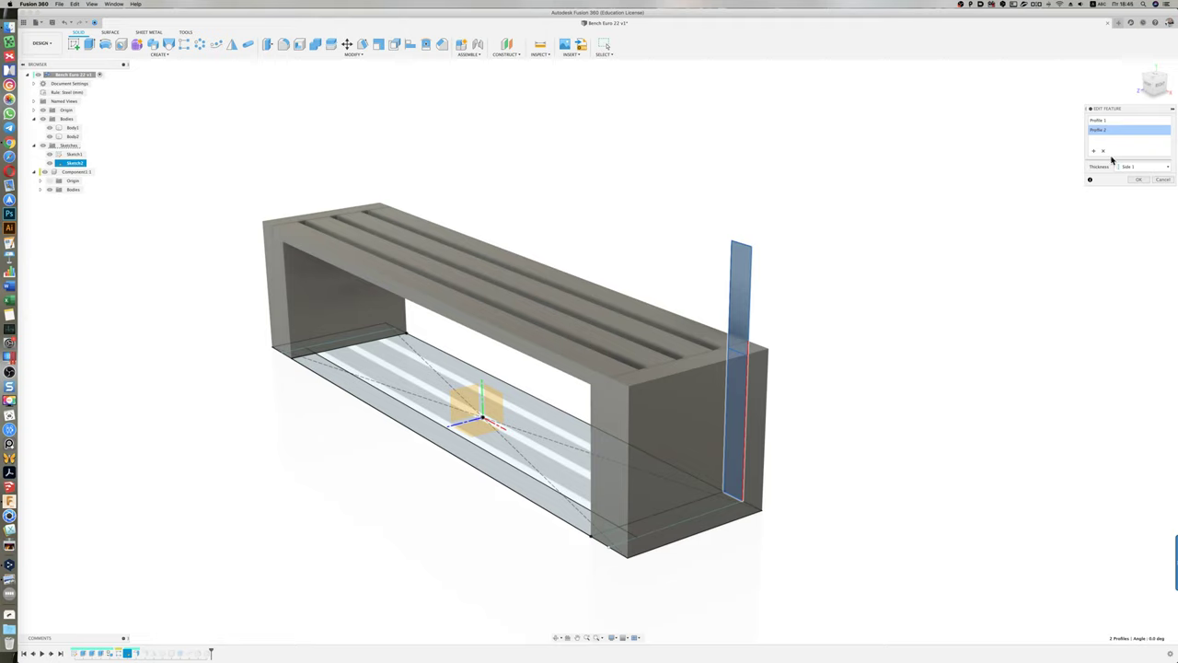
pyautogui.click(1165, 179)
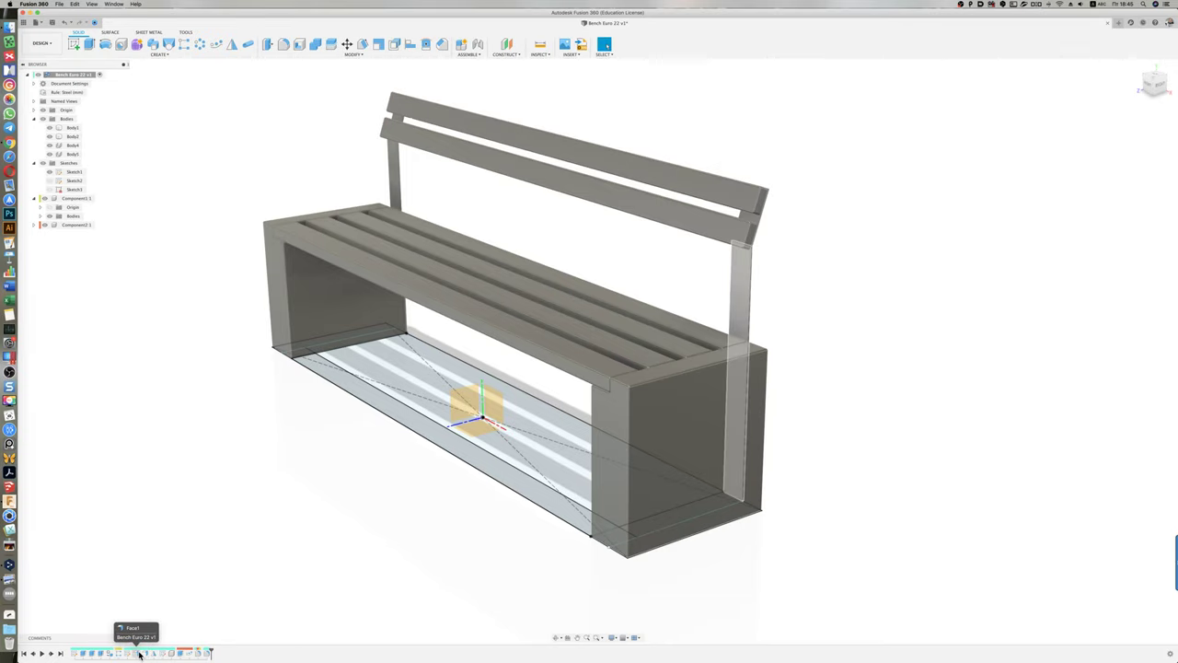
# Step: Revisit Face1 without changes, then finish the EdgeFlange2 edit to restore the full model
pyautogui.doubleClick(139, 654)
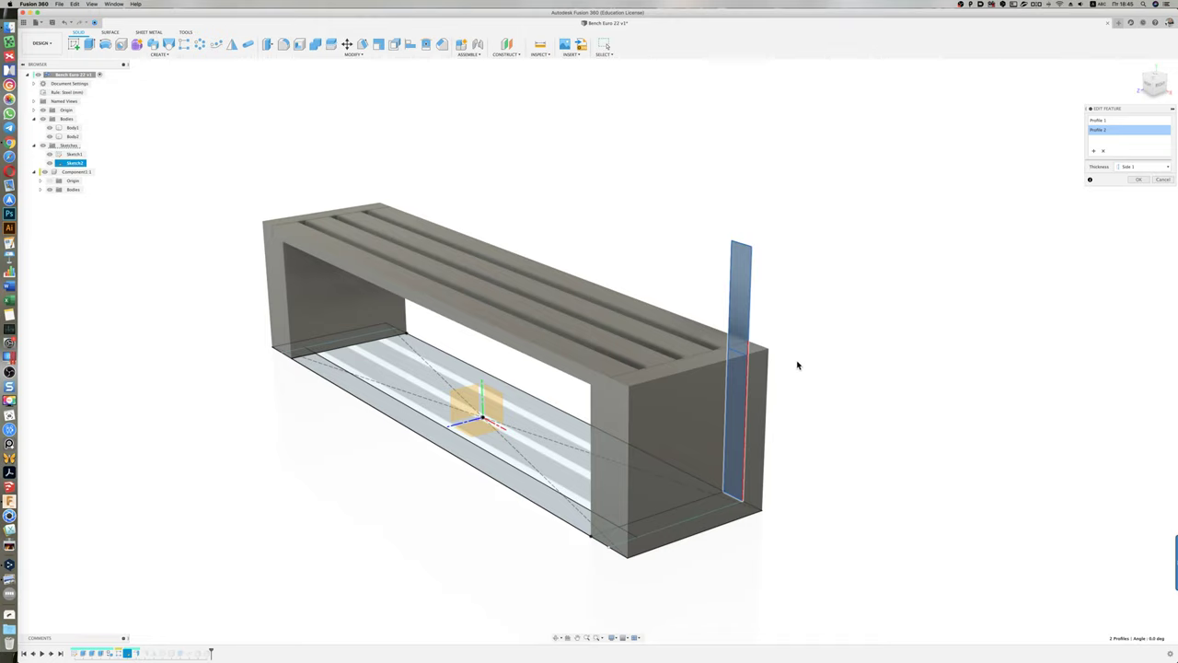
pyautogui.click(1171, 181)
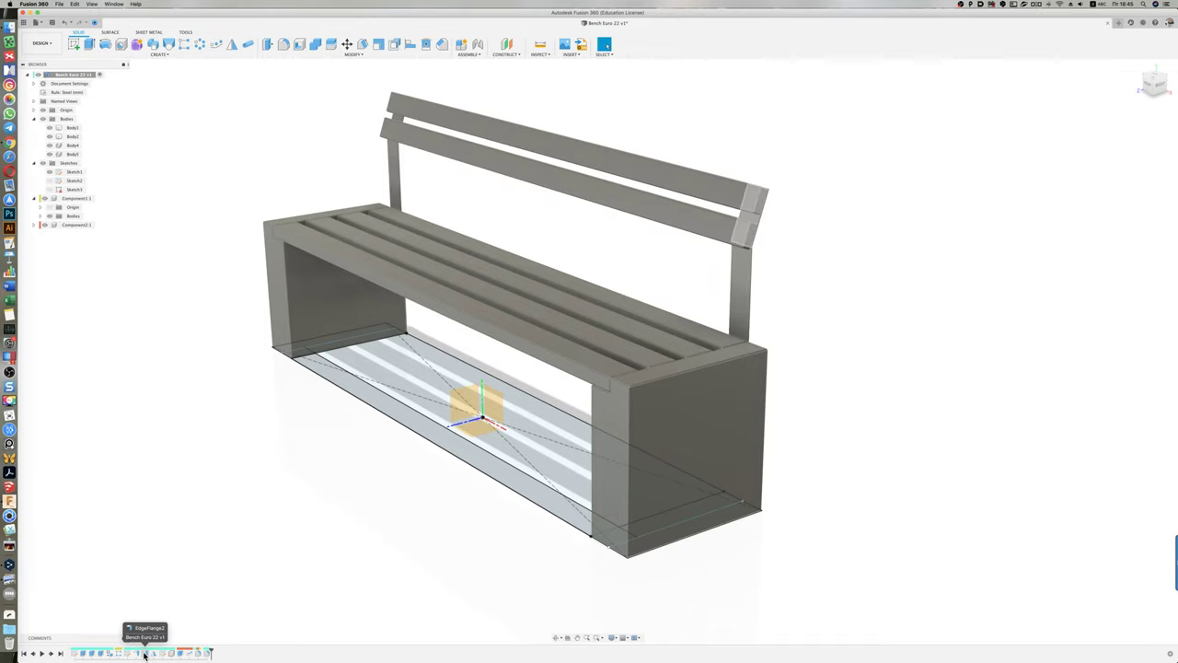
pyautogui.doubleClick(143, 655)
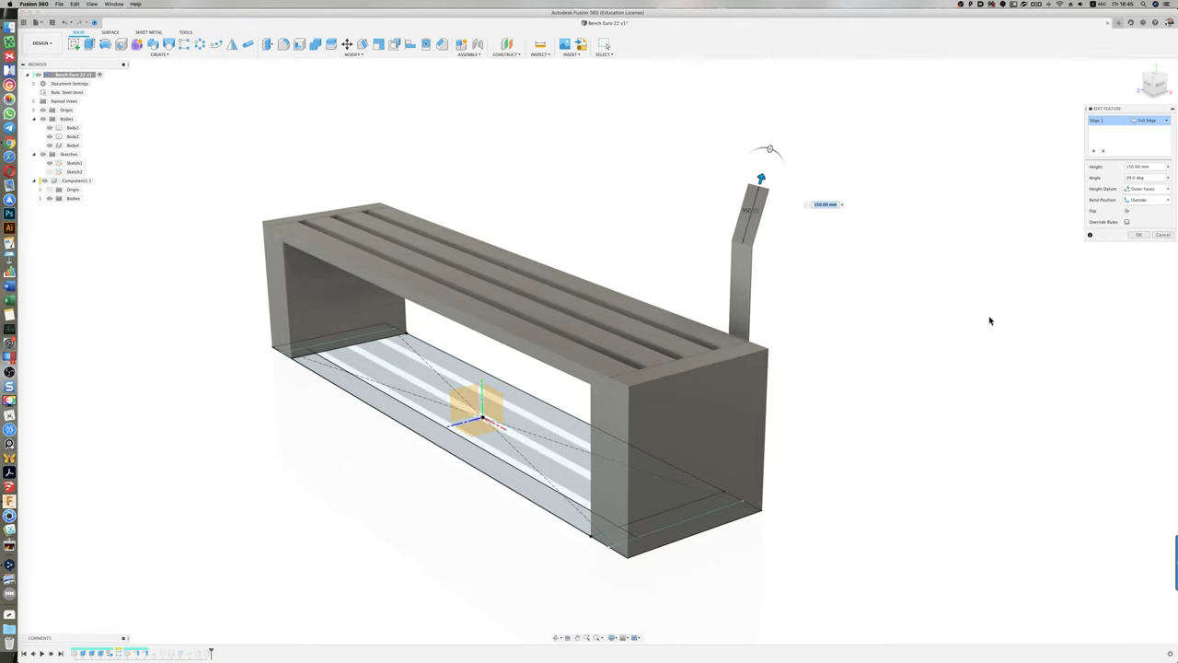
pyautogui.click(1163, 235)
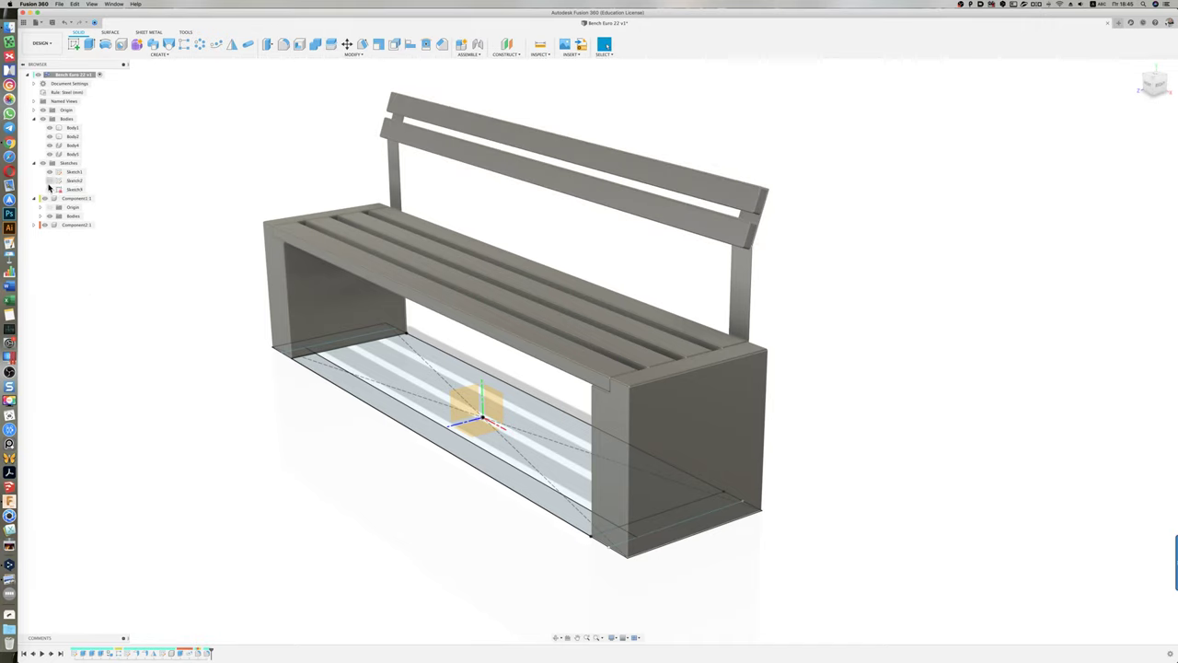
# Step: Show Sketch2 on the backrest post and hide its profile shading
pyautogui.click(48, 184)
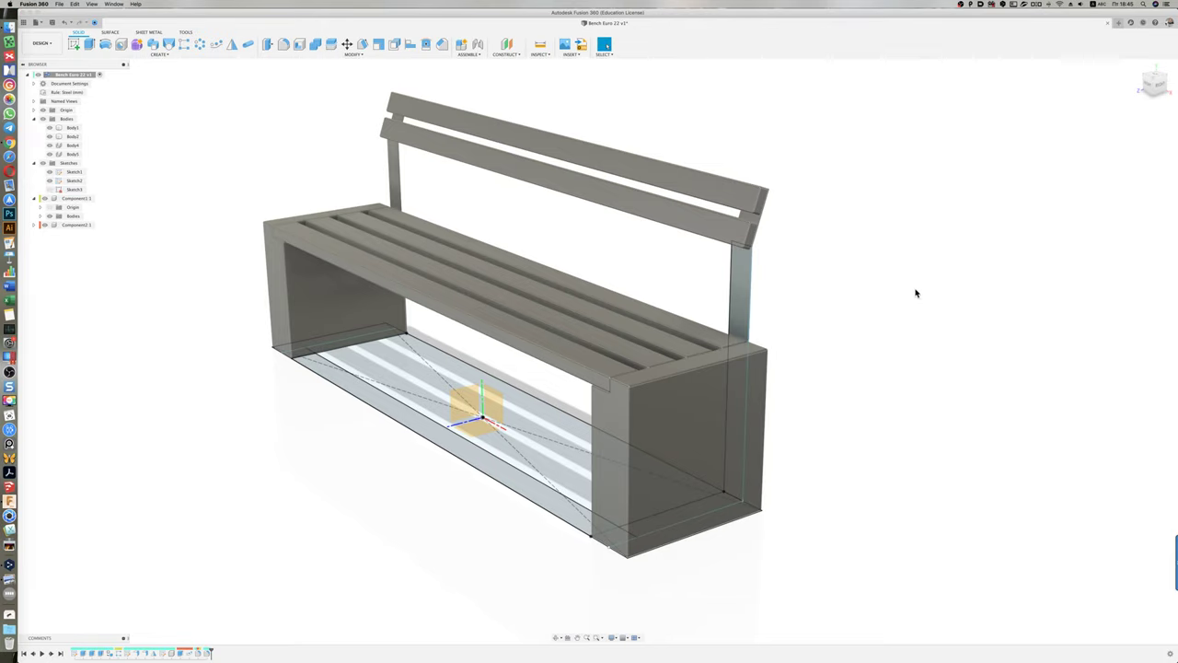
pyautogui.click(746, 248)
pyautogui.rightClick(73, 181)
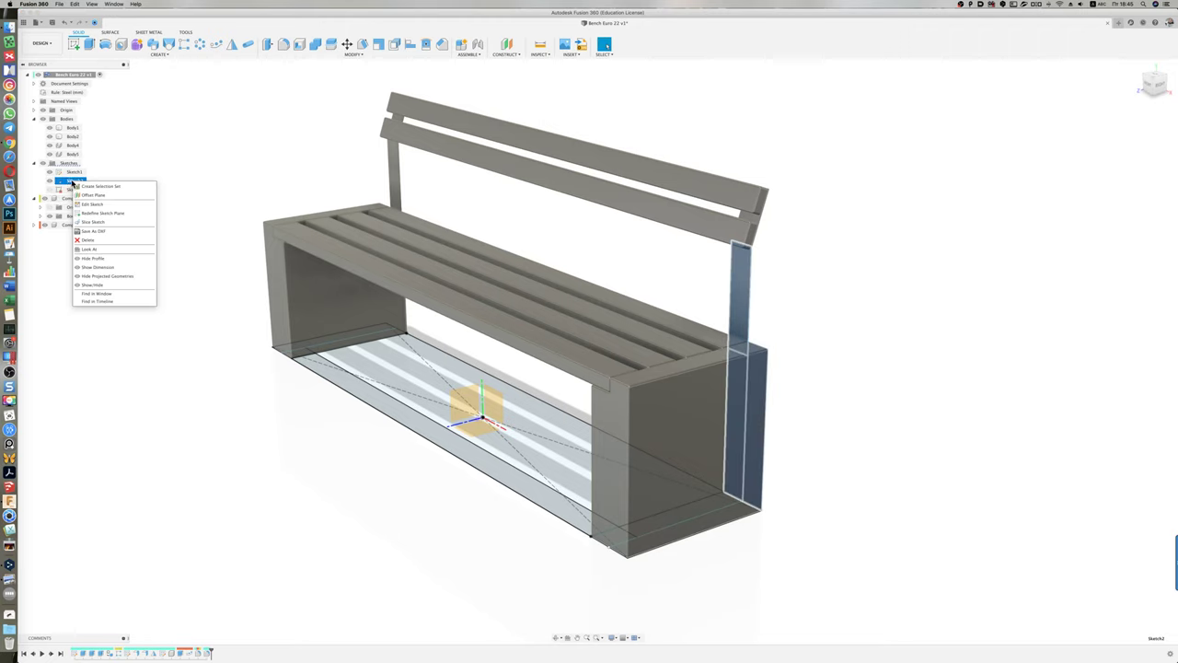
pyautogui.click(103, 259)
pyautogui.click(411, 304)
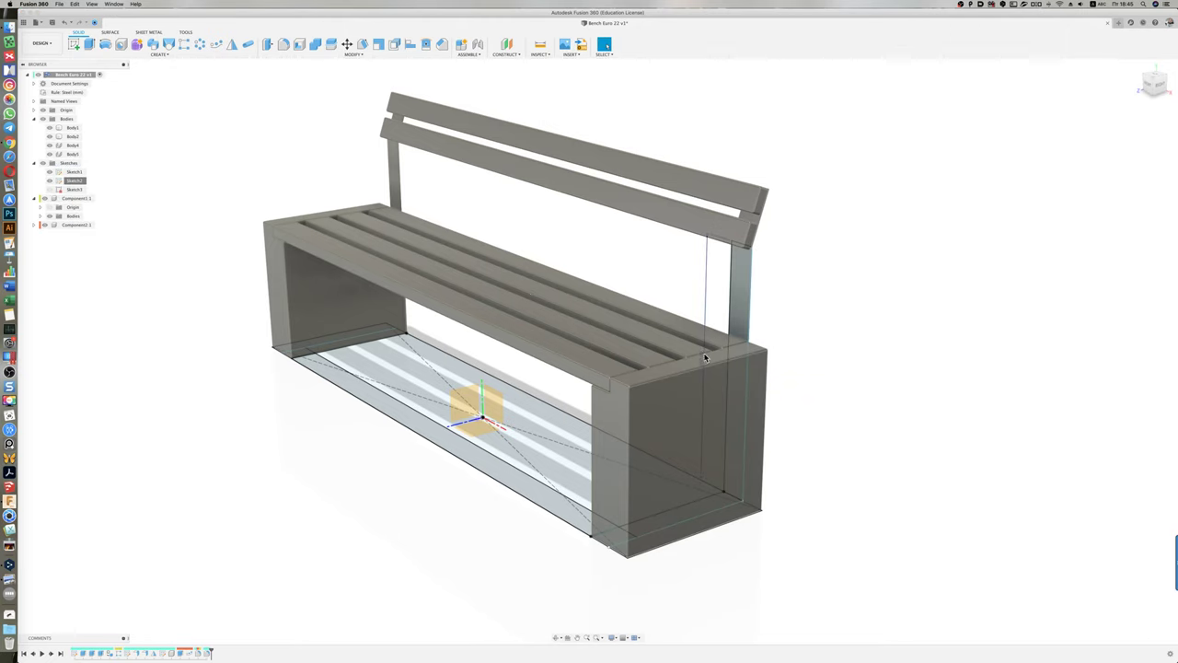
# Step: Dimension the post's vertical line at 750 mm and bring up the reference photo
pyautogui.click(777, 390)
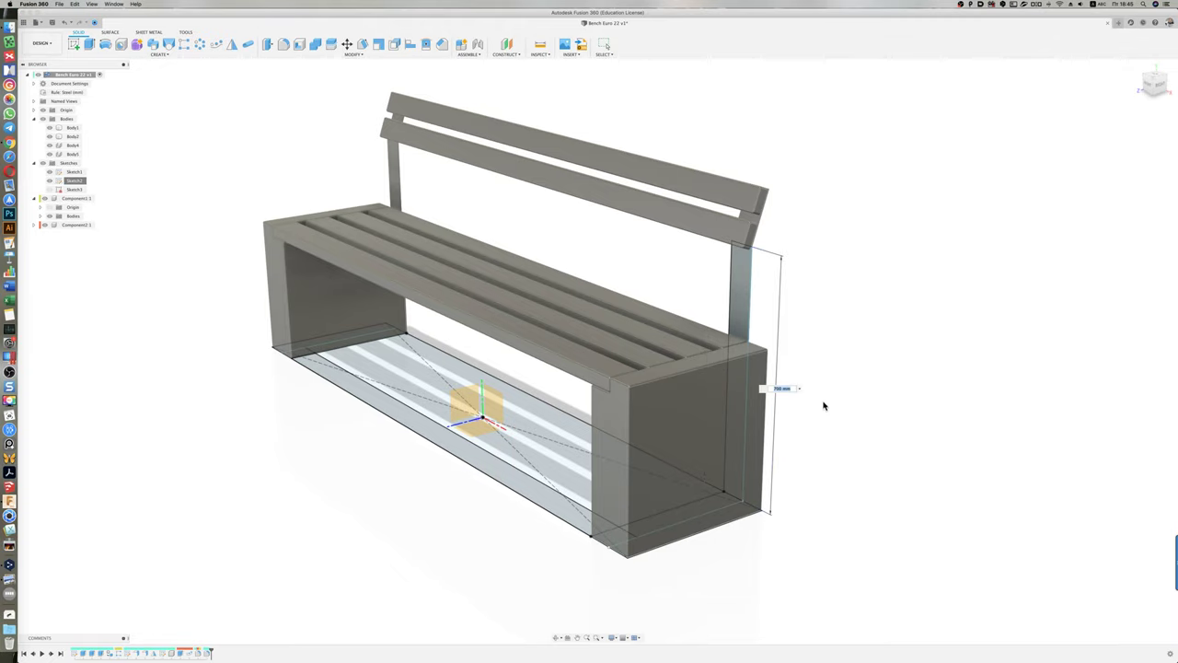
pyautogui.write('750')
pyautogui.press('Return')
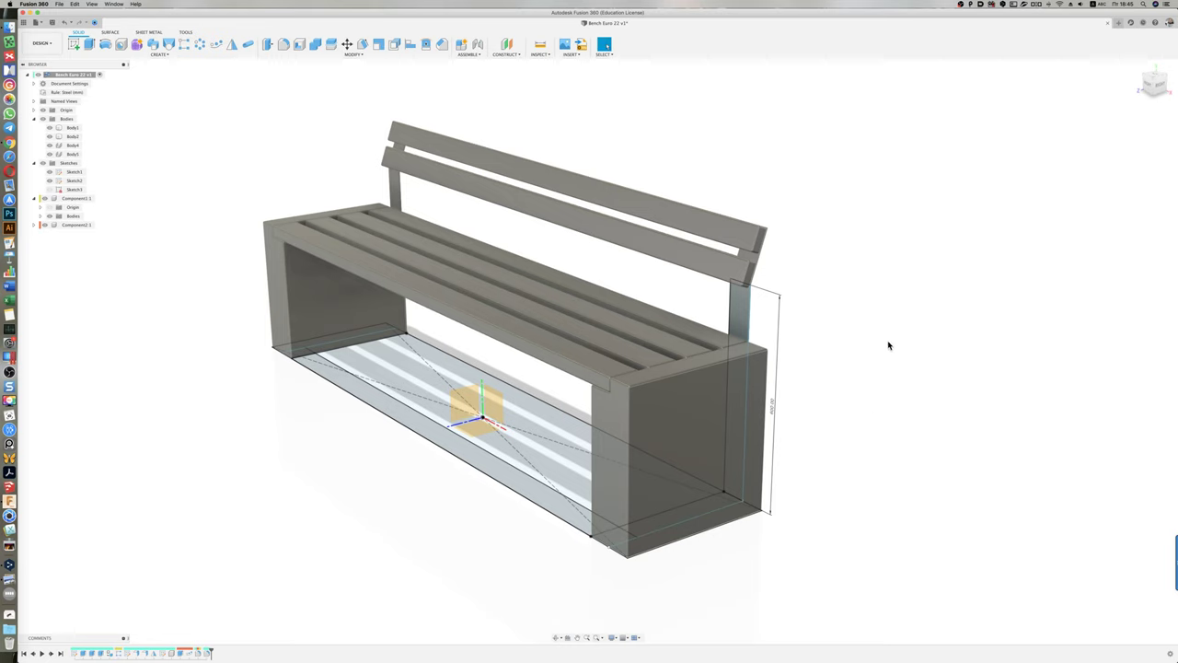
pyautogui.keyDown('shift'); pyautogui.moveTo(886, 342); pyautogui.dragTo(889, 327, button='middle'); pyautogui.keyUp('shift')
pyautogui.press('super+Tab')
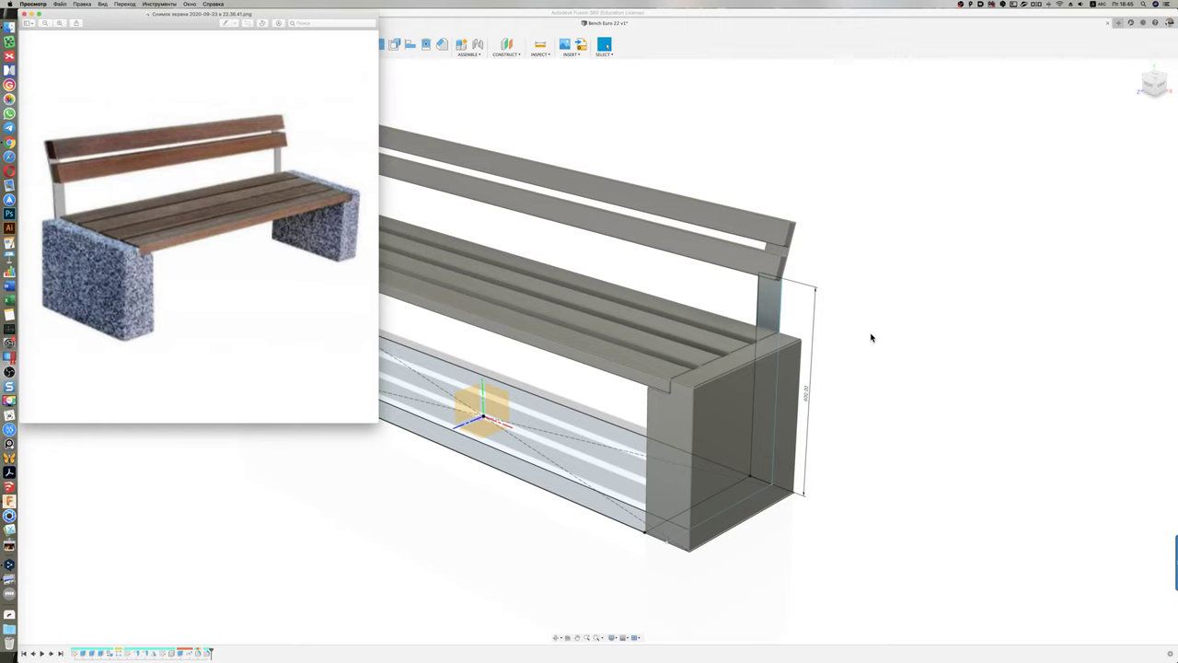
# Step: Change the post height dimension to 650 mm and compare the model with the reference photo
pyautogui.press('super+Tab')
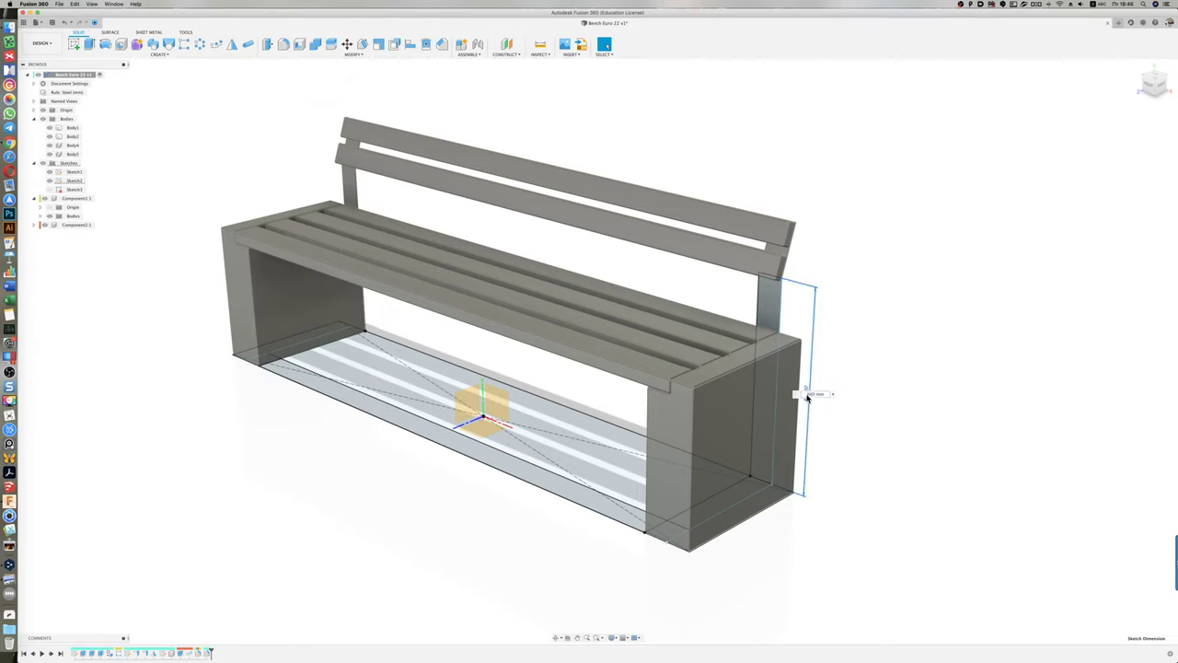
pyautogui.doubleClick(807, 394)
pyautogui.press('Return')
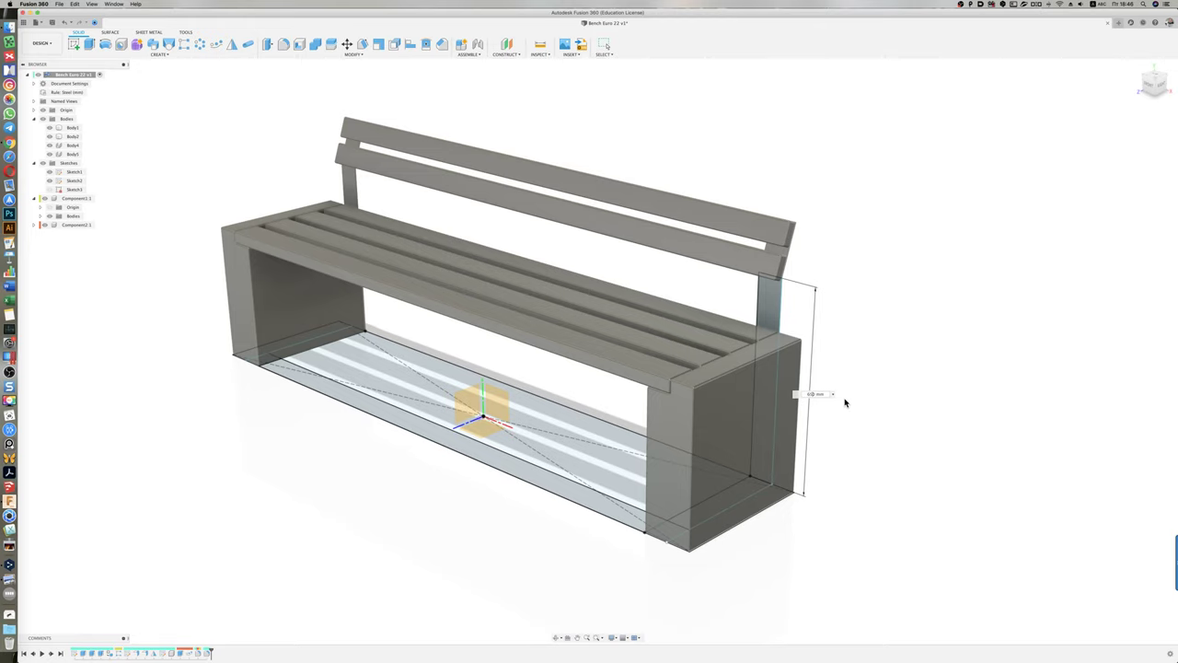
pyautogui.press('Return')
pyautogui.moveTo(857, 368)
pyautogui.keyDown('shift'); pyautogui.mouseDown(button='middle')
pyautogui.moveTo(881, 356)
pyautogui.moveTo(924, 363)
pyautogui.mouseUp(button='middle'); pyautogui.keyUp('shift')
pyautogui.scroll(-2, 912, 364)
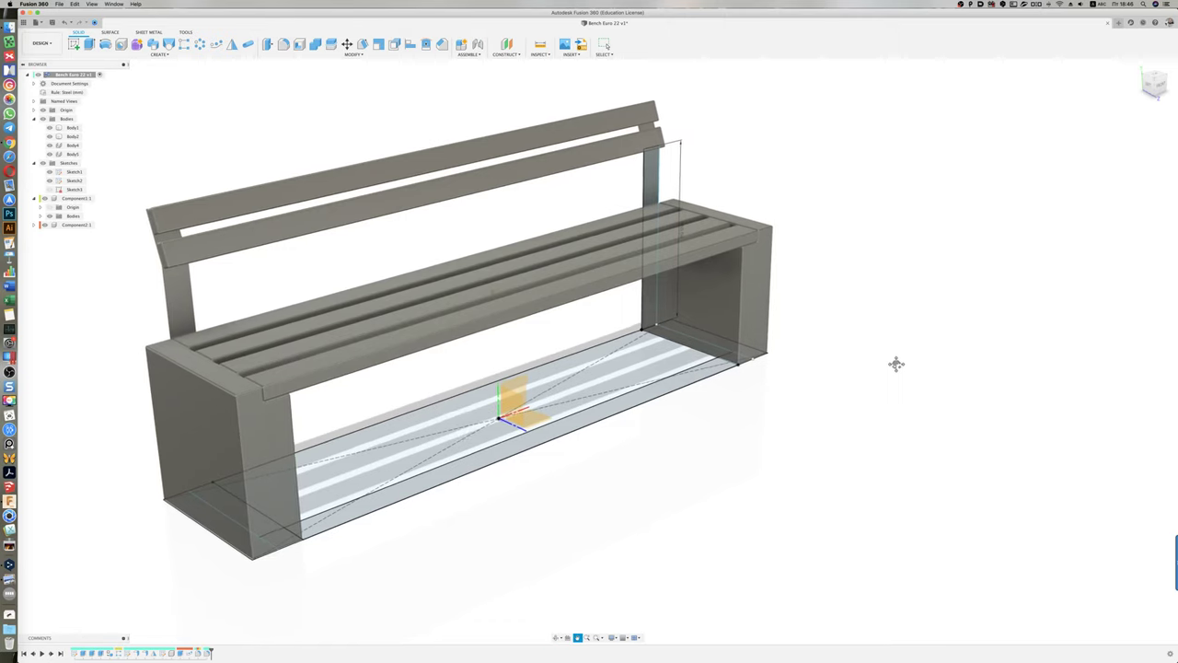
pyautogui.scroll(-2, 973, 378)
pyautogui.scroll(-2, 871, 405)
pyautogui.scroll(-1, 851, 414)
pyautogui.moveTo(851, 413)
pyautogui.mouseDown(button='middle')
pyautogui.moveTo(764, 371)
pyautogui.moveTo(774, 390)
pyautogui.moveTo(873, 376)
pyautogui.moveTo(836, 394)
pyautogui.mouseUp(button='middle')
pyautogui.press('super+Tab')
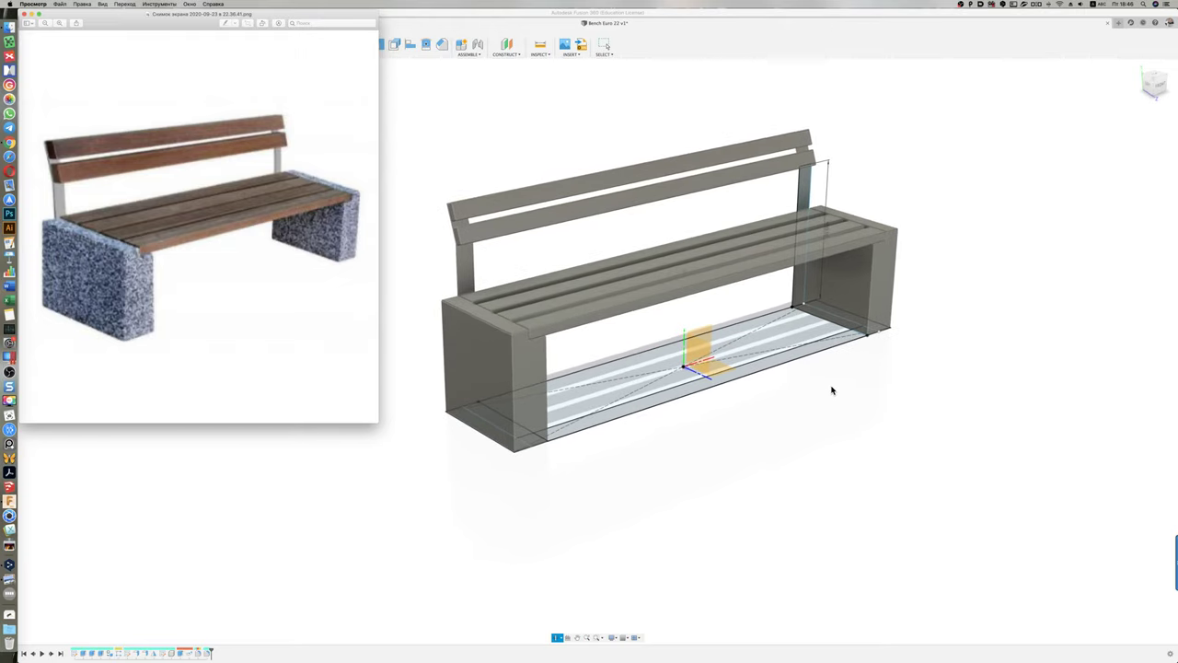
# Step: Put the reference photo away and bring the Fusion 360 bench model back to the front
pyautogui.keyDown('shift'); pyautogui.moveTo(831, 390); pyautogui.dragTo(838, 401, button='middle'); pyautogui.keyUp('shift')
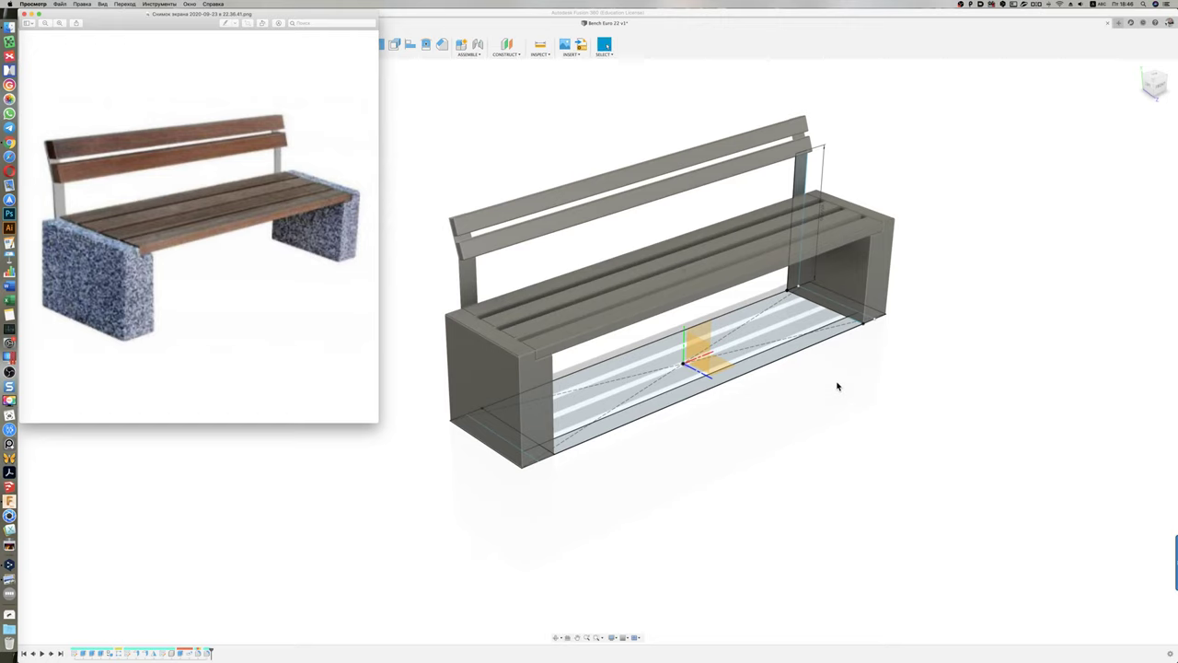
pyautogui.click(838, 387)
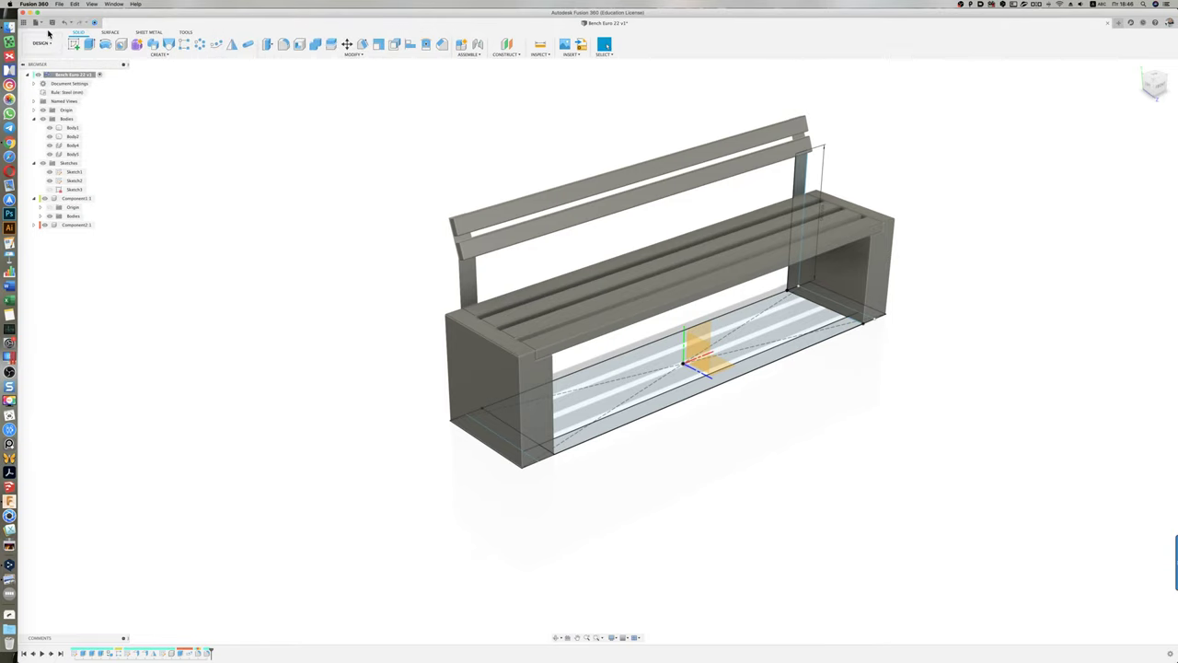
# Step: Switch to the Render workspace and hide Sketches and Origin in the browser
pyautogui.click(44, 44)
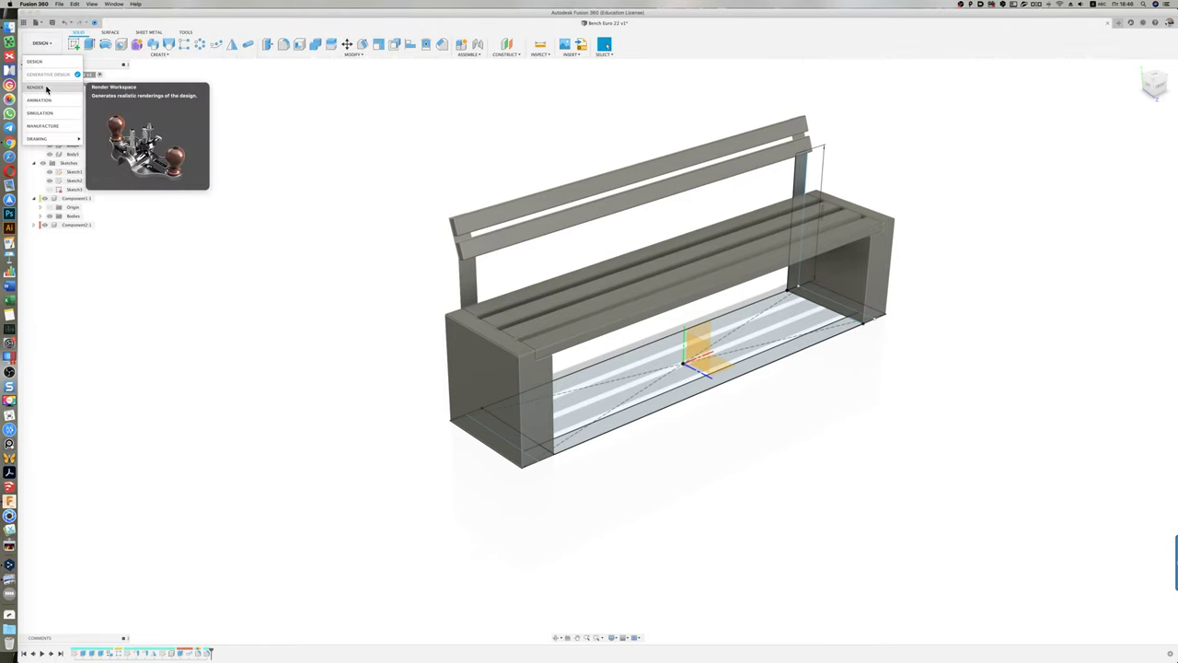
pyautogui.click(42, 100)
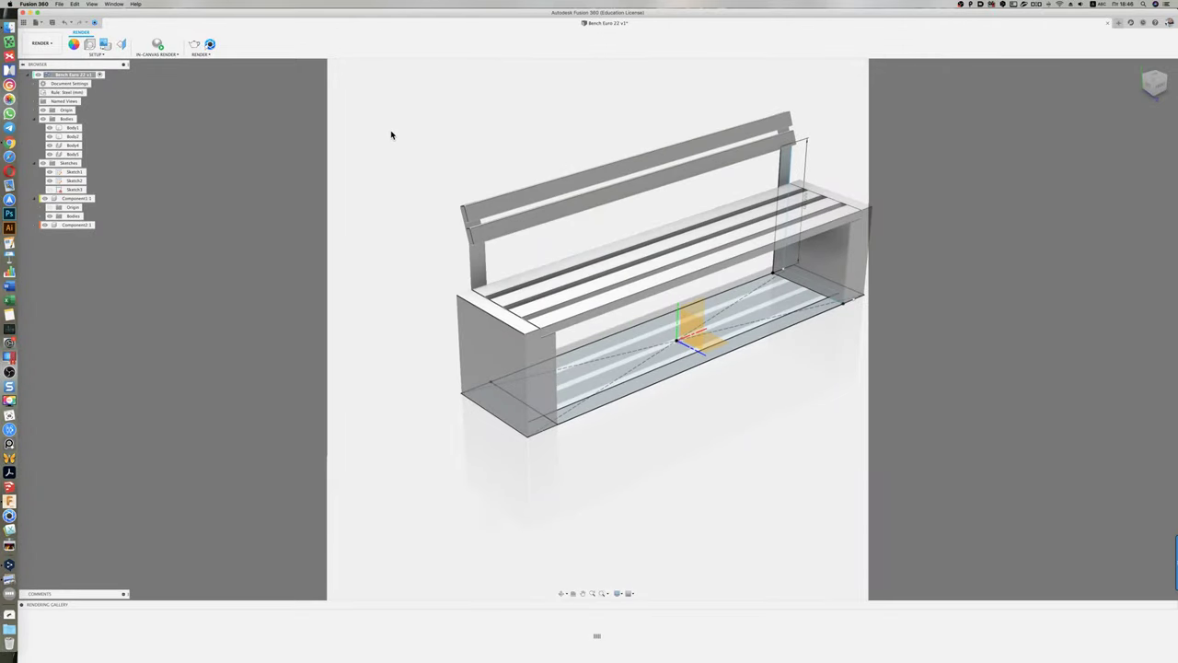
pyautogui.moveTo(518, 121); pyautogui.dragTo(461, 117, button='middle')
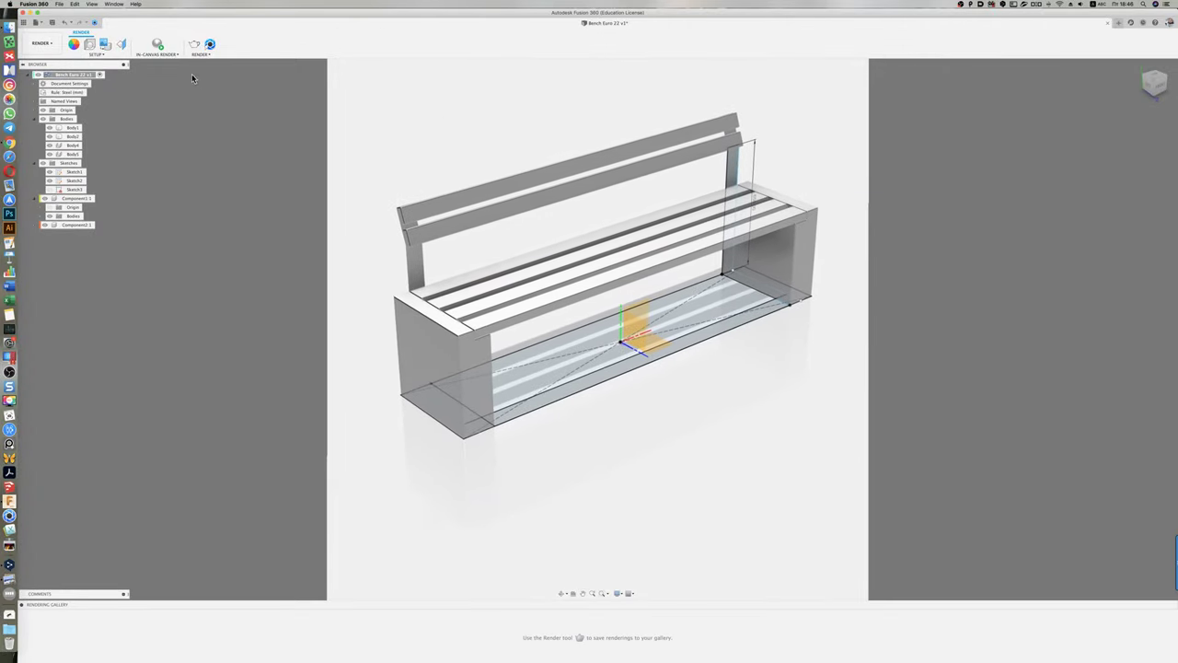
pyautogui.click(43, 163)
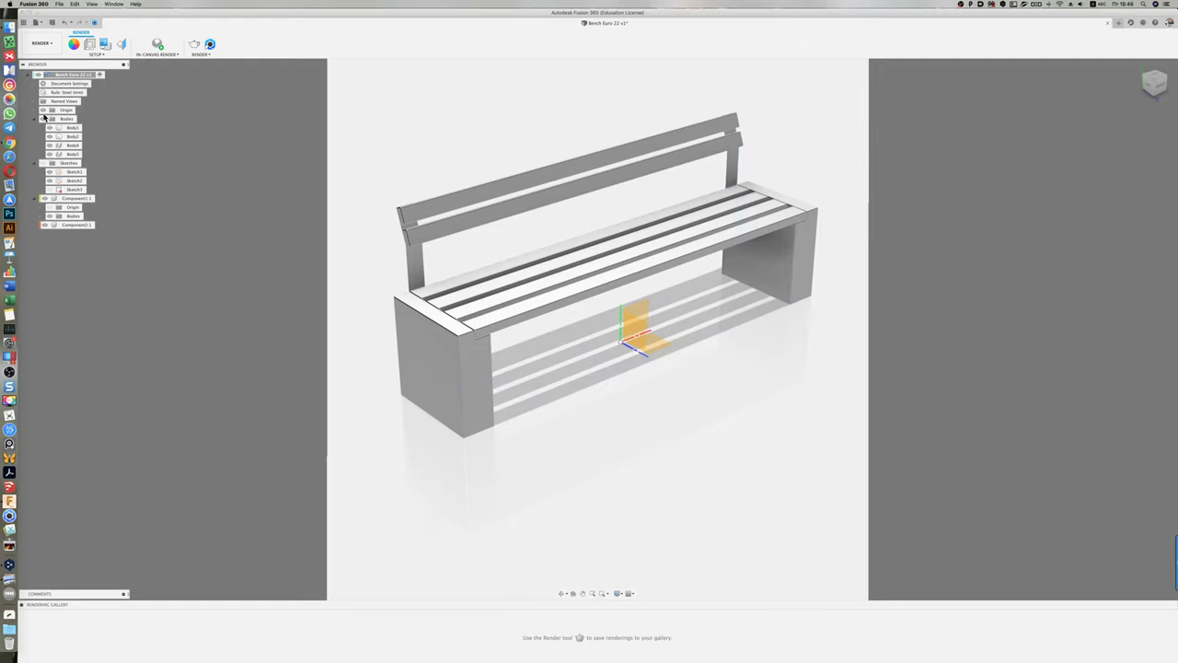
pyautogui.click(42, 111)
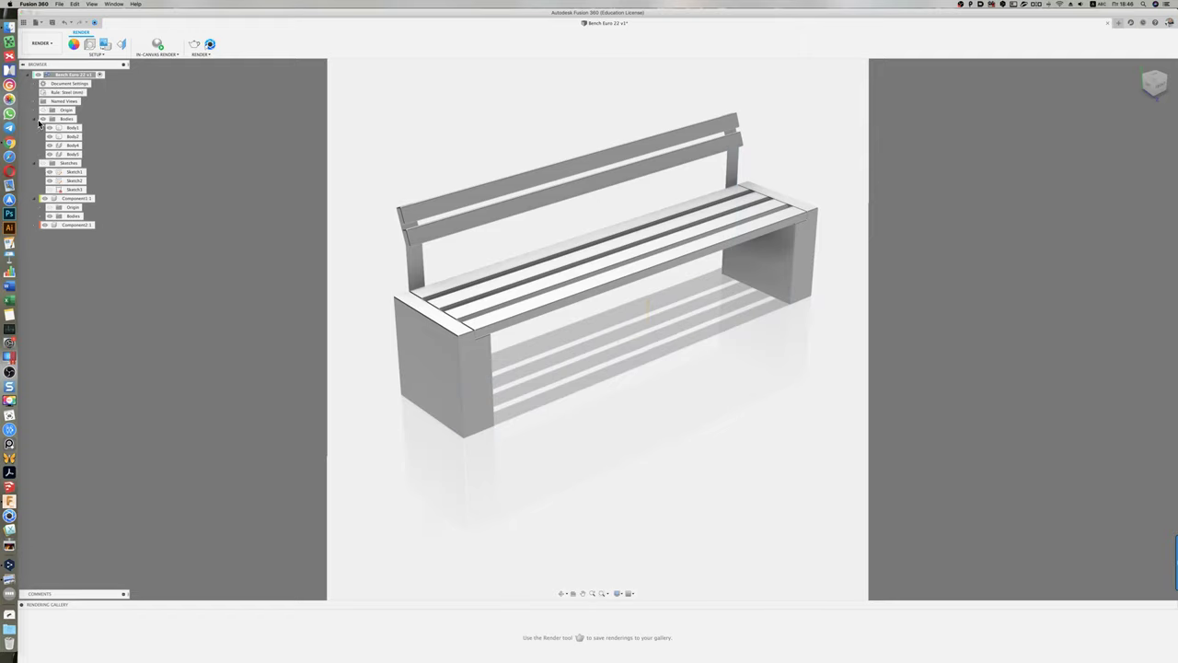
# Step: Apply Granite to both leg blocks and 3D Walnut to the backrest and seat slats
pyautogui.click(74, 44)
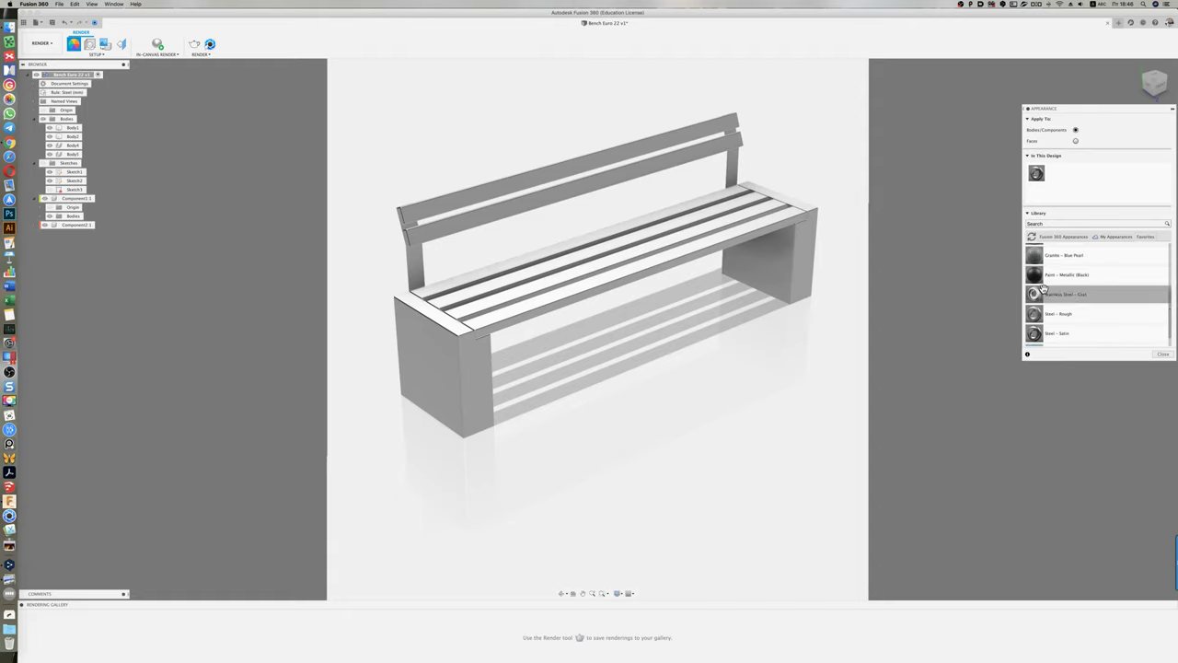
pyautogui.scroll(3, 1040, 319)
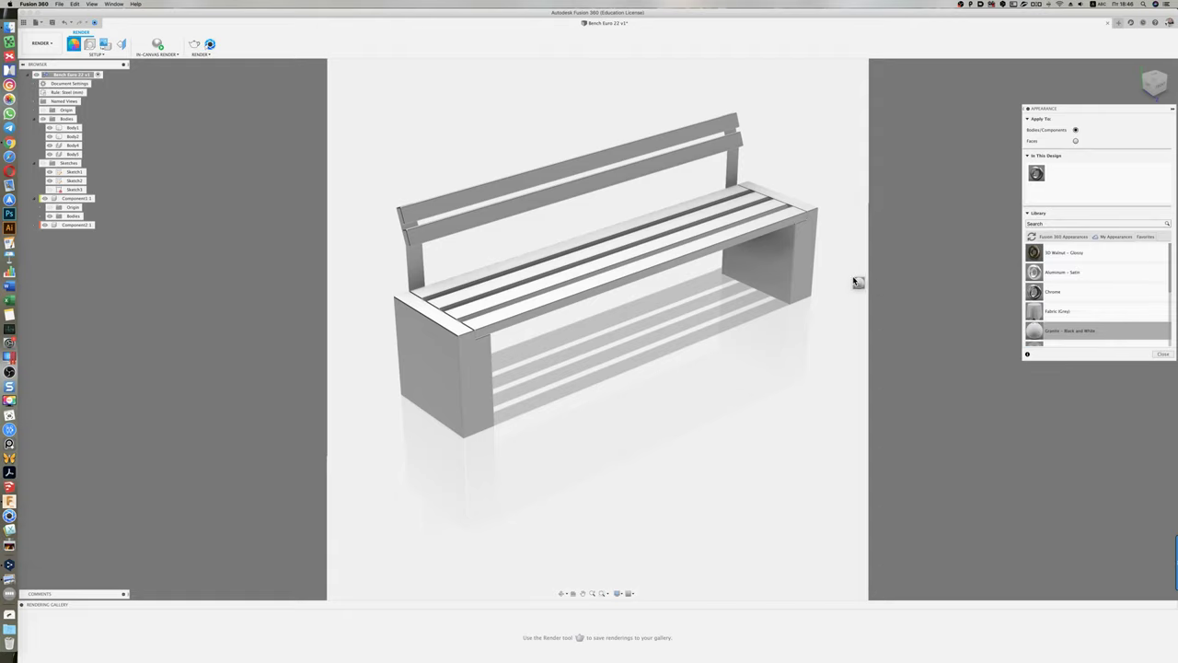
pyautogui.moveTo(1035, 331); pyautogui.dragTo(797, 266)
pyautogui.moveTo(1035, 329); pyautogui.dragTo(461, 414)
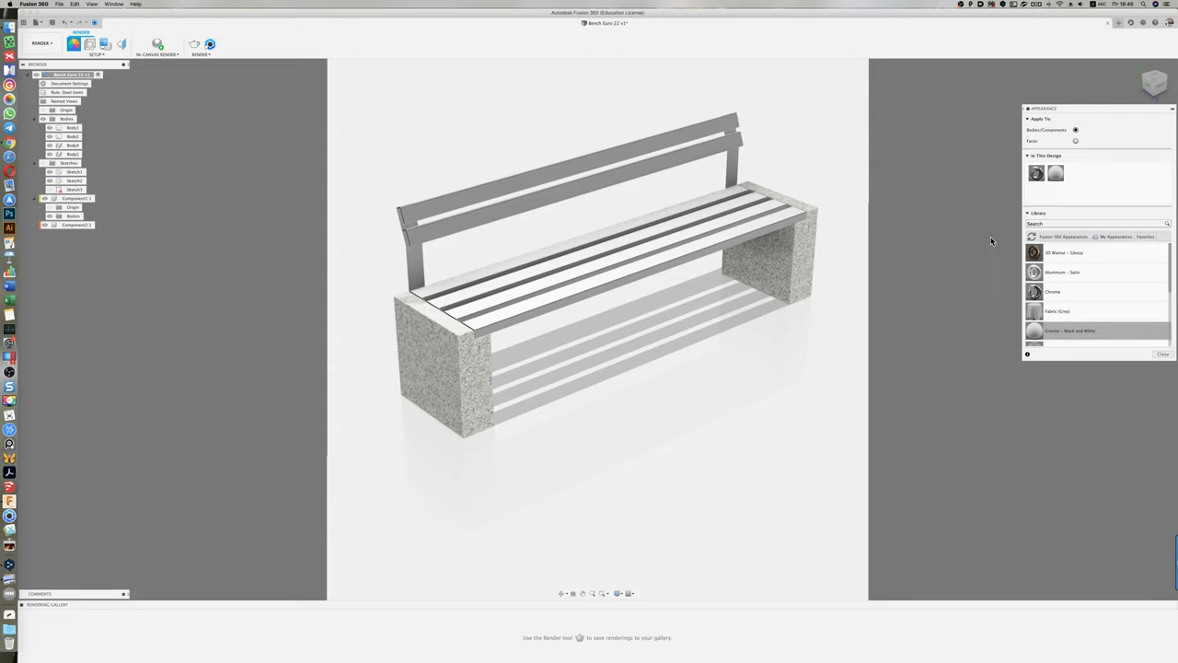
pyautogui.moveTo(1035, 252); pyautogui.dragTo(92, 222)
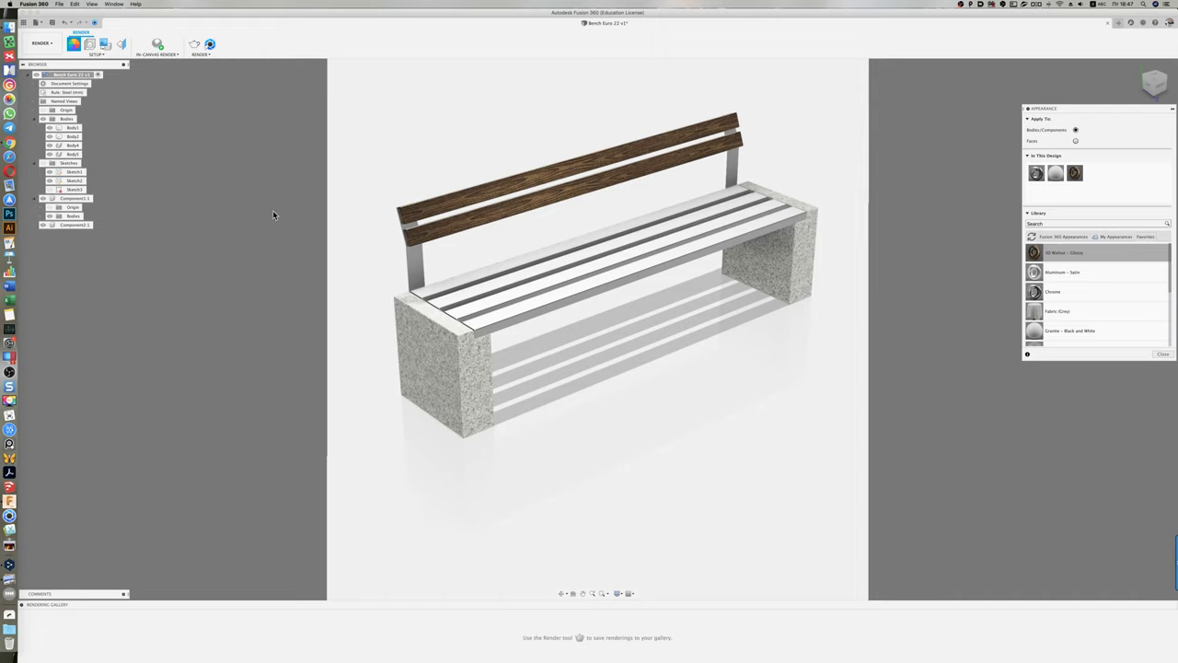
pyautogui.moveTo(1075, 173); pyautogui.dragTo(92, 199)
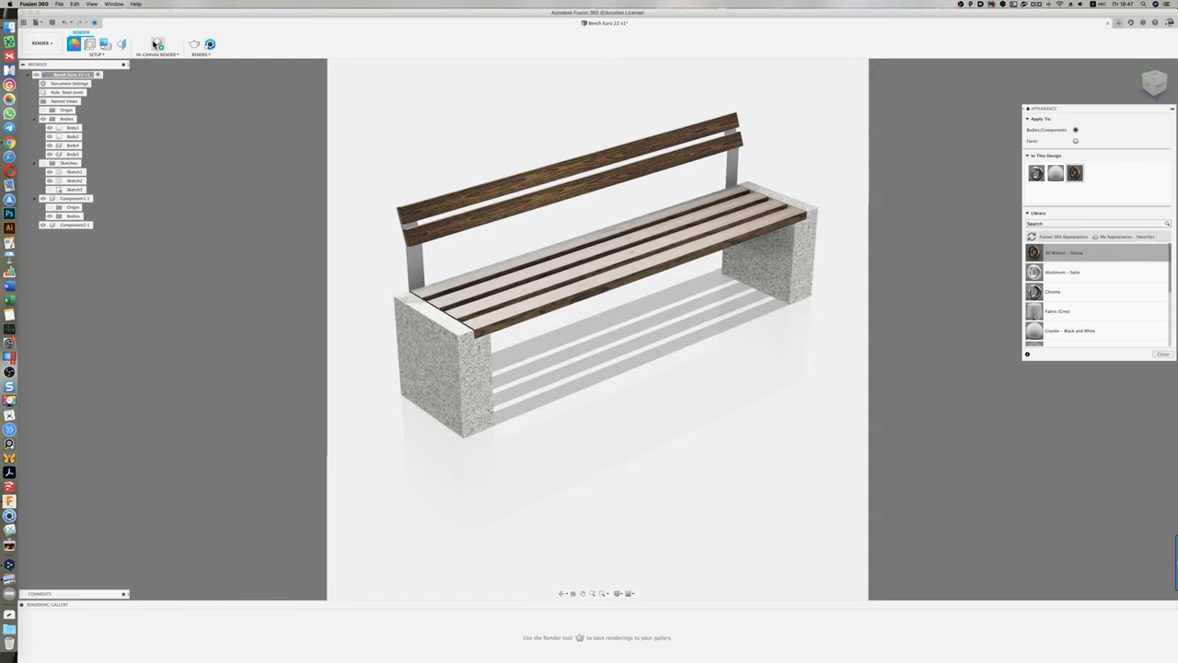
# Step: Run an in-canvas render of the bench, then stop it
pyautogui.click(156, 58)
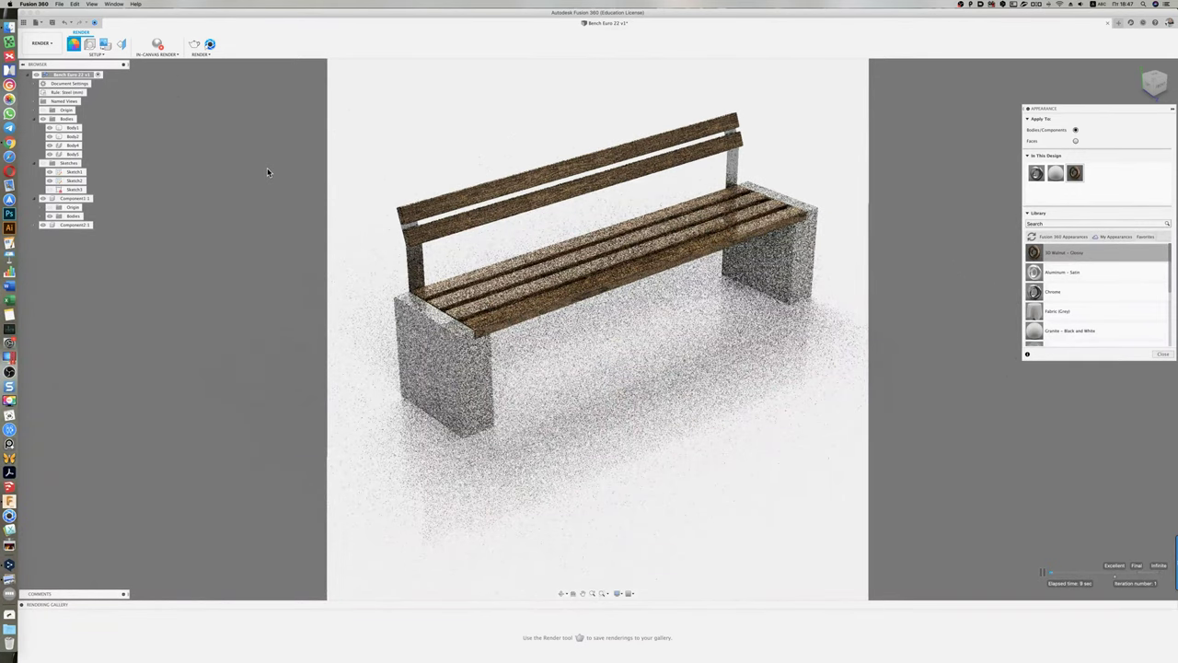
pyautogui.click(158, 46)
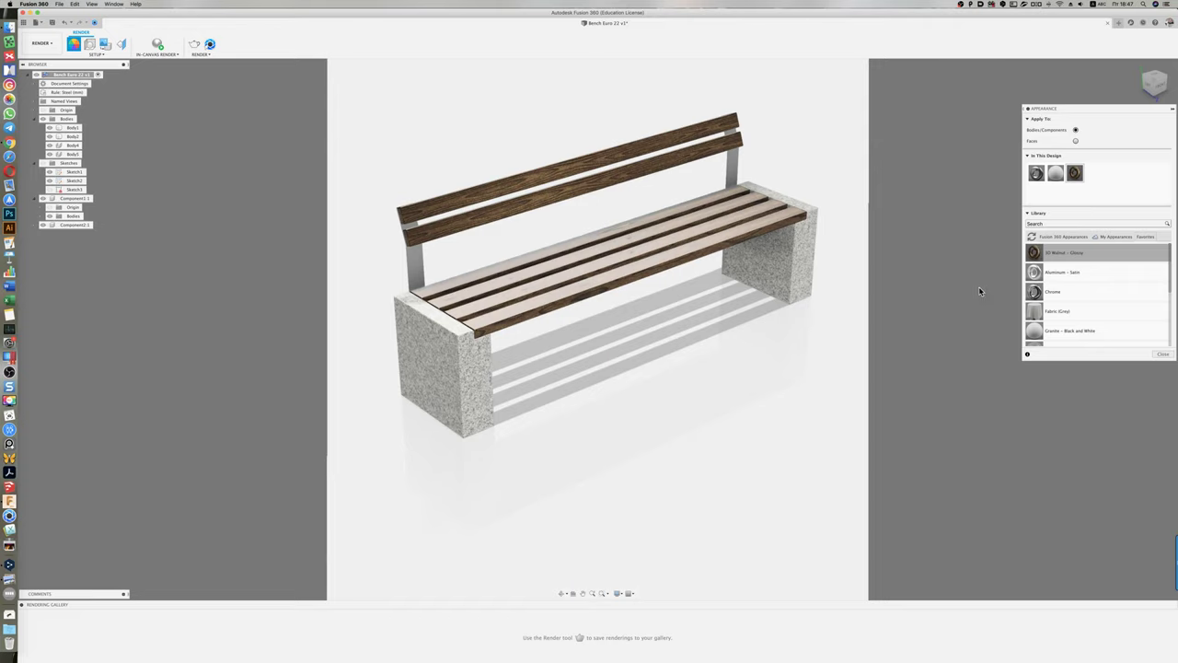
pyautogui.click(962, 5)
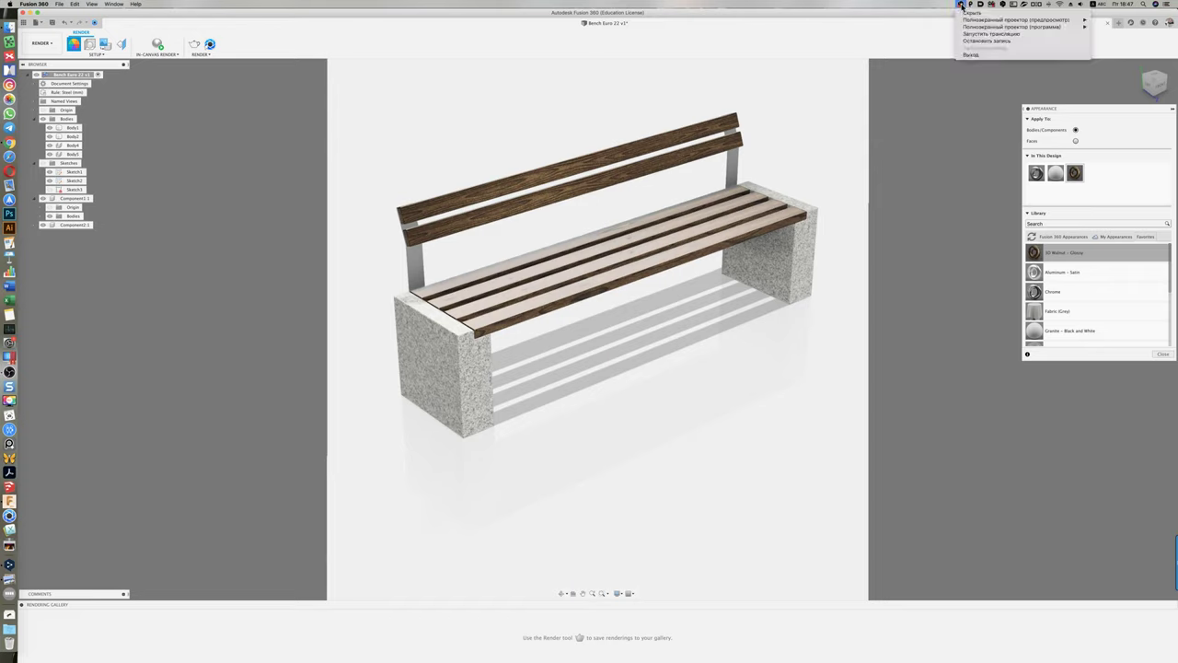